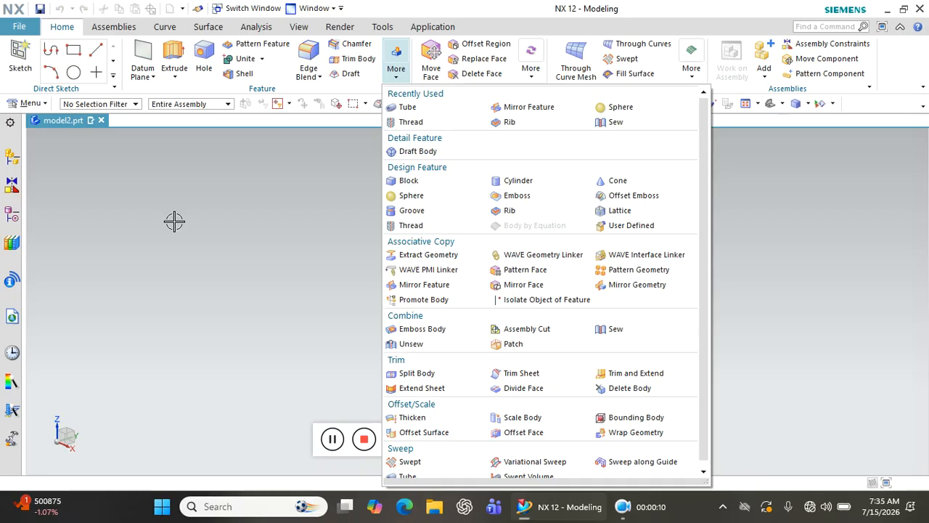
Step: Start a Block feature defined by Origin and Edge Lengths and preview it at its preset dimensions
click(400, 183)
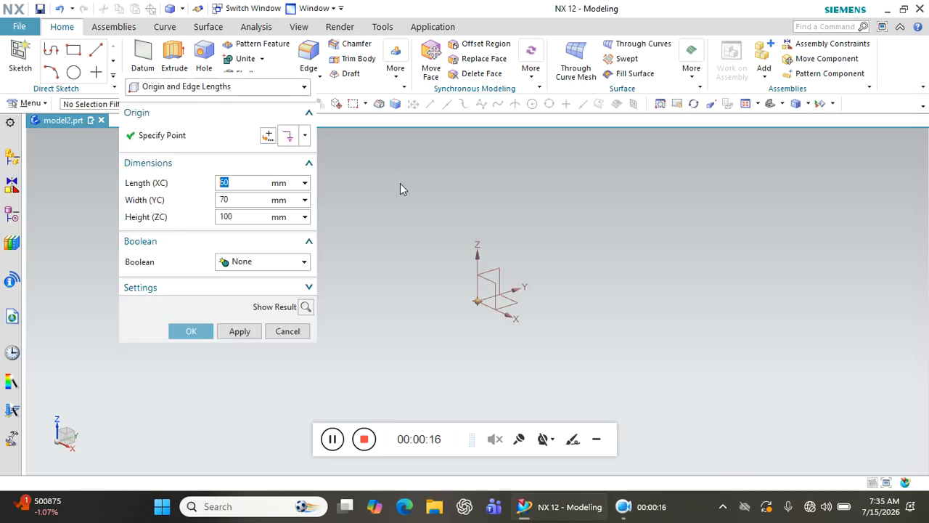
click(198, 86)
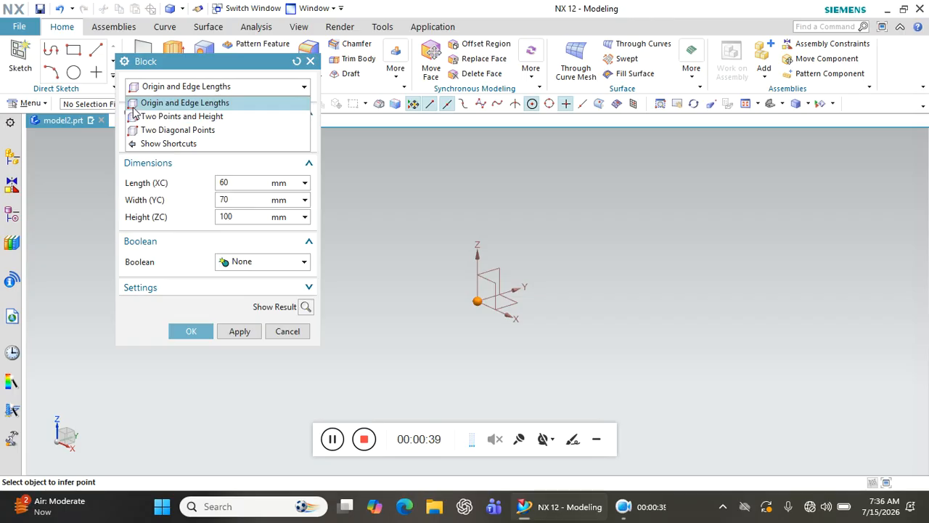
click(187, 116)
click(210, 87)
click(186, 103)
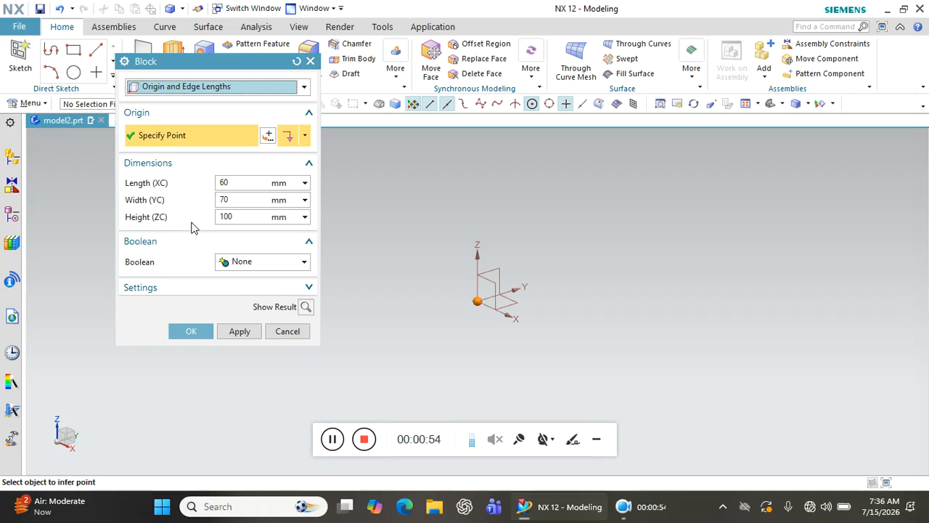
click(305, 307)
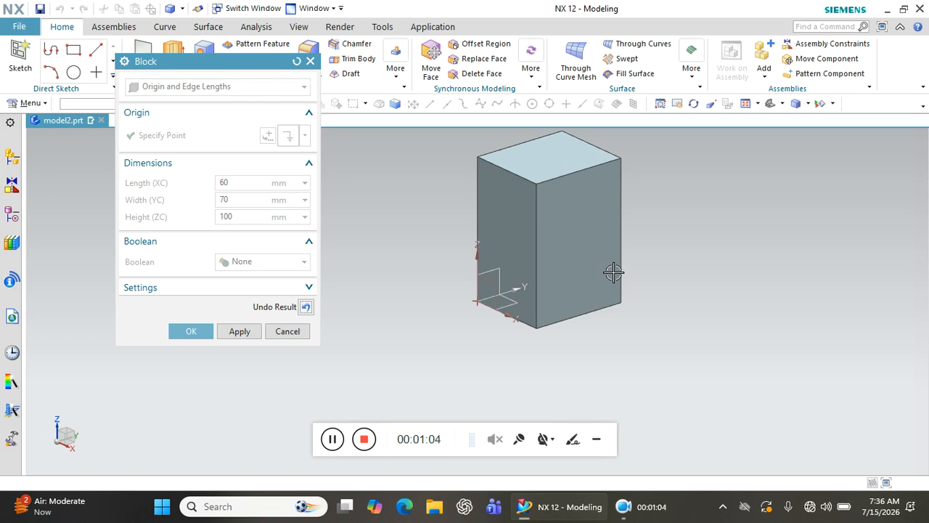
click(305, 308)
Step: Set the block's height (ZC) to 50 mm and preview the resulting solid
double_click(258, 218)
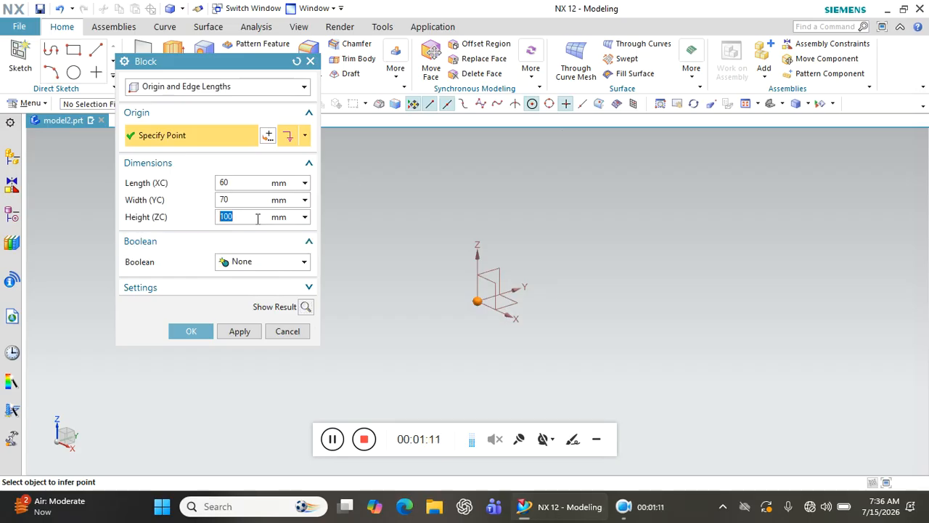
text(50)
key(Return)
click(306, 307)
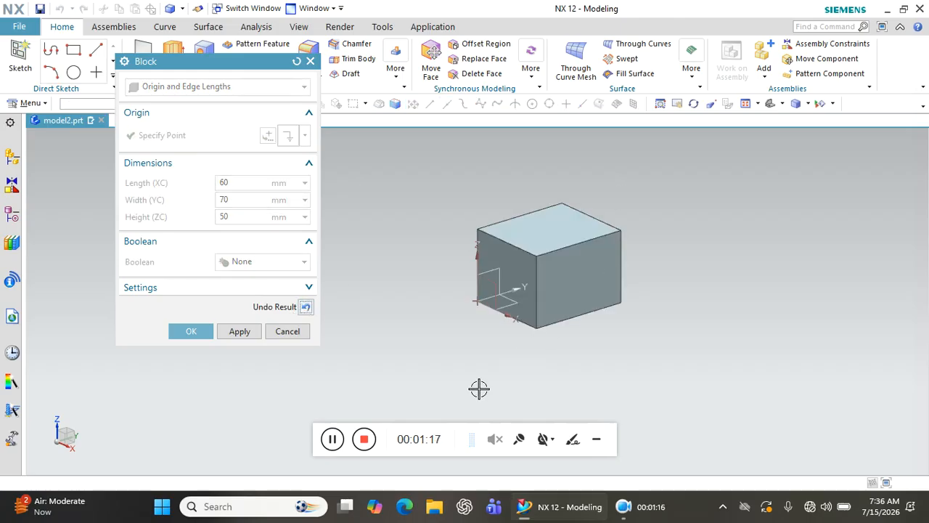
click(306, 306)
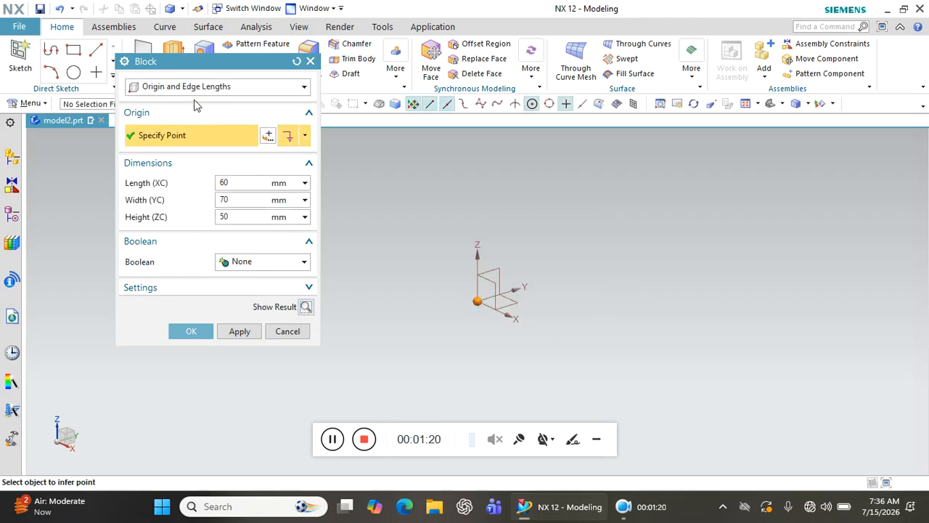
Step: Switch the block definition to Two Points and Height and place the XC, YC point at X 100 mm, Y 100 mm
click(204, 86)
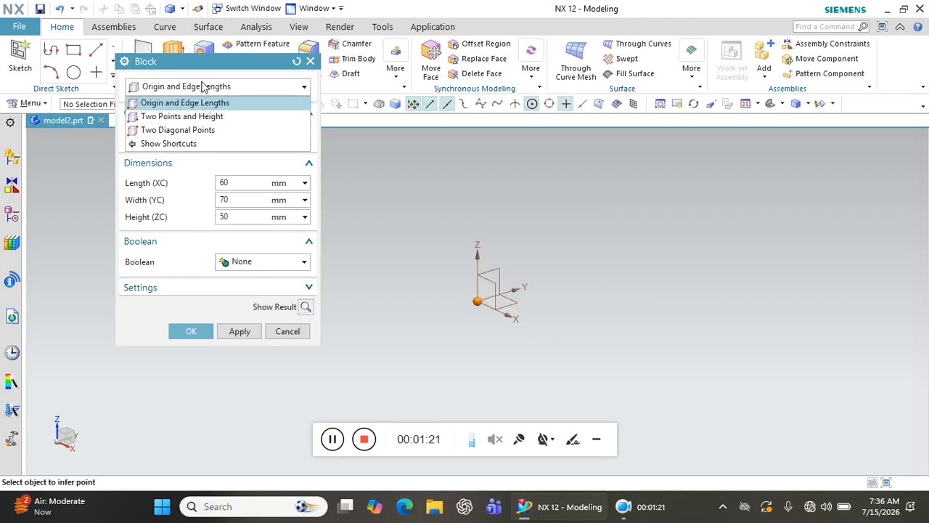
click(186, 118)
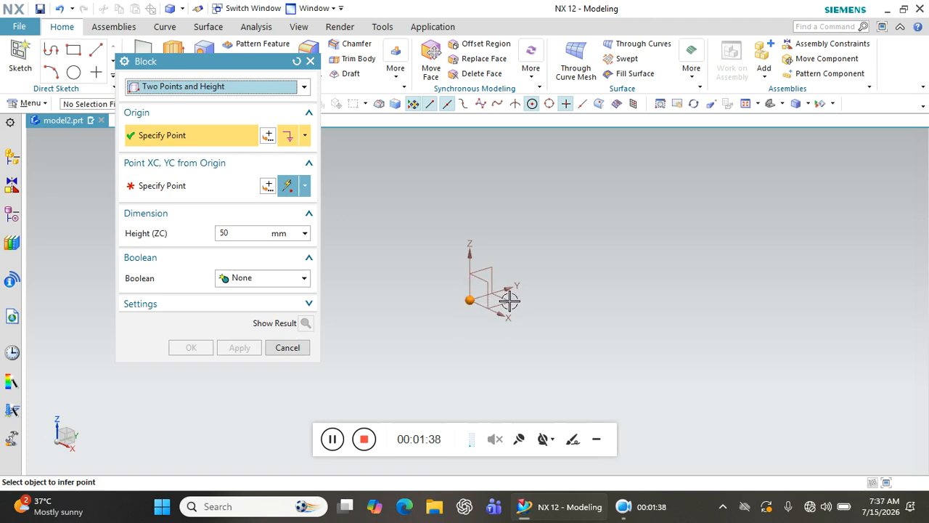
click(268, 187)
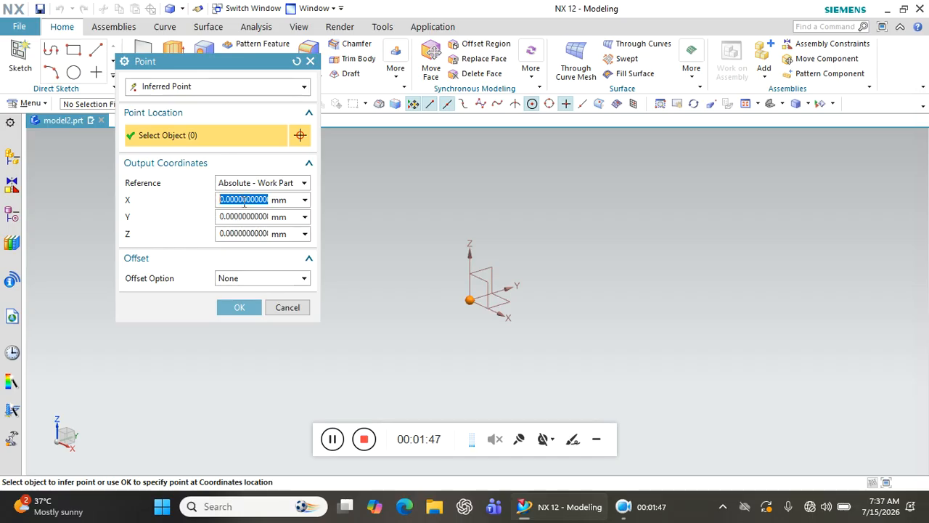
text(1)
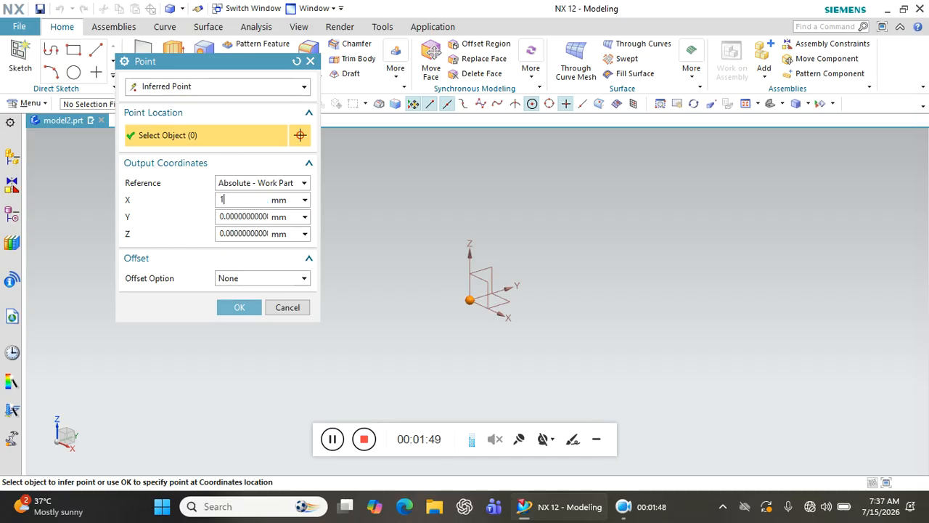
key(Return)
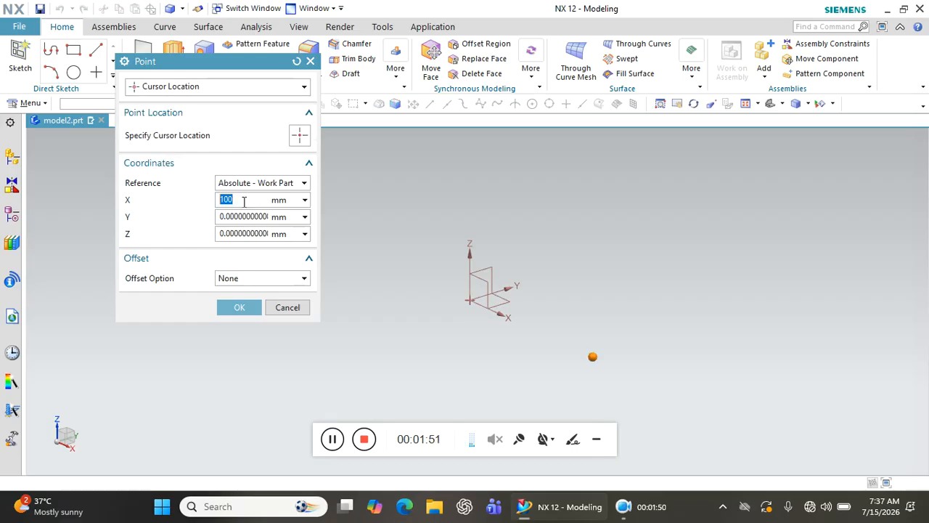
click(244, 217)
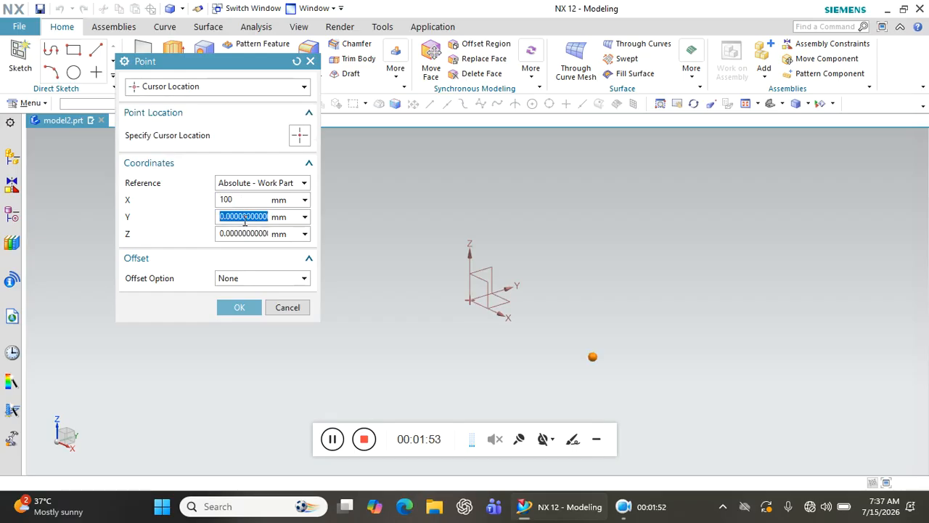
text(1)
key(Return)
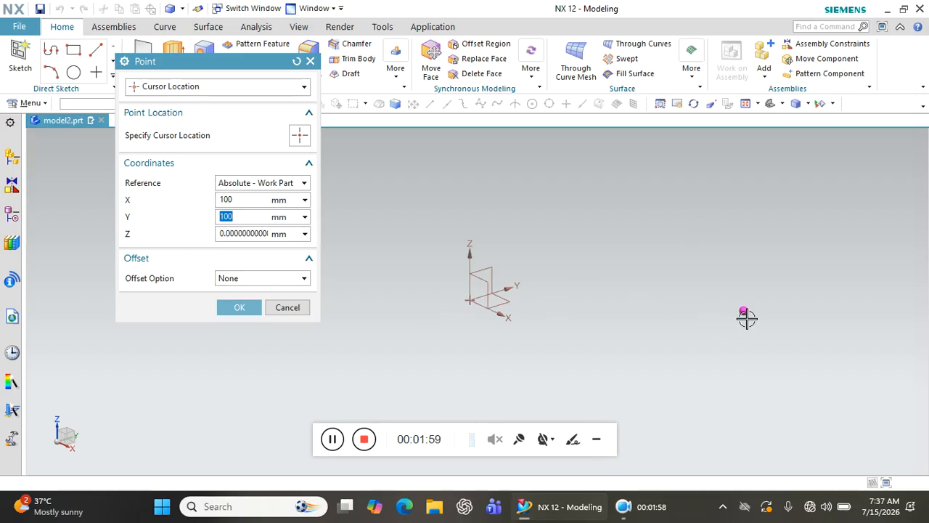
click(239, 308)
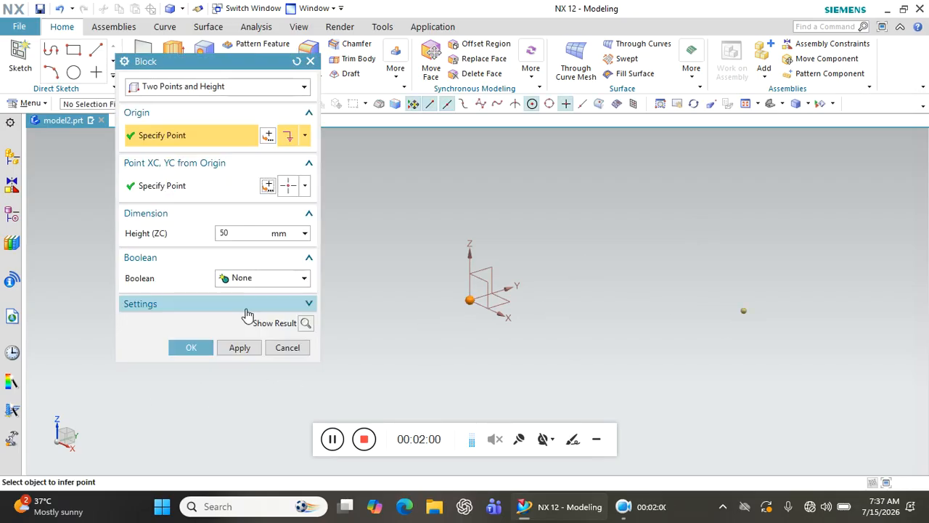
Step: Preview the Two Points and Height block with its 50 mm height
double_click(237, 233)
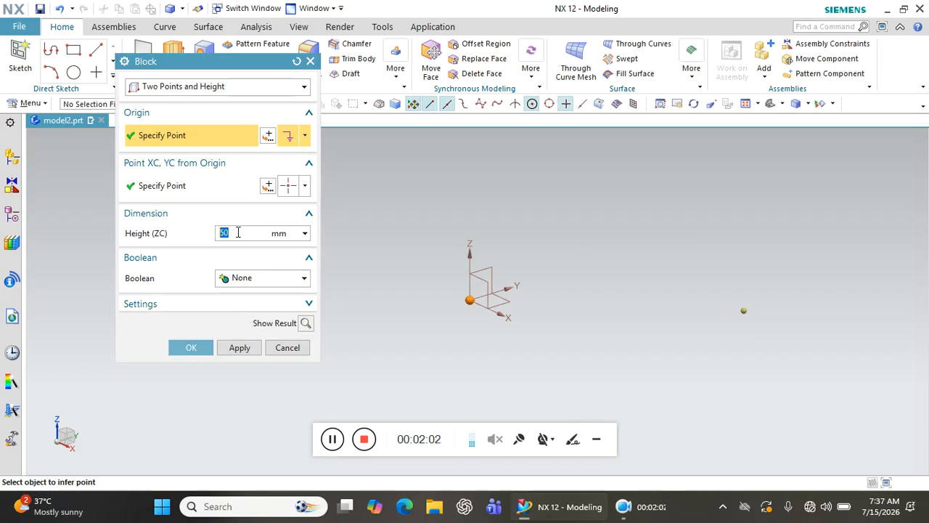
click(305, 323)
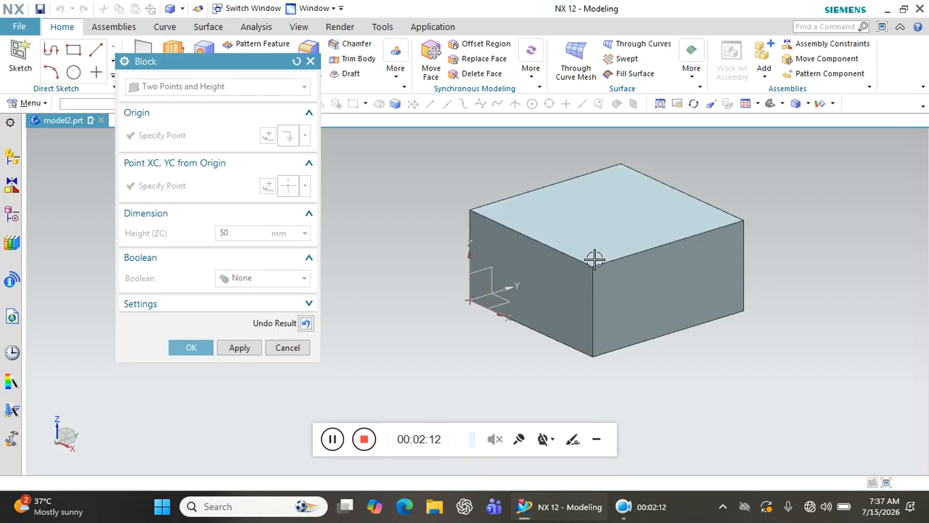
click(305, 323)
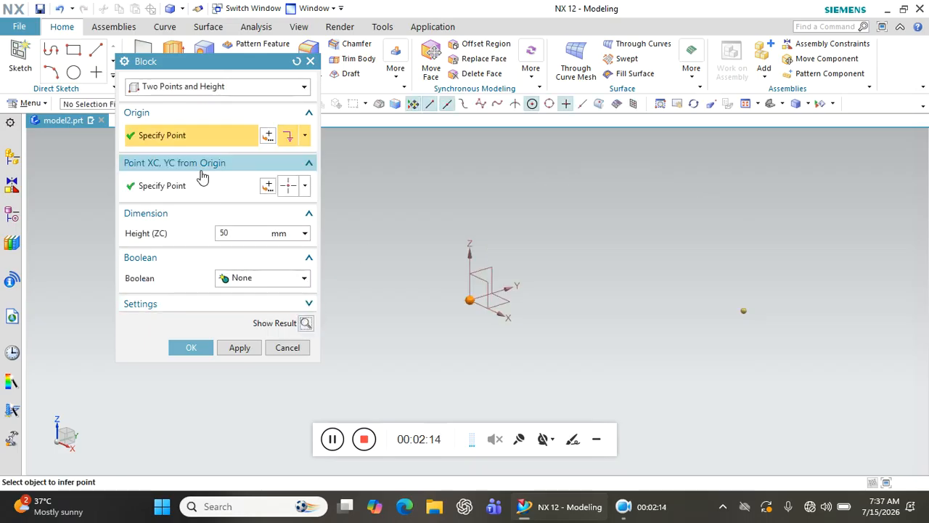
Step: Switch the block definition to Two Diagonal Points and set the diagonal point's X and Y coordinates to 100 mm
click(198, 88)
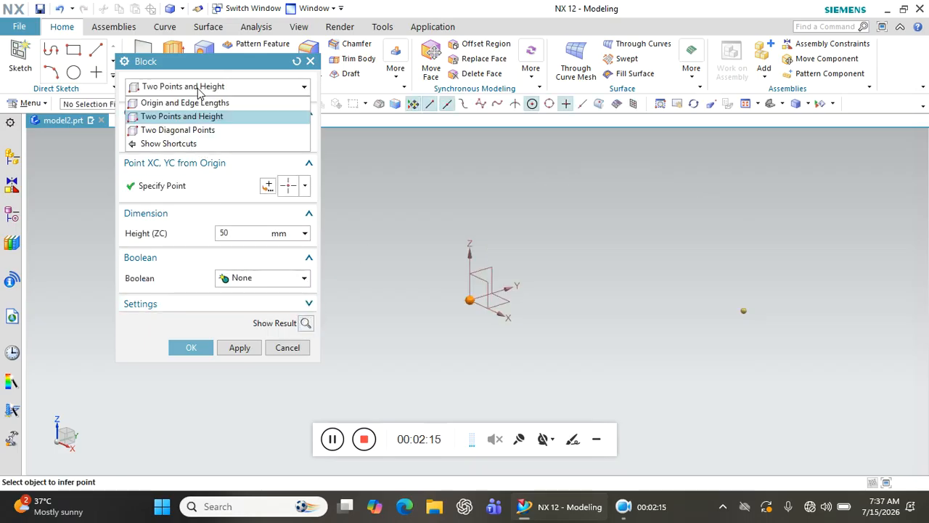
click(185, 133)
click(141, 191)
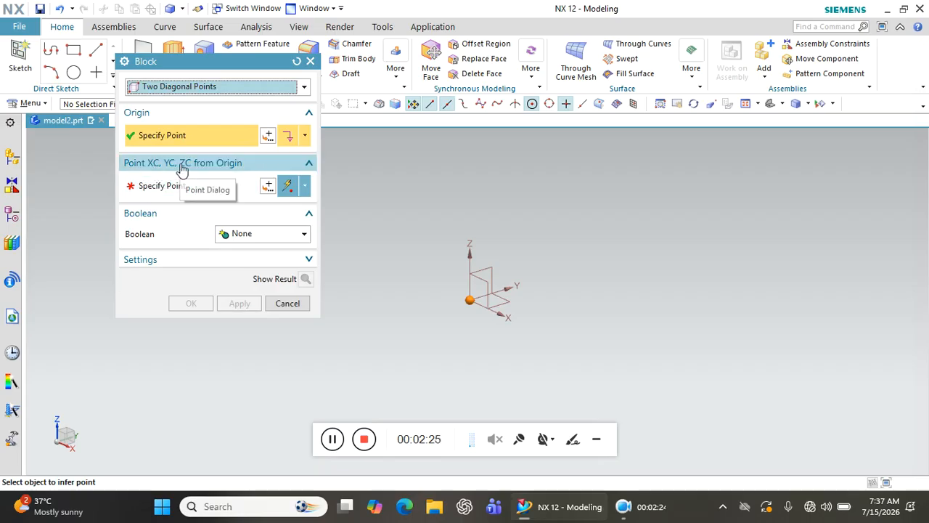
click(267, 186)
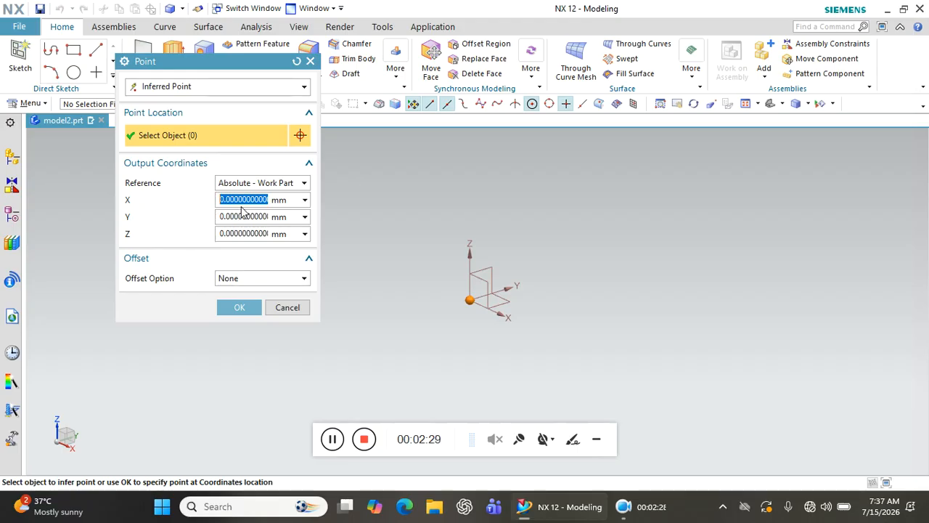
text(100)
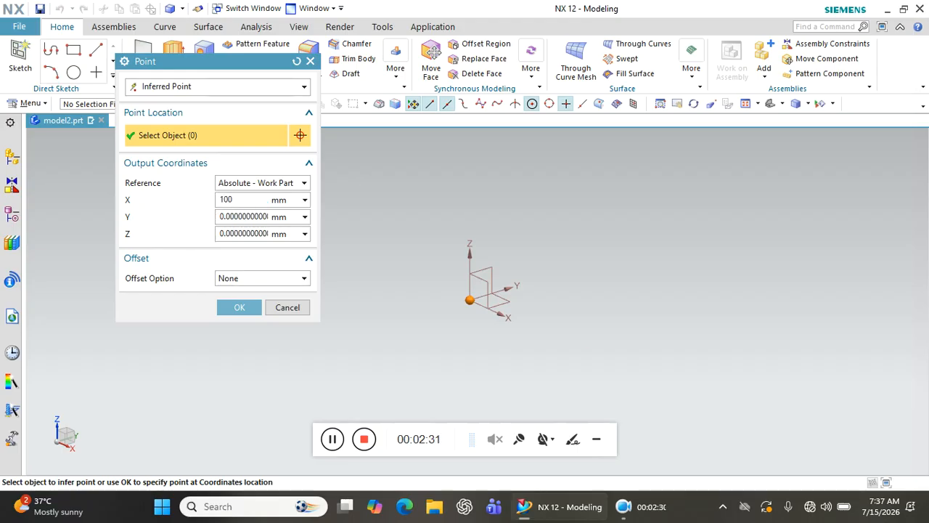
key(Return)
click(249, 217)
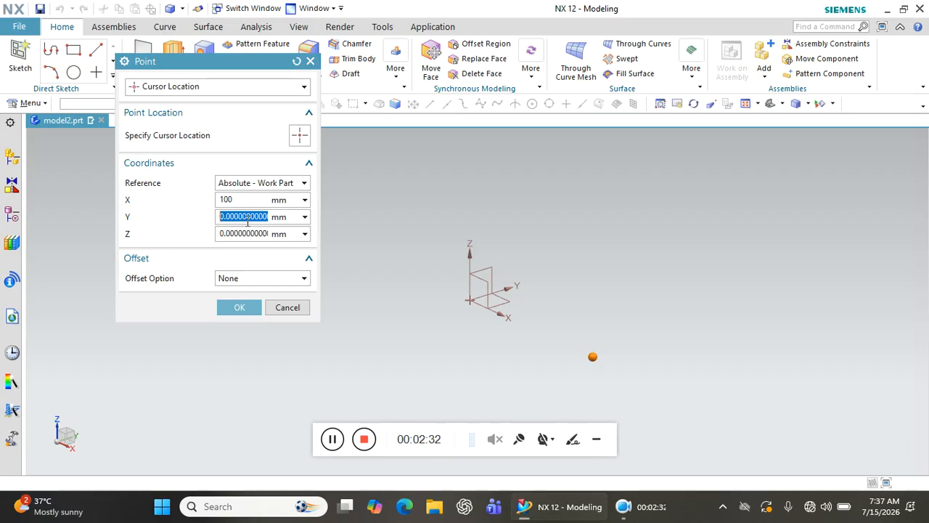
text(1)
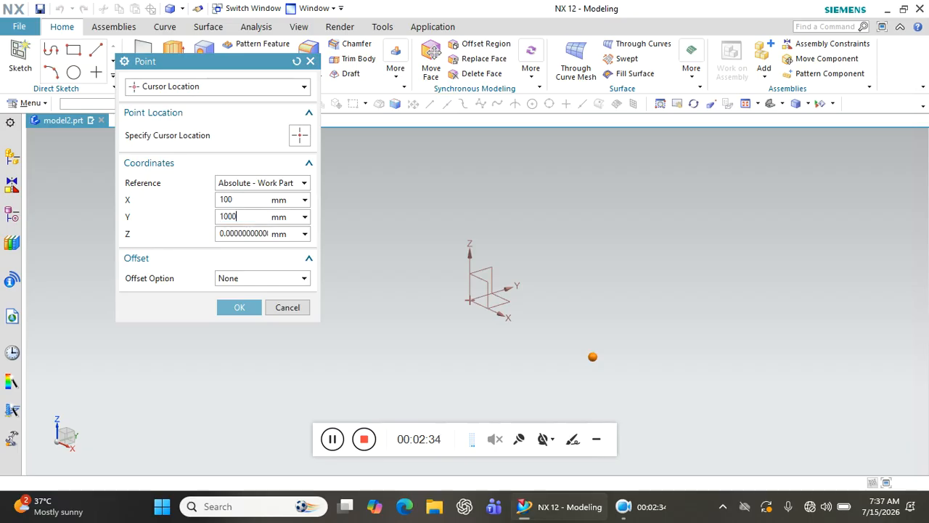
key(Return)
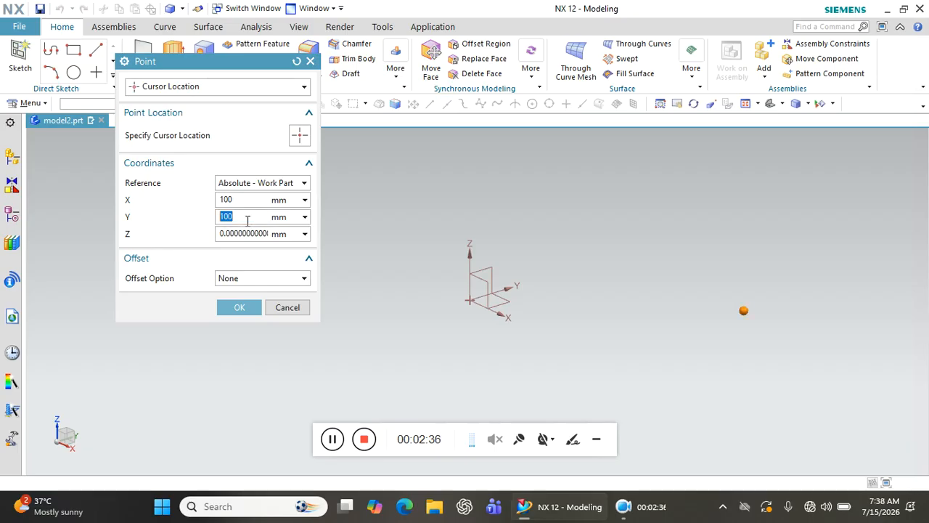
Step: Set the diagonal point's Z coordinate to 40 mm, accept the point and preview the block
click(222, 232)
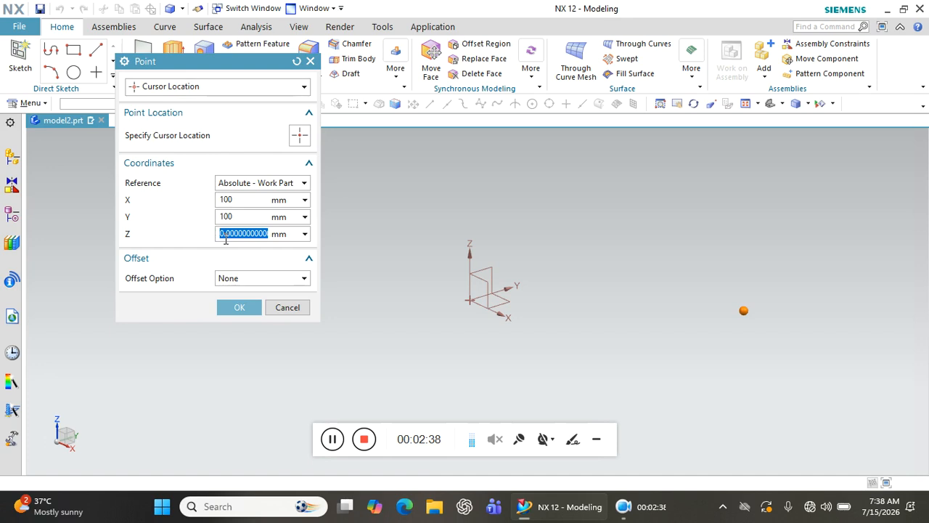
text(40)
key(Return)
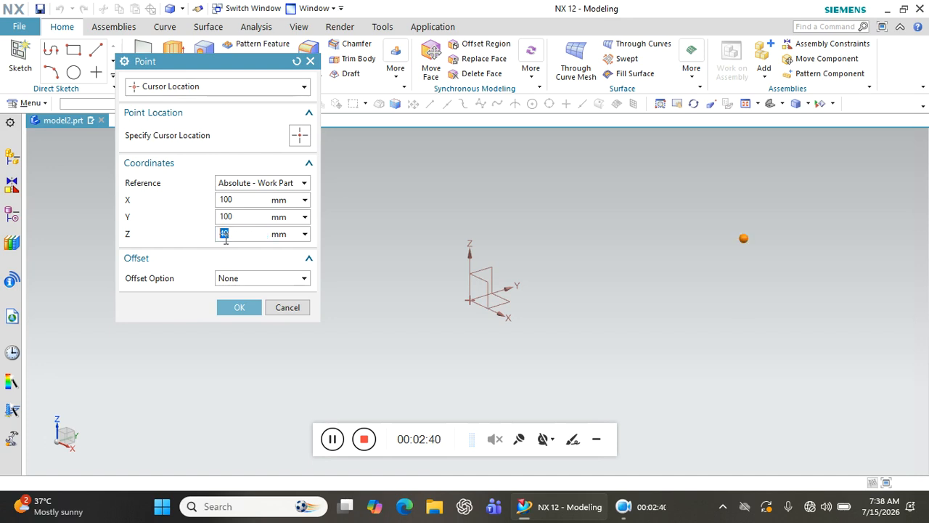
click(228, 308)
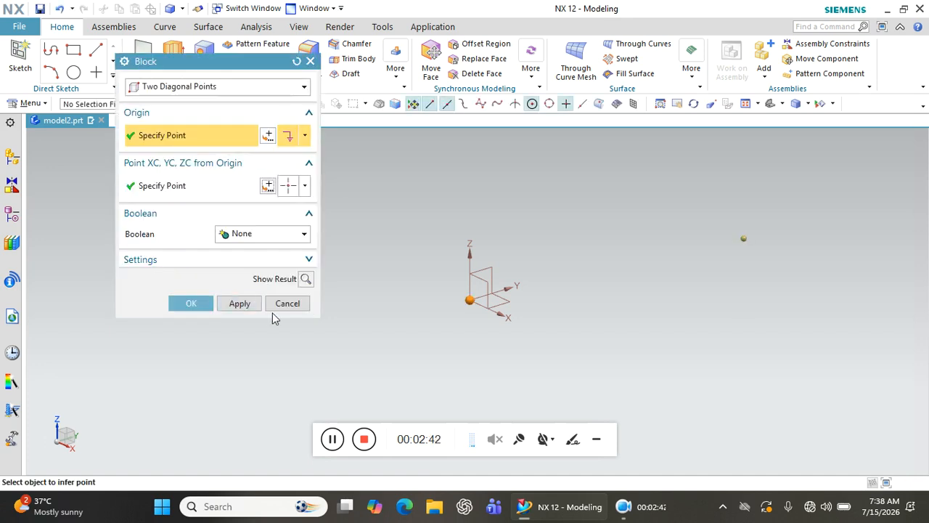
click(305, 279)
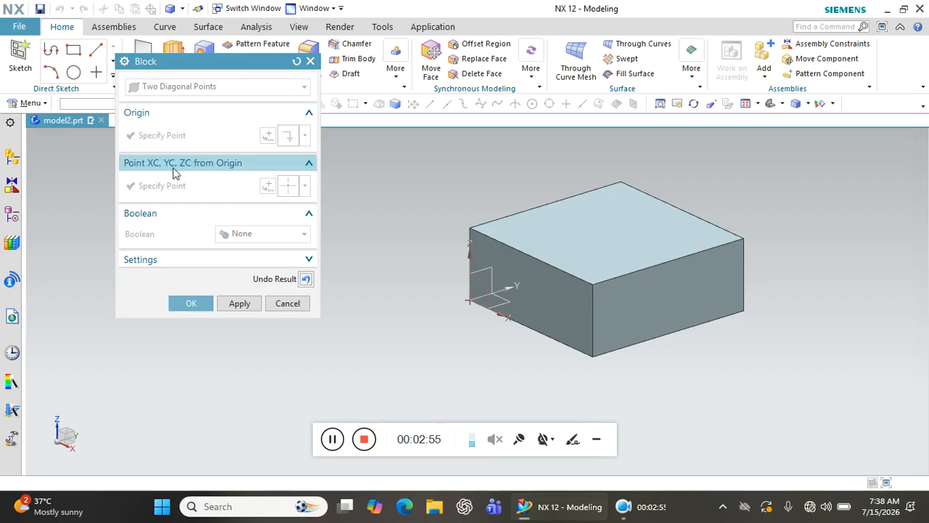
click(306, 279)
Step: Create the 60 × 70 × 50 mm block at the existing origin point using Origin and Edge Lengths
click(228, 88)
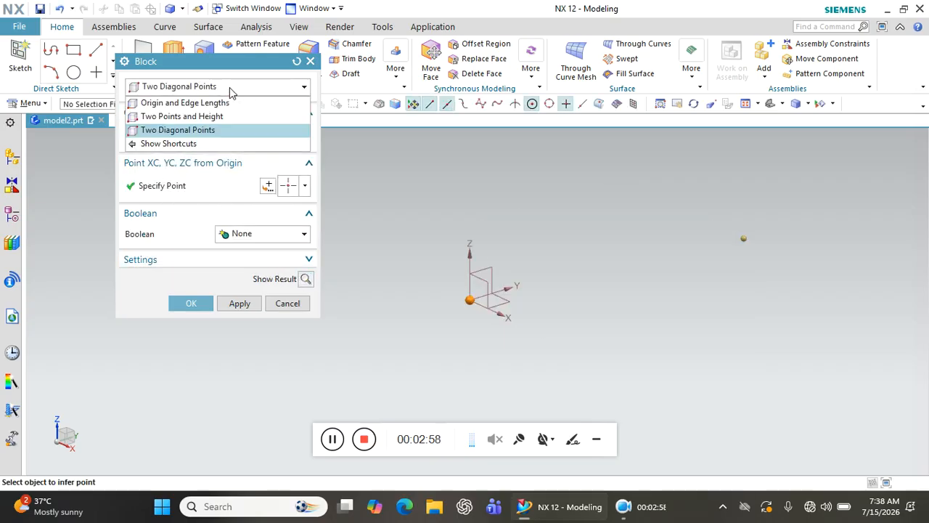
click(197, 120)
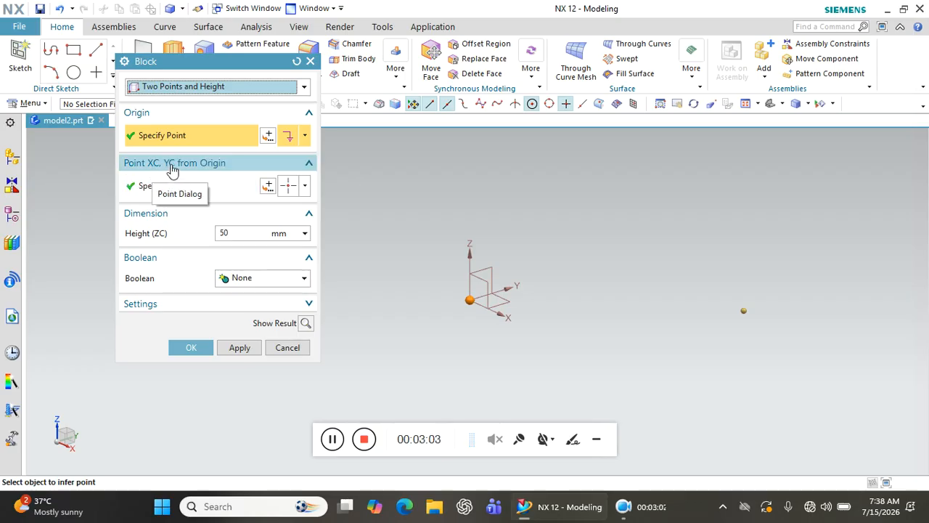
click(231, 88)
click(204, 110)
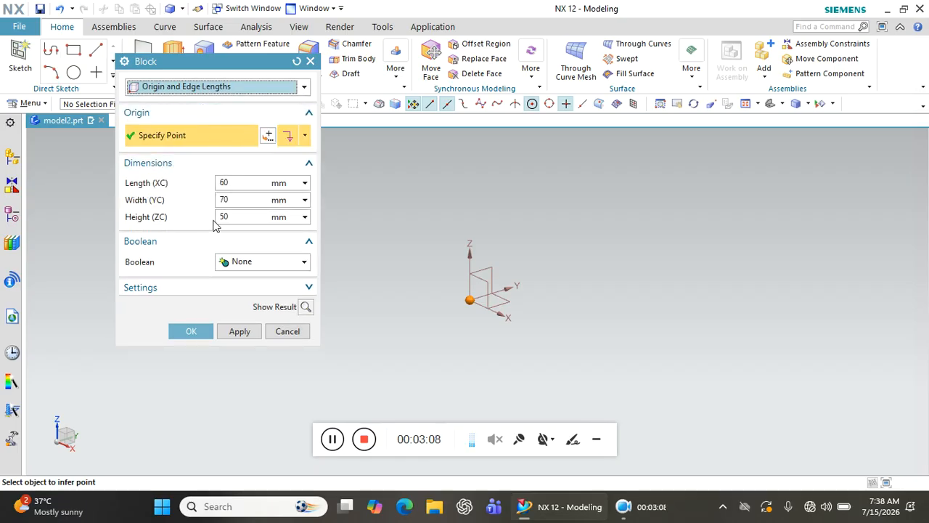
click(266, 135)
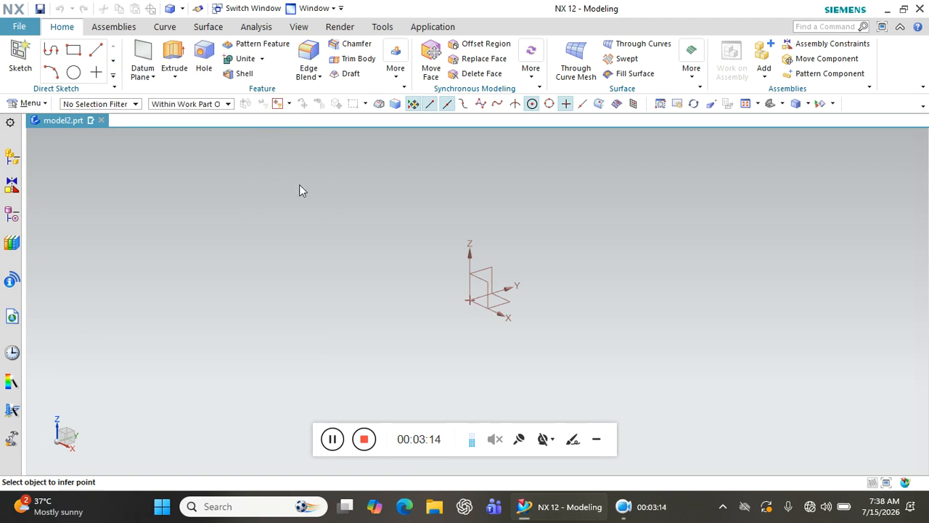
click(240, 308)
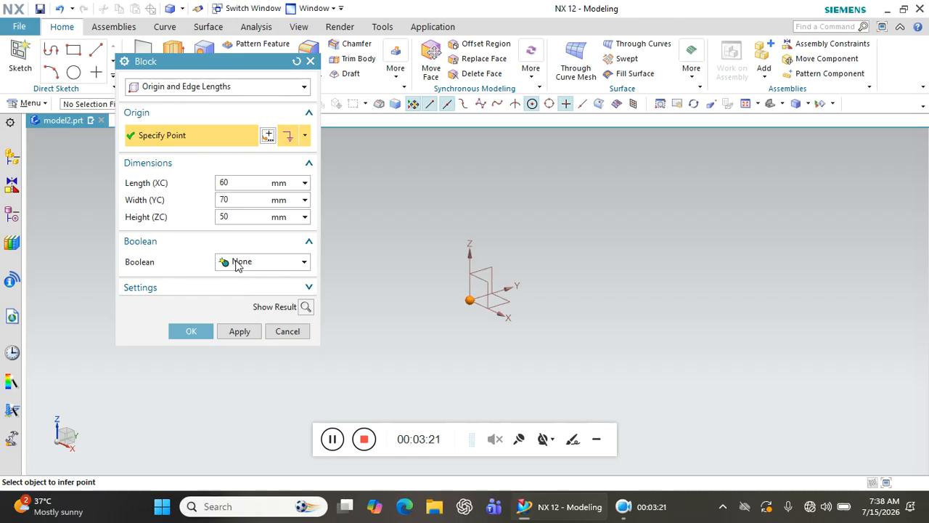
click(191, 331)
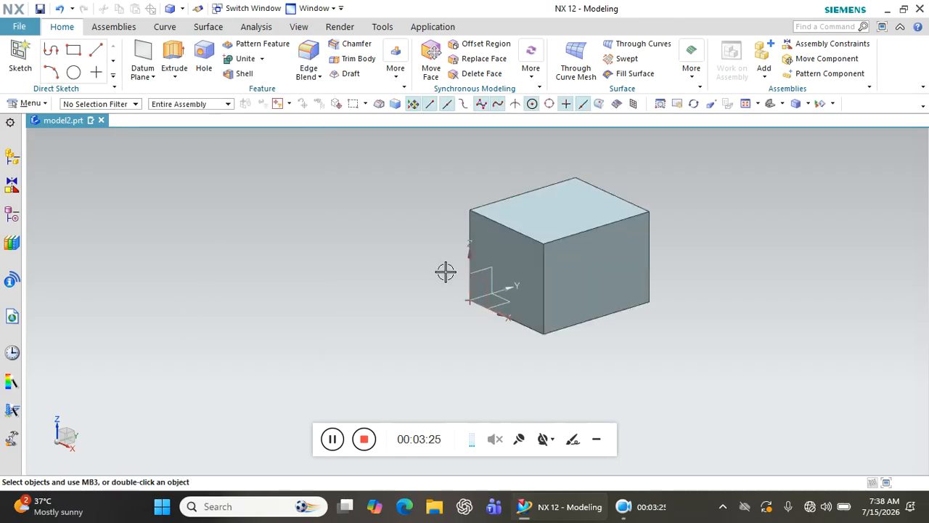
Step: Start a Hole feature for the block and set its type to General Hole
middle_drag(616, 234, 603, 263)
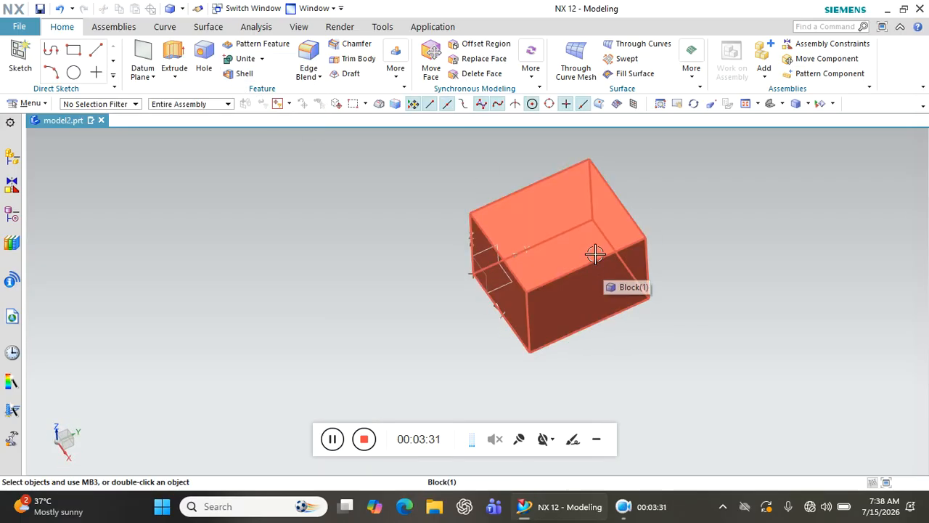
scroll(567, 239, down, 3)
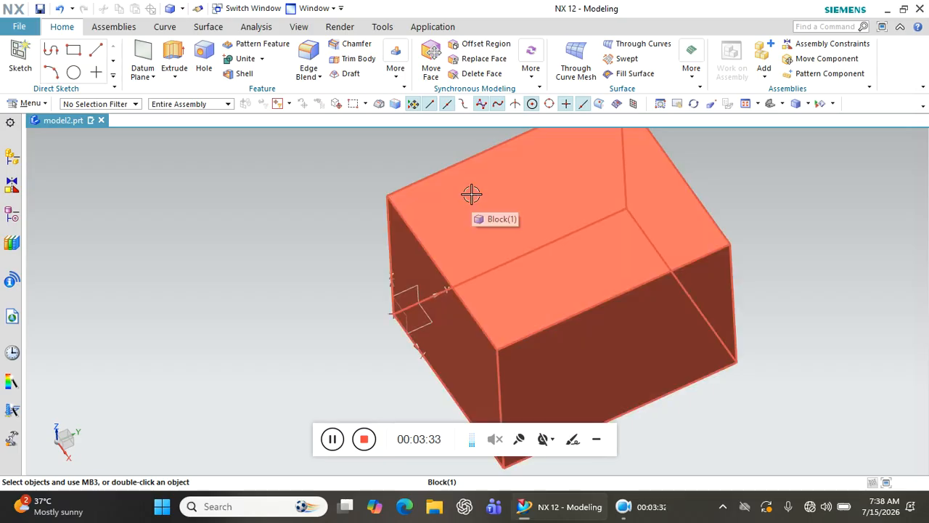
scroll(353, 280, up, 2)
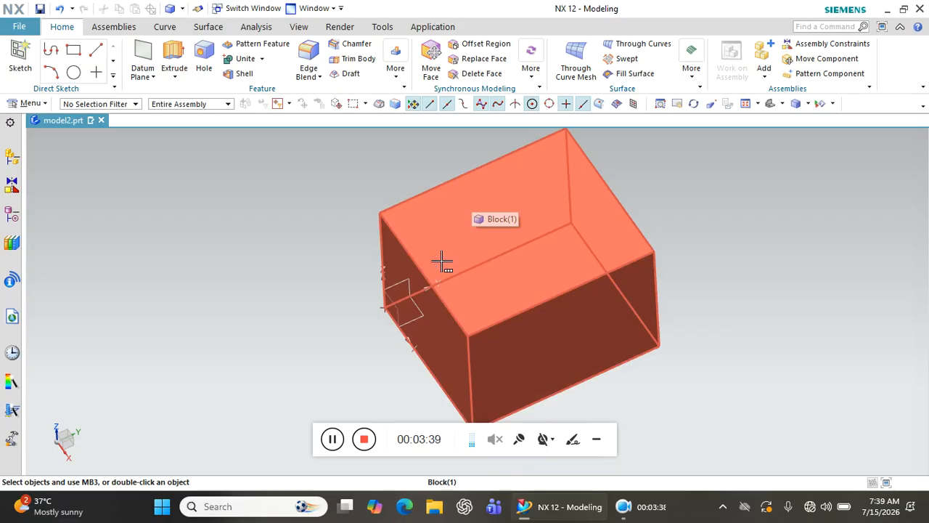
click(206, 55)
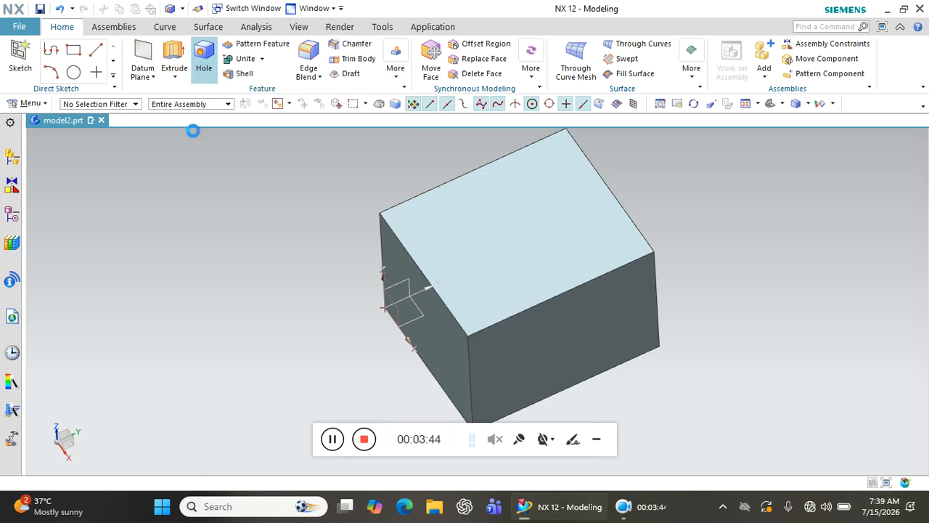
click(207, 44)
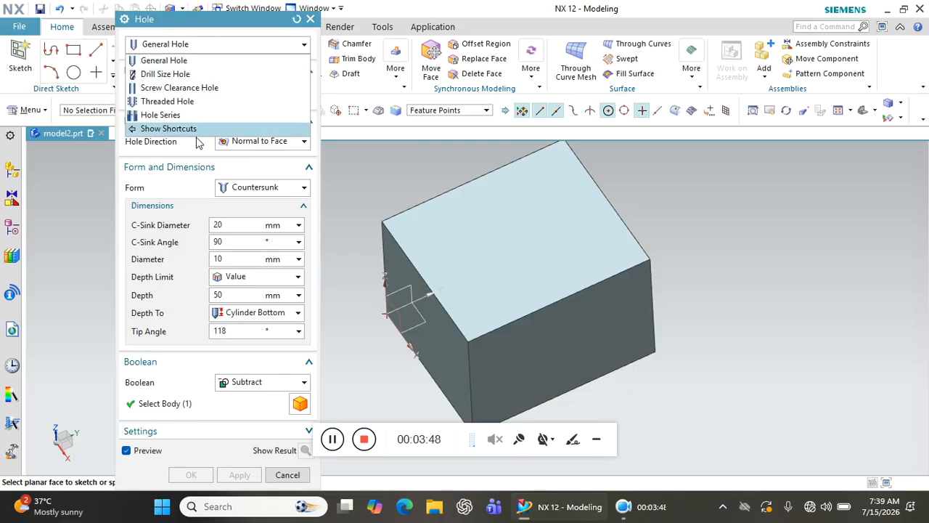
click(188, 62)
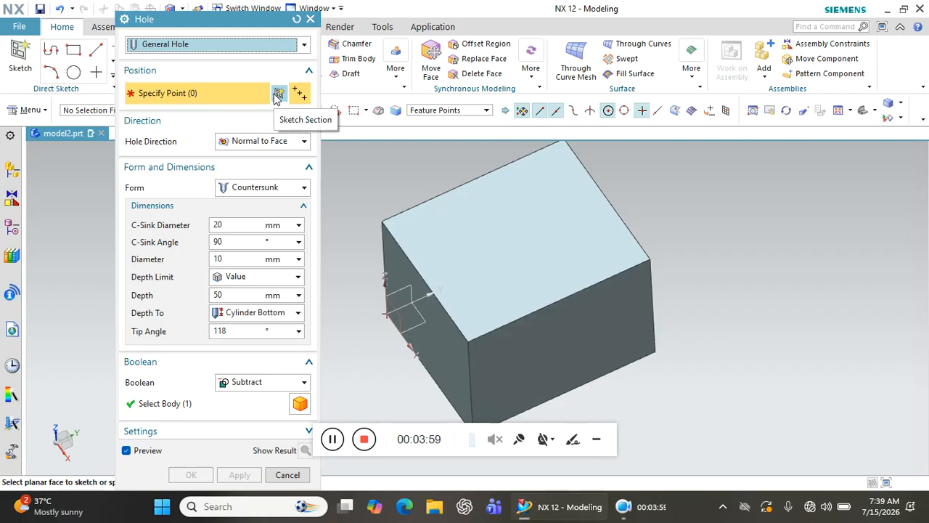
Step: Create the hole's position sketch on the block's 70 × 50 mm face on the +X side
click(278, 95)
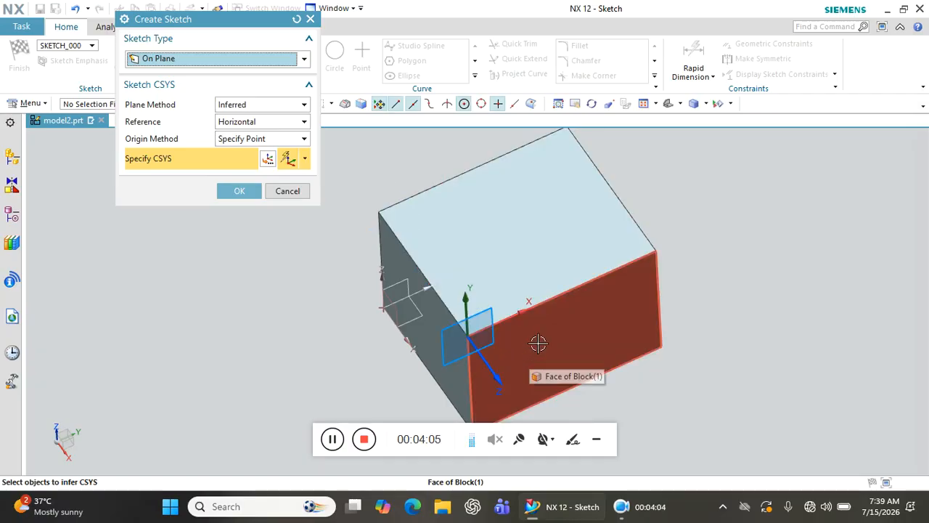
click(538, 342)
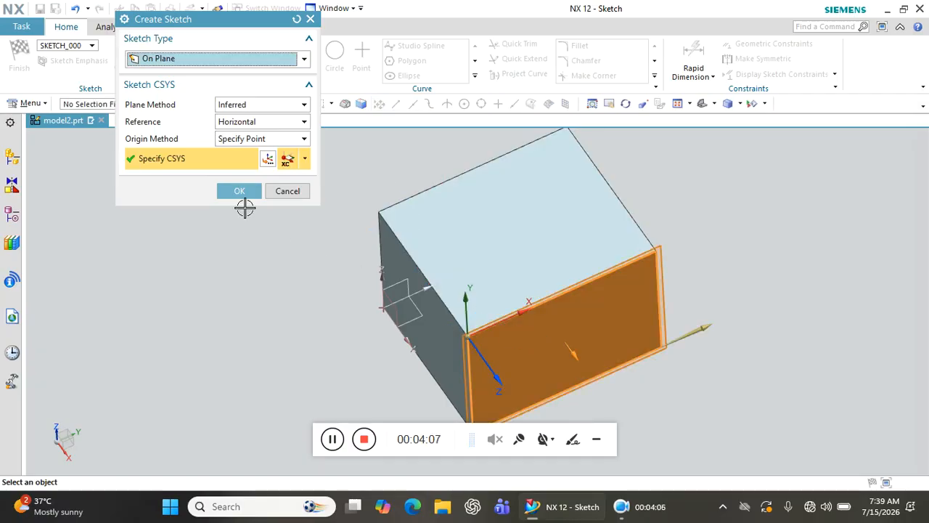
click(240, 191)
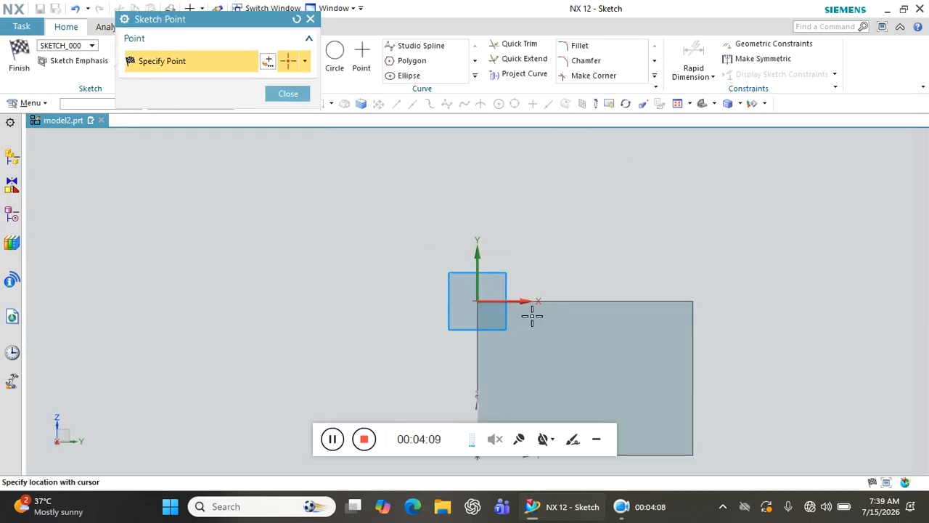
Step: Place two hole points side by side on the face, the first about 28 mm from the sketch's vertical axis
click(493, 303)
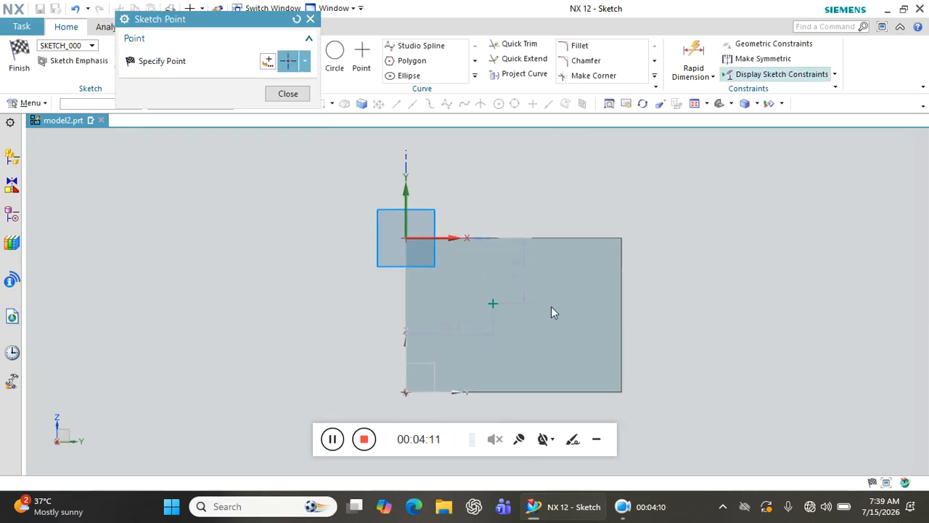
click(563, 298)
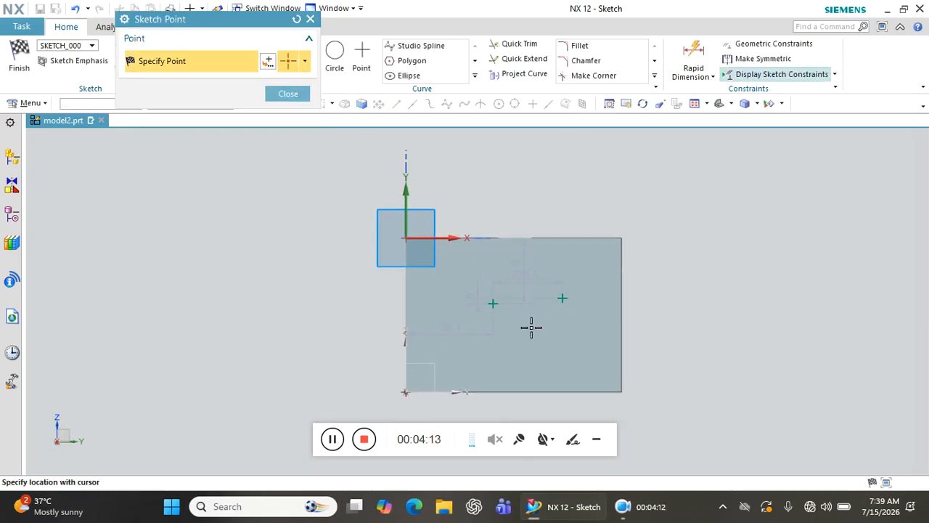
click(288, 94)
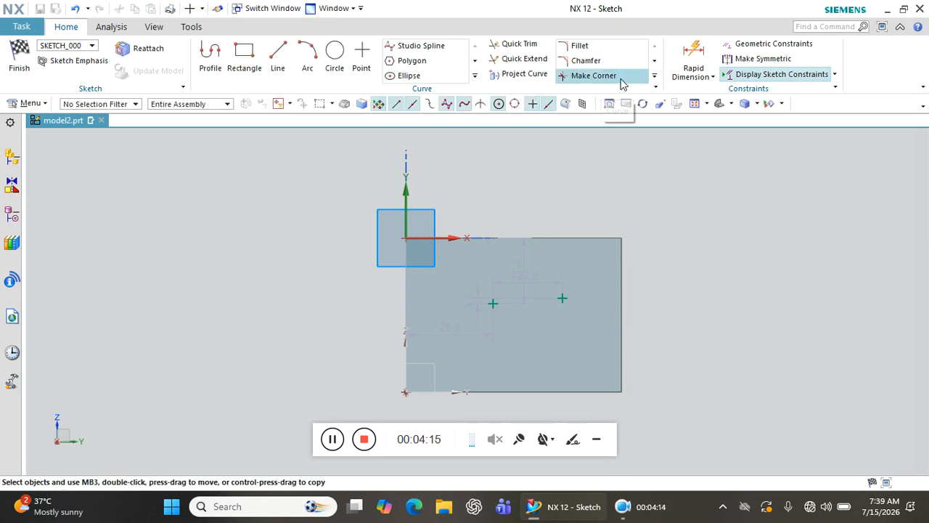
click(690, 52)
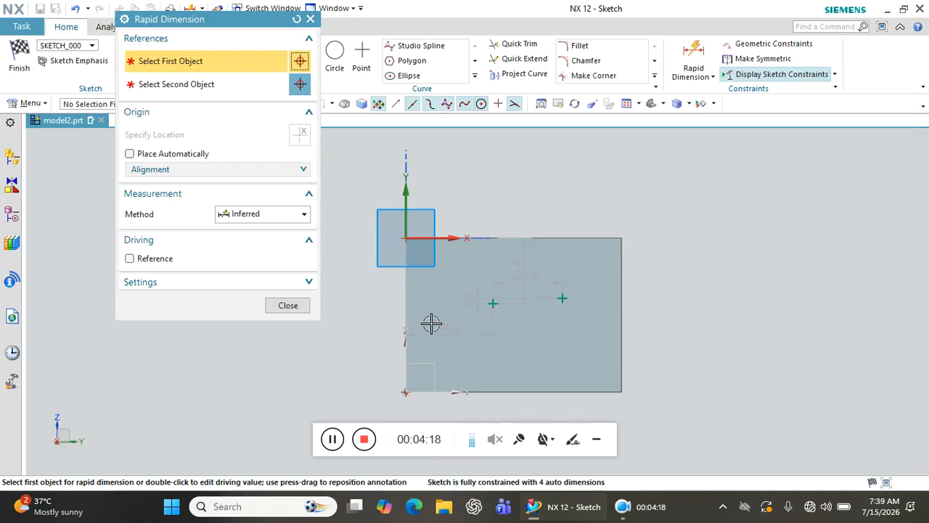
click(298, 305)
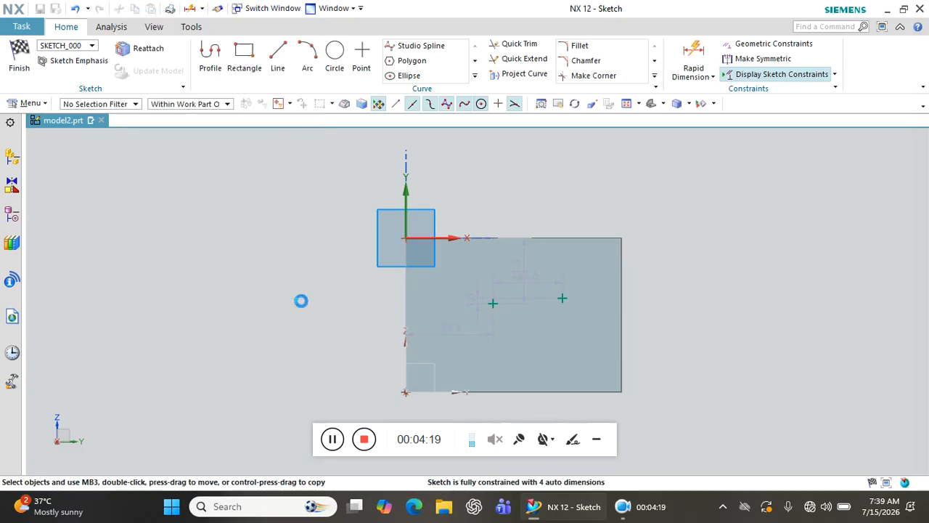
Step: Set the first point's horizontal distance from the sketch's vertical axis to 30 mm
double_click(449, 329)
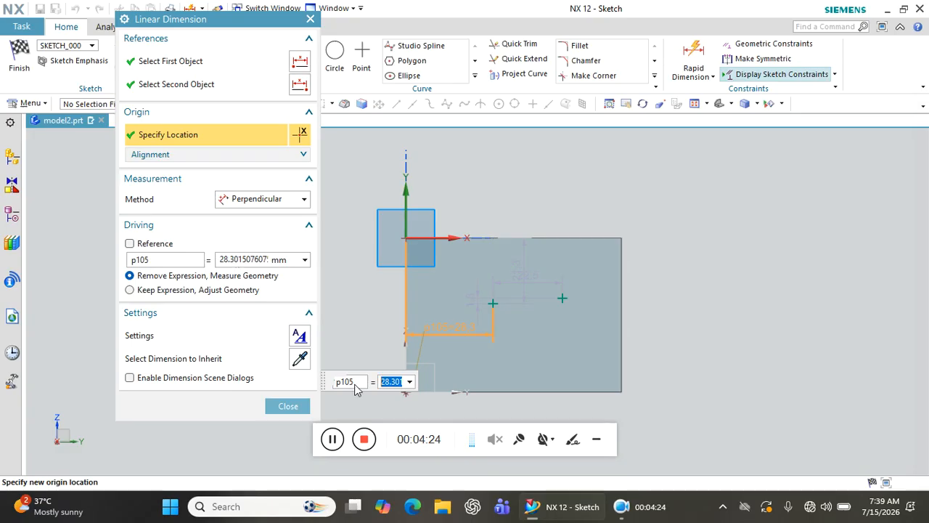
text(30)
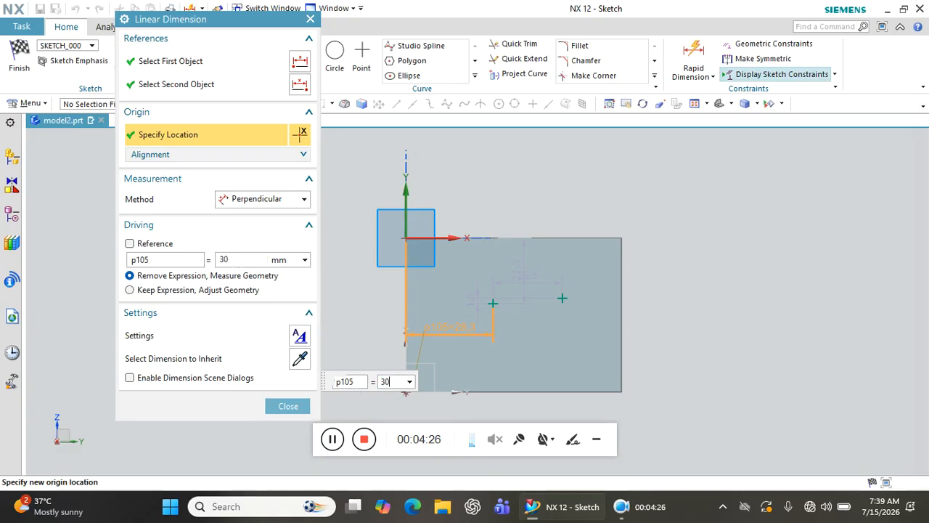
key(Return)
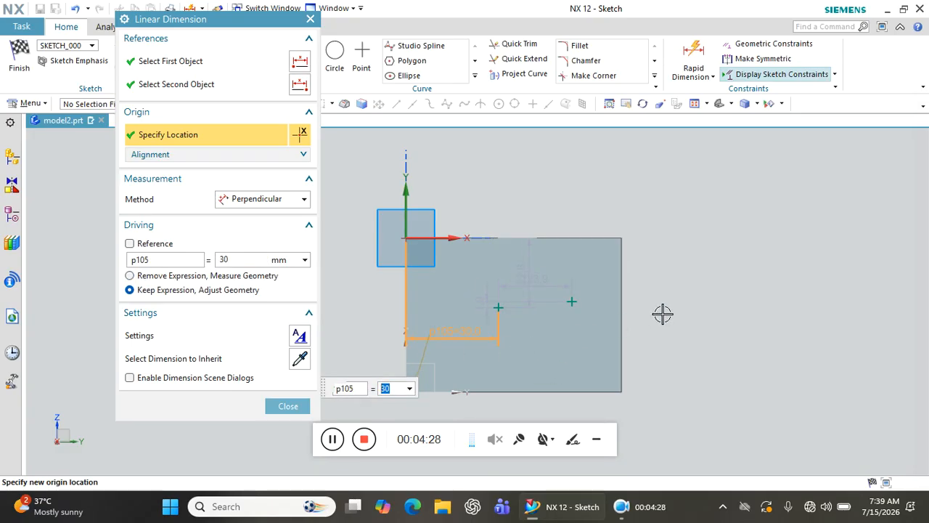
click(276, 406)
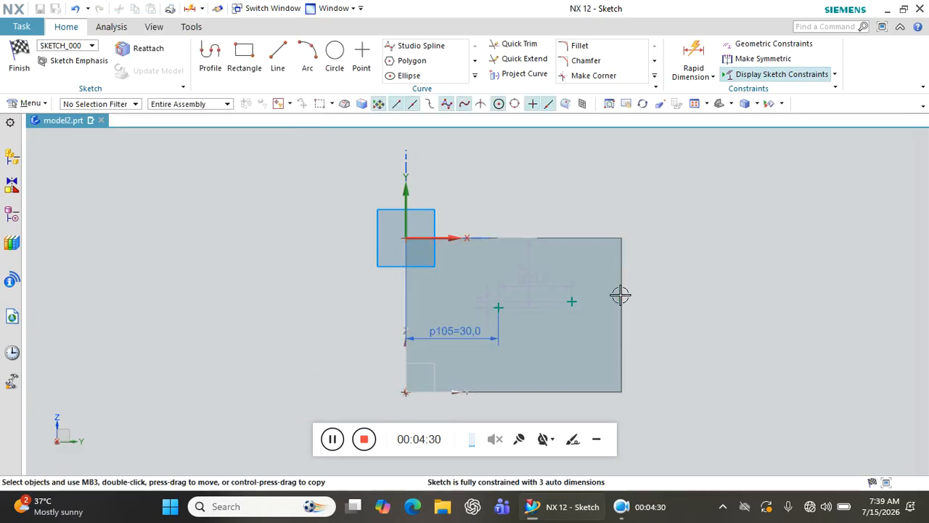
Step: Set the horizontal spacing between the two points to 25 mm and the first point's distance from the vertical axis to 25 mm
double_click(550, 278)
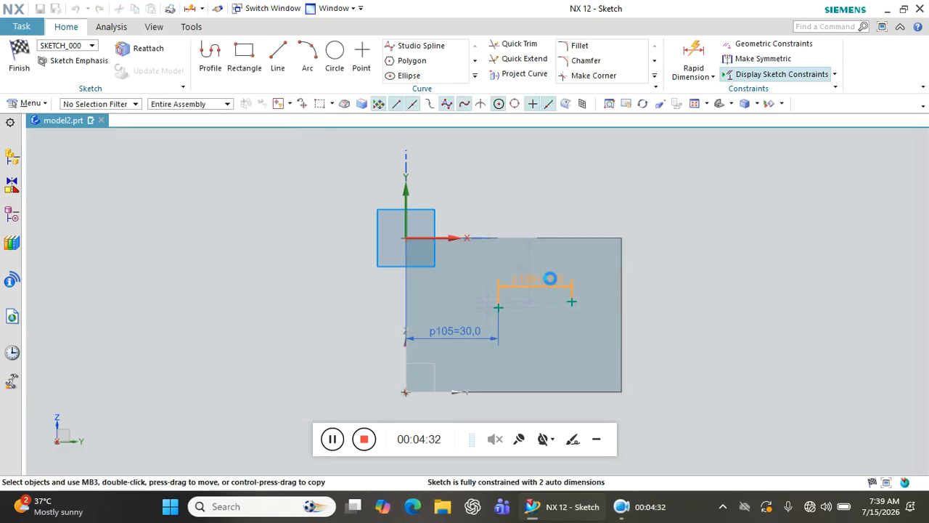
text(25)
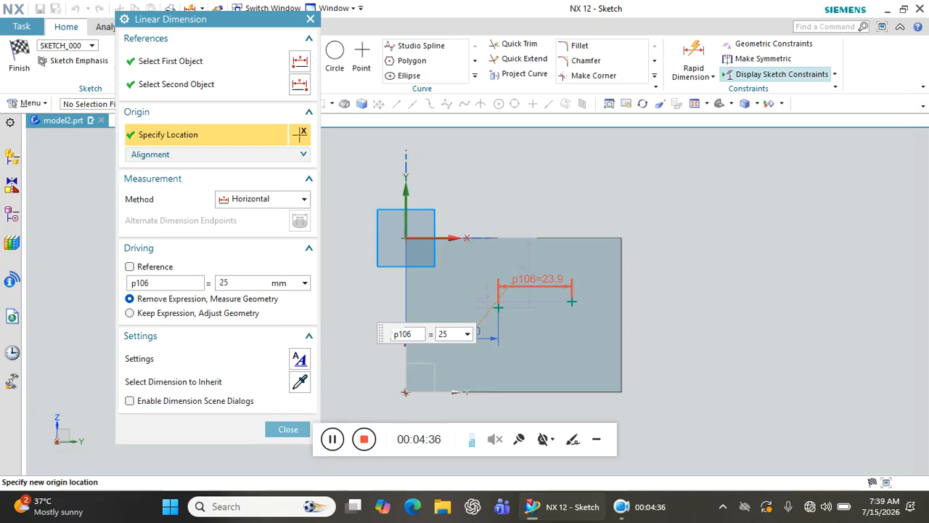
key(Return)
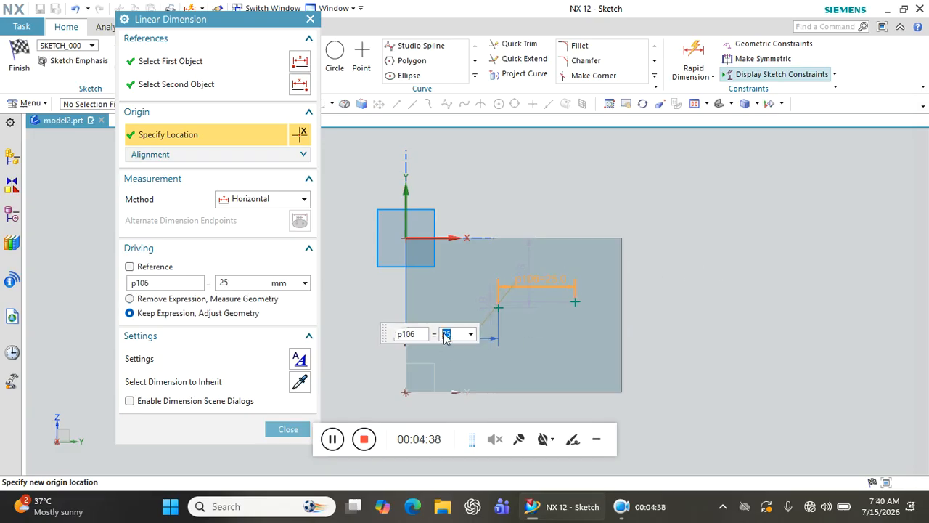
click(289, 430)
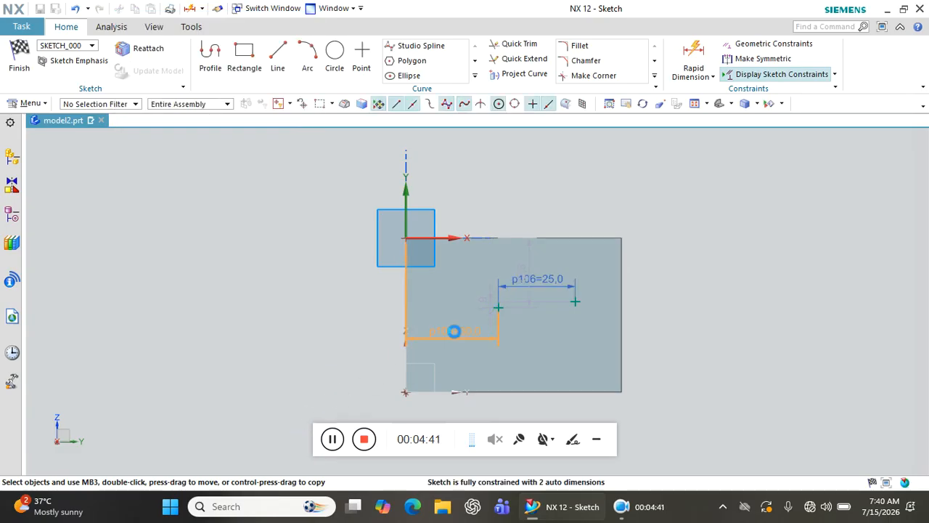
double_click(454, 333)
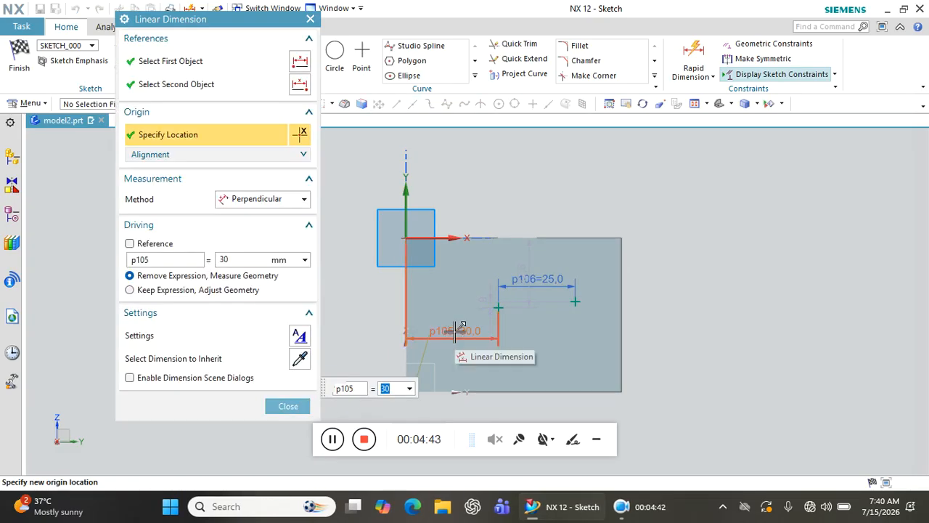
text(25)
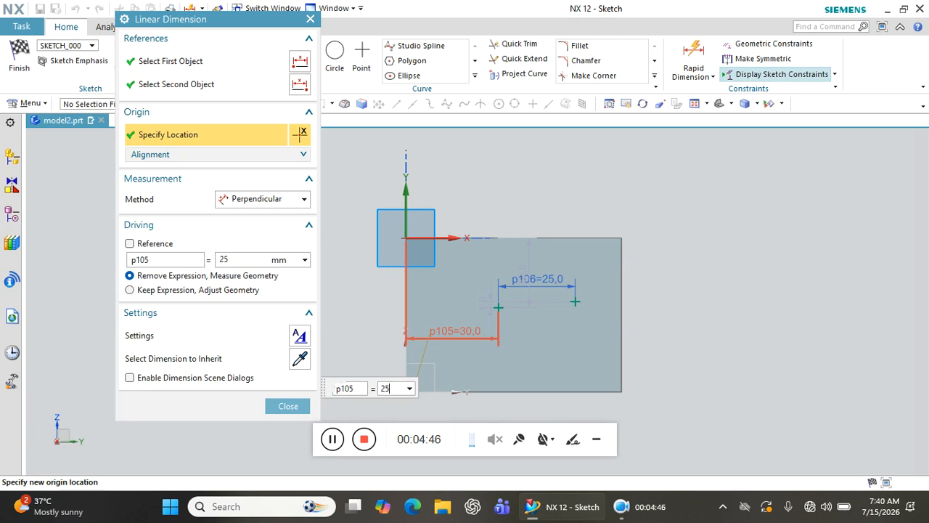
key(Return)
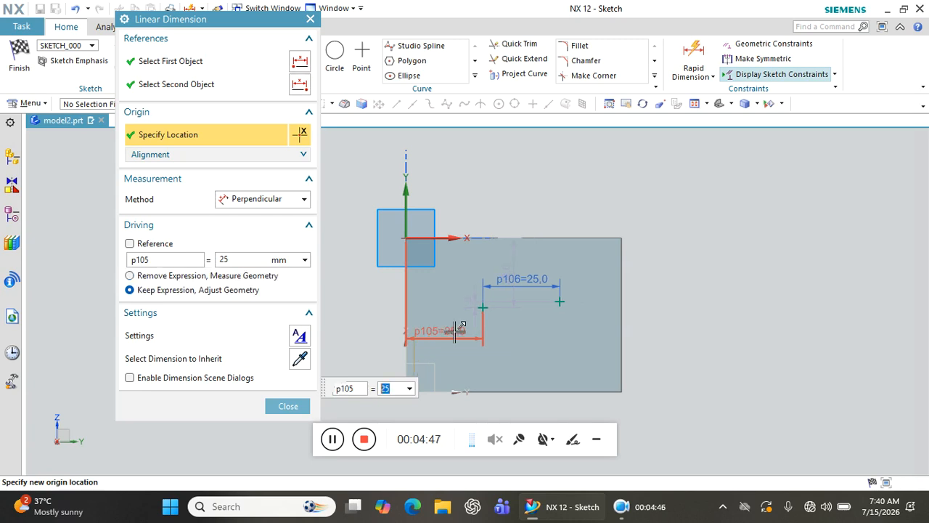
click(289, 406)
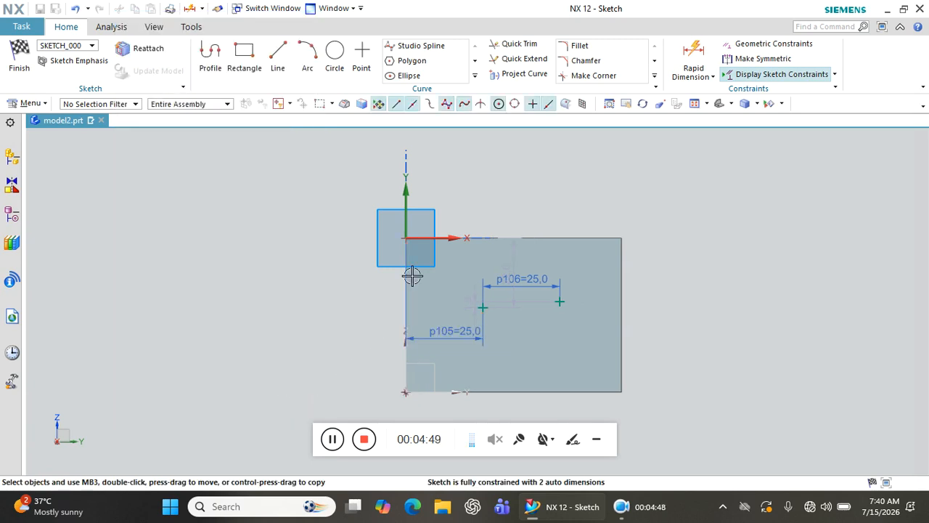
Step: Dimension the first point's vertical distance from the face's upper edge and set it to 25 mm
click(695, 60)
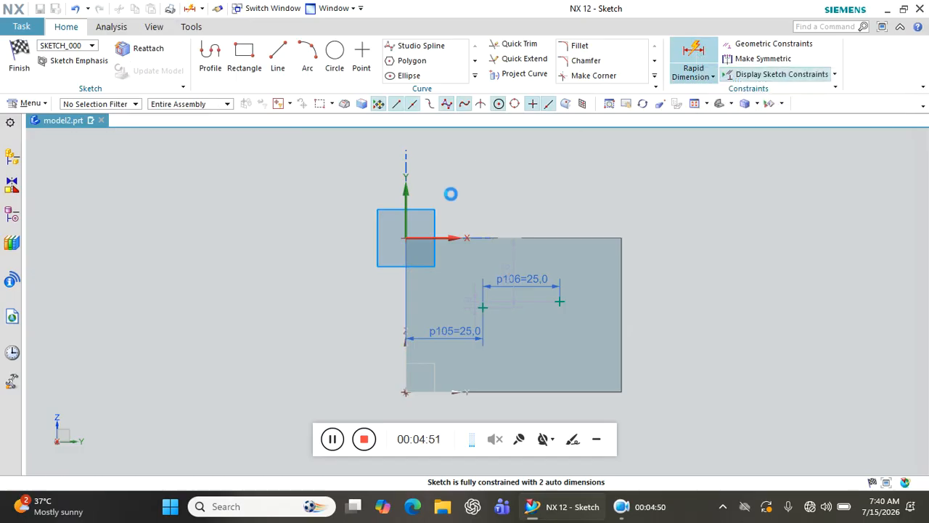
click(486, 238)
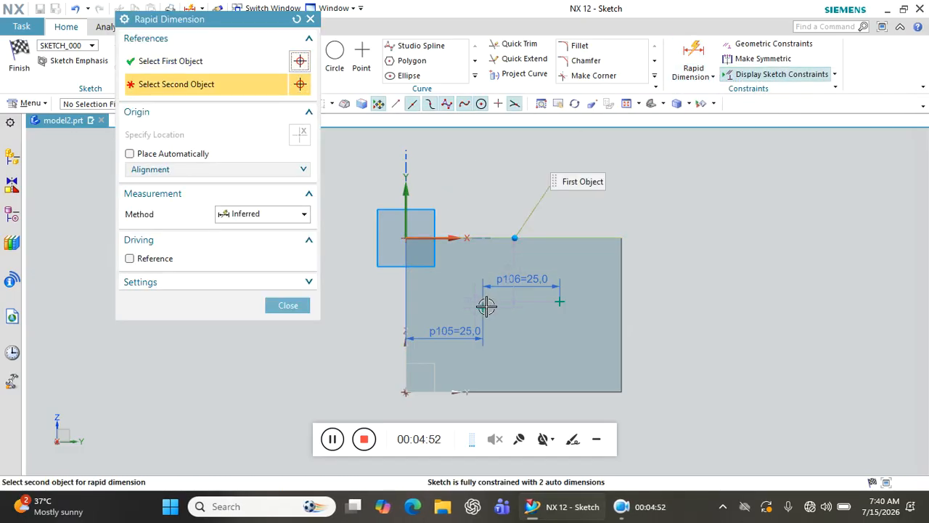
click(483, 307)
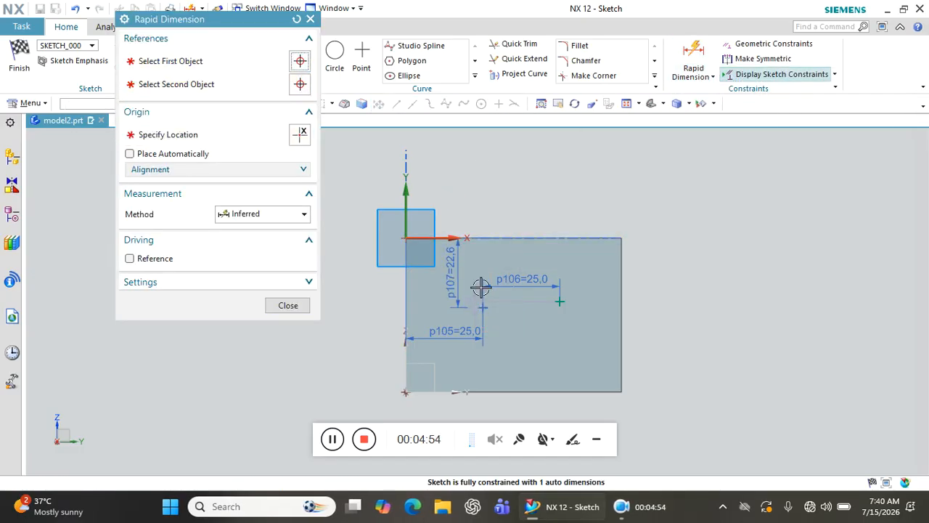
click(484, 272)
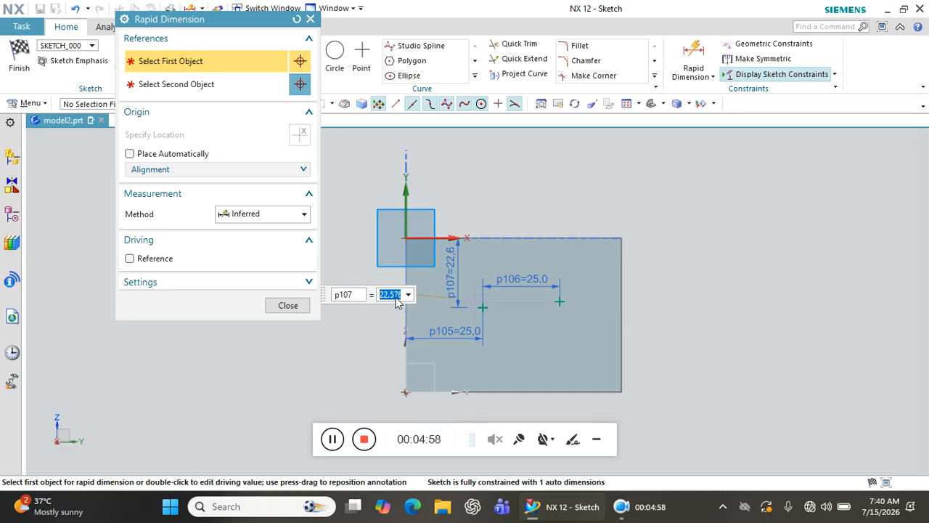
text(25)
key(Return)
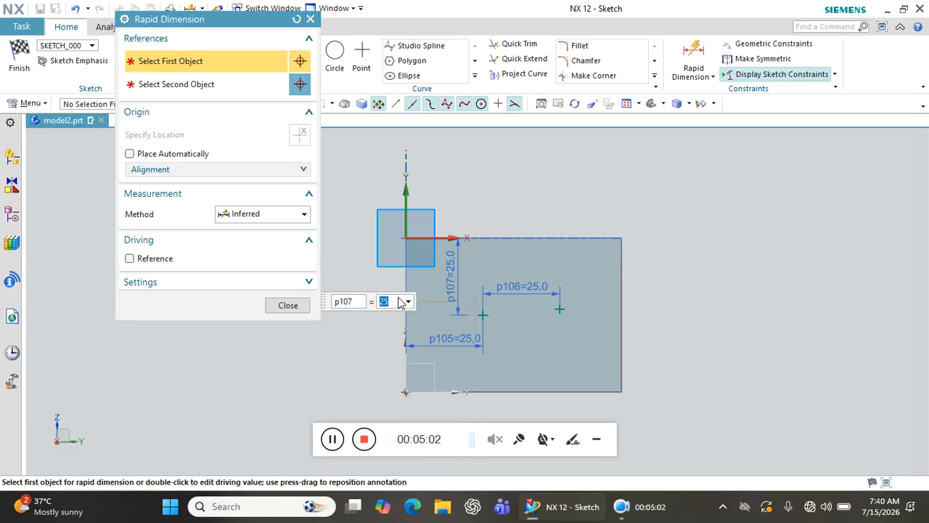
click(305, 312)
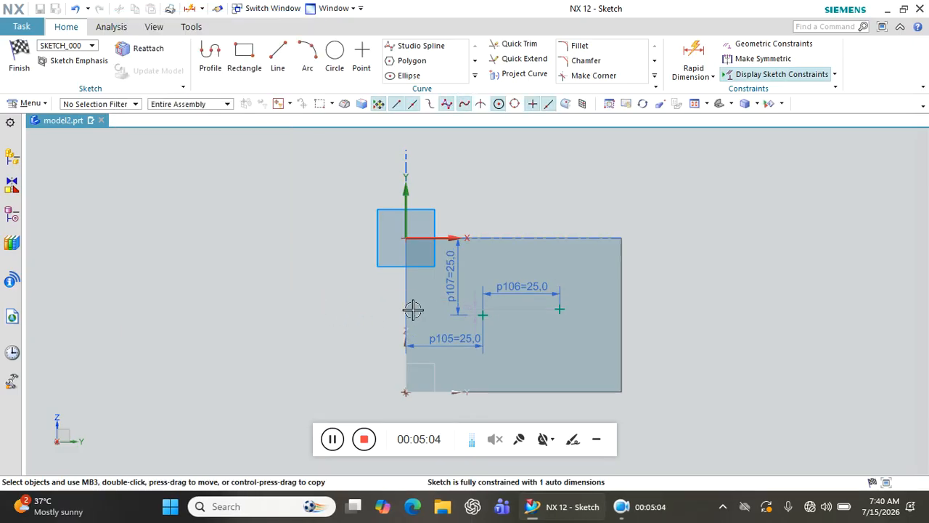
Step: Finish the position sketch and inspect the preview of the two countersunk holes in the block
click(28, 59)
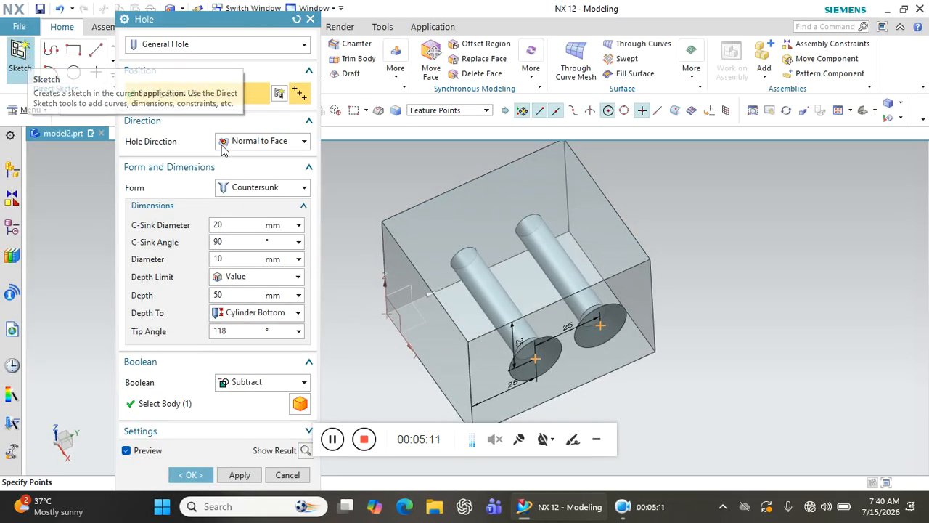
scroll(697, 311, up, 3)
scroll(630, 285, down, 4)
scroll(639, 298, down, 2)
middle_drag(656, 314, 625, 256)
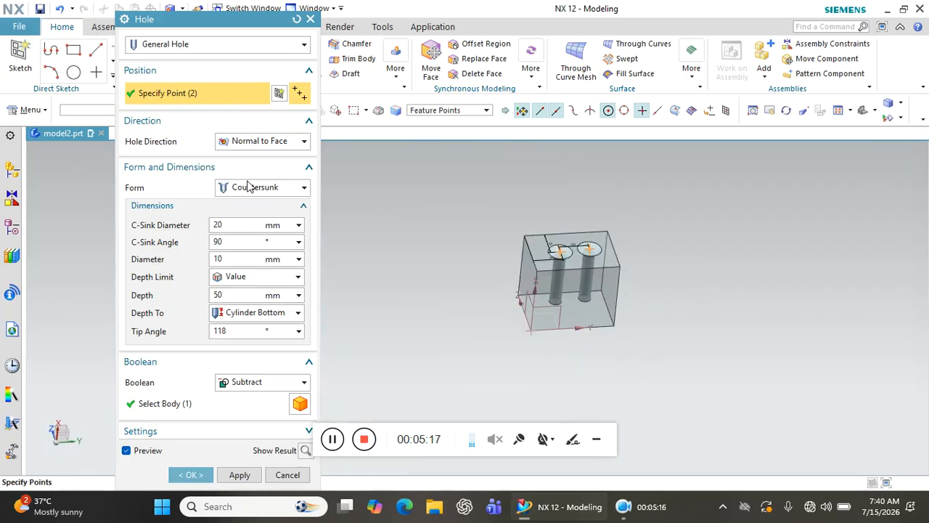
Step: Keep General Hole as the hole type and change the form of the two holes to Simple
click(182, 44)
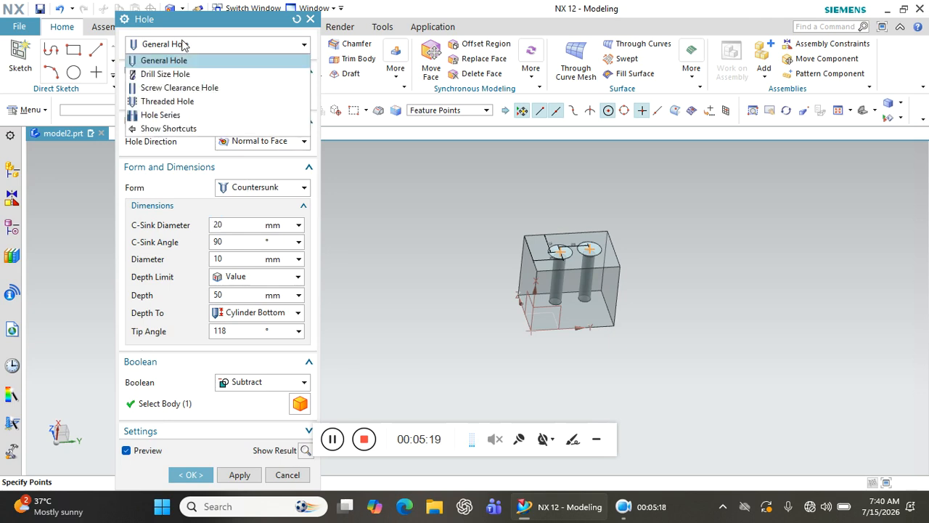
click(182, 44)
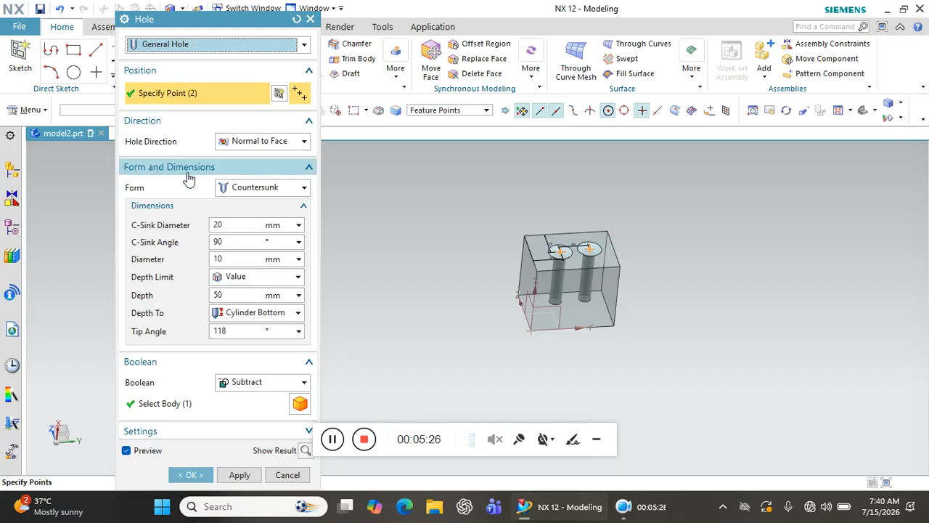
click(233, 191)
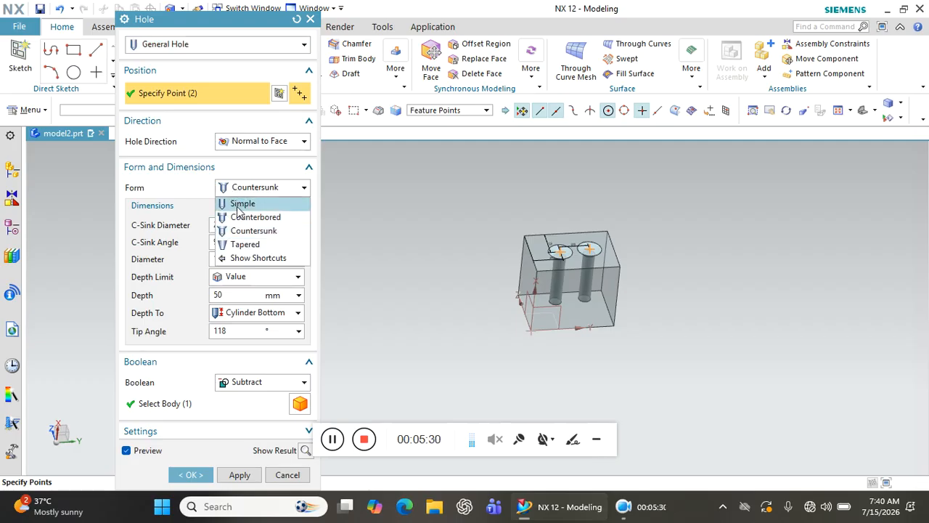
click(239, 207)
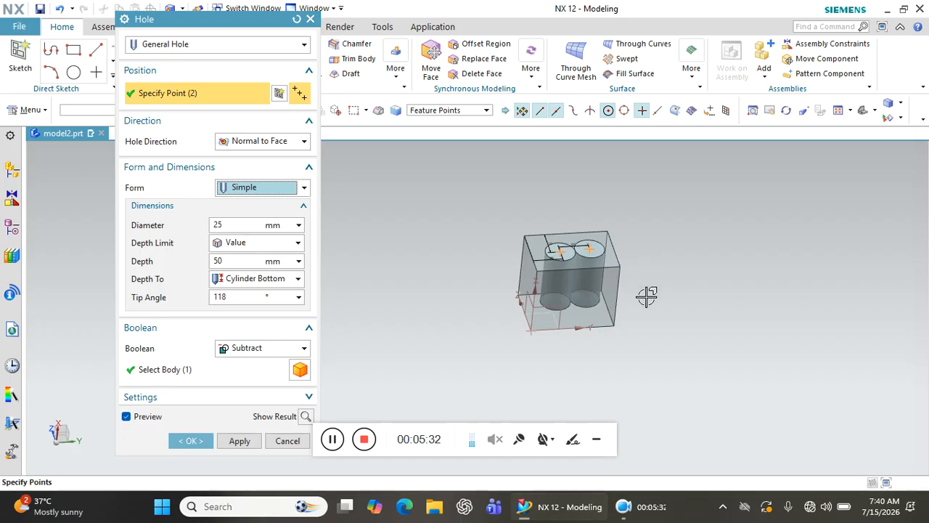
click(237, 226)
click(227, 260)
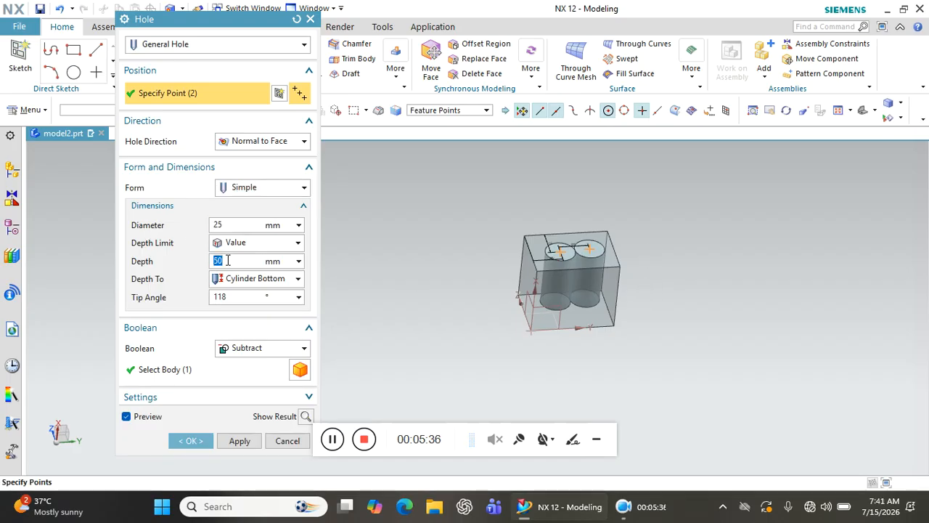
Step: Try Through Body as the depth limit of the simple holes and restore it to Value
click(245, 244)
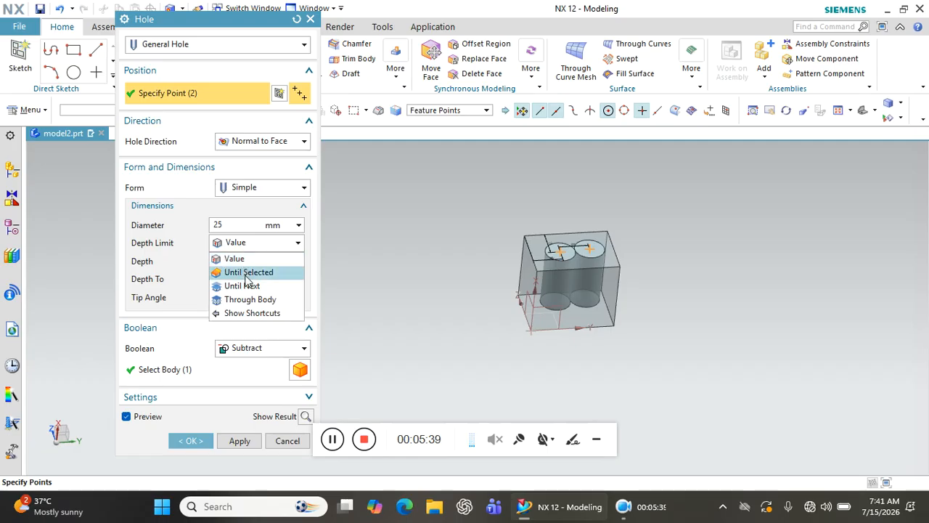
click(250, 299)
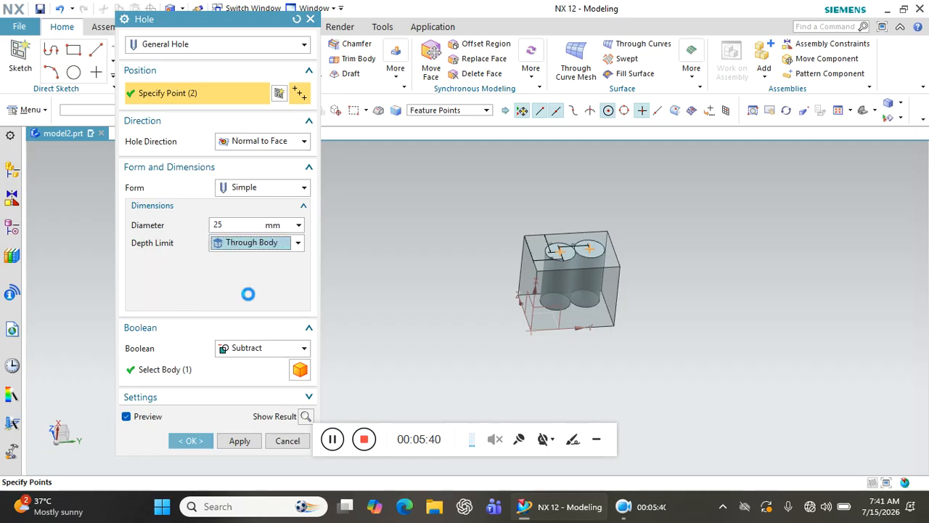
click(254, 246)
click(250, 259)
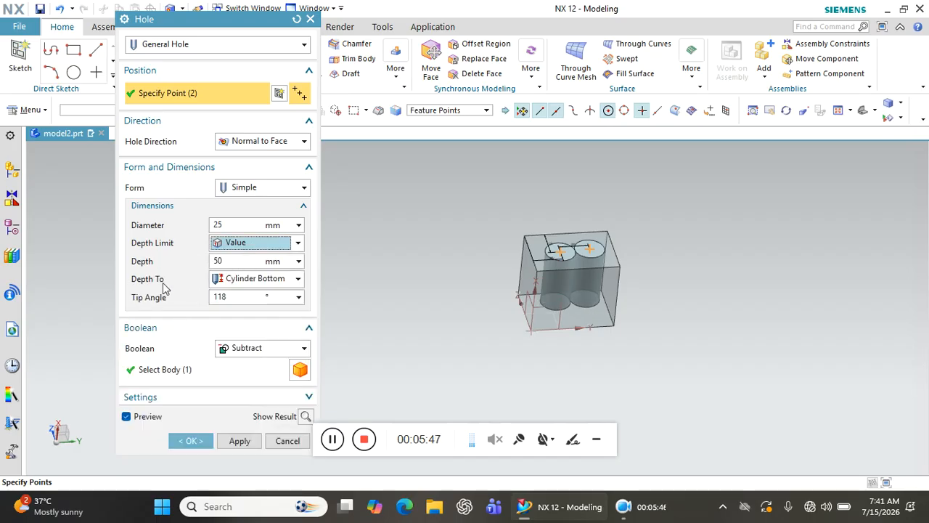
Step: Try measuring the hole depth to the Cone Tip and switch it back to Cylinder Bottom
click(236, 283)
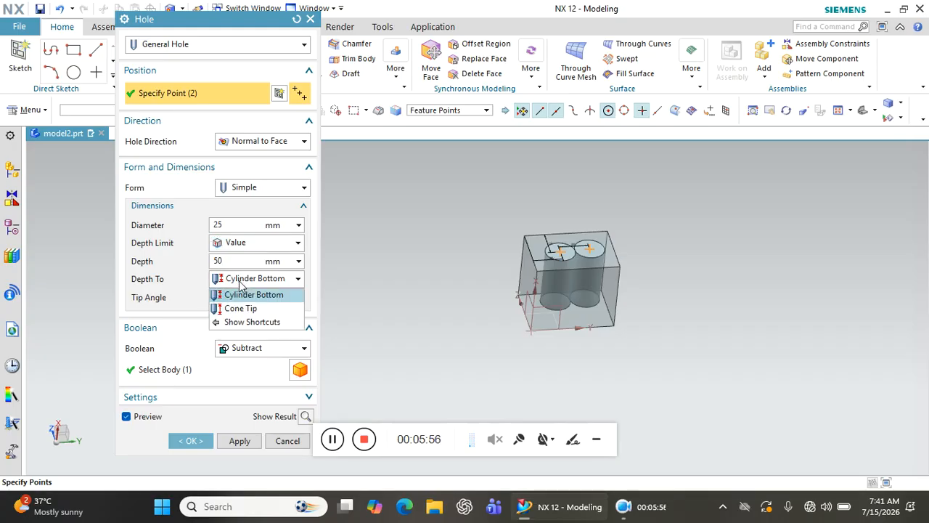
click(236, 310)
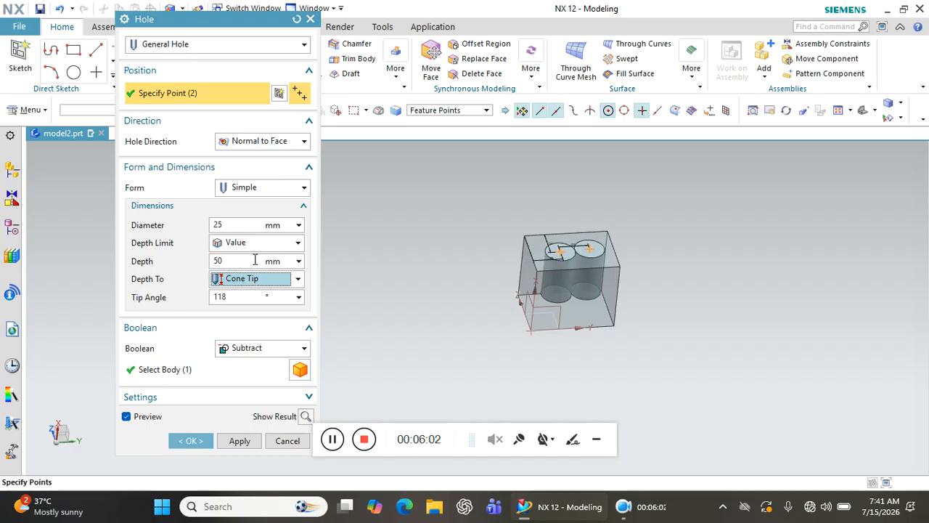
click(251, 280)
click(241, 294)
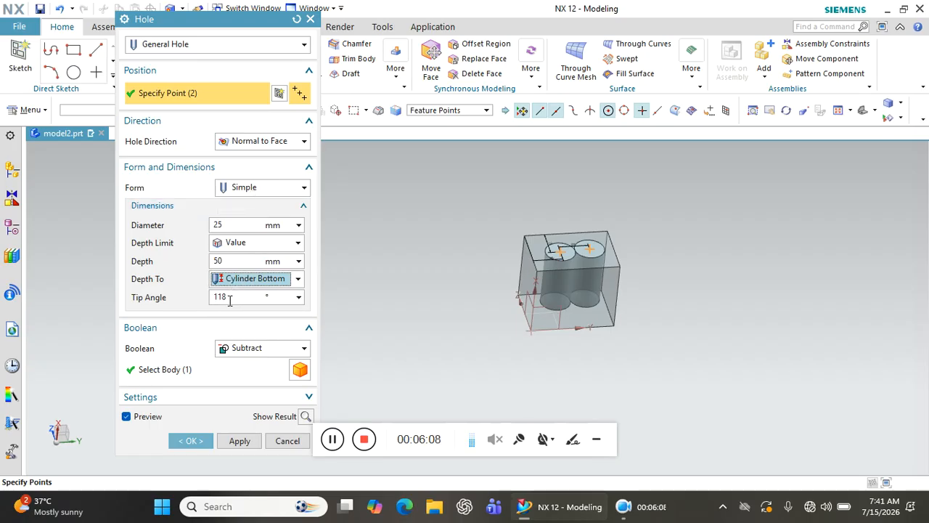
Step: Try a 100° tip angle on the simple holes, viewing their conical bottoms from the side, and restore it to 118°
click(229, 300)
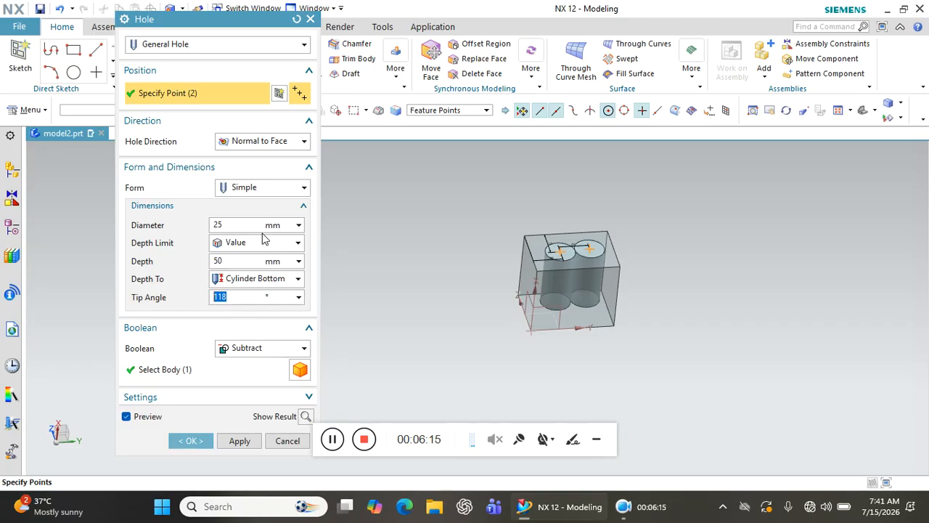
click(265, 189)
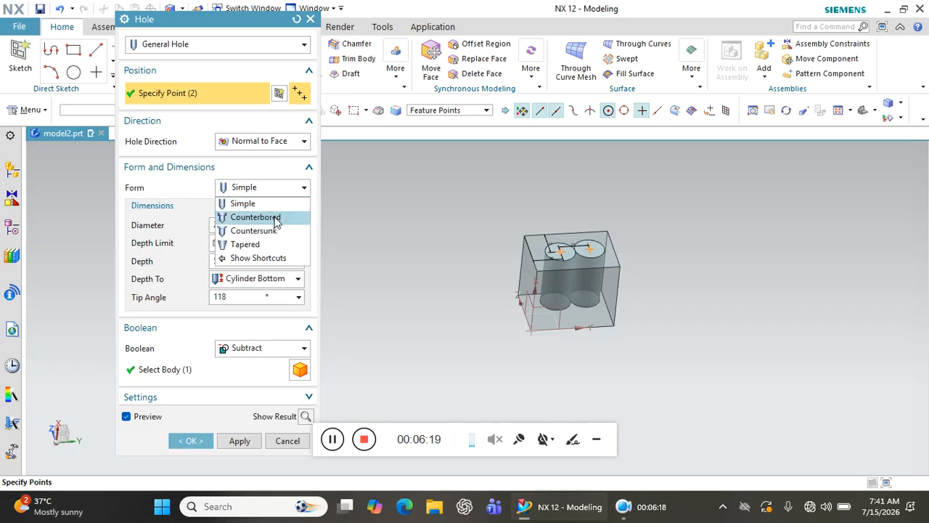
click(282, 193)
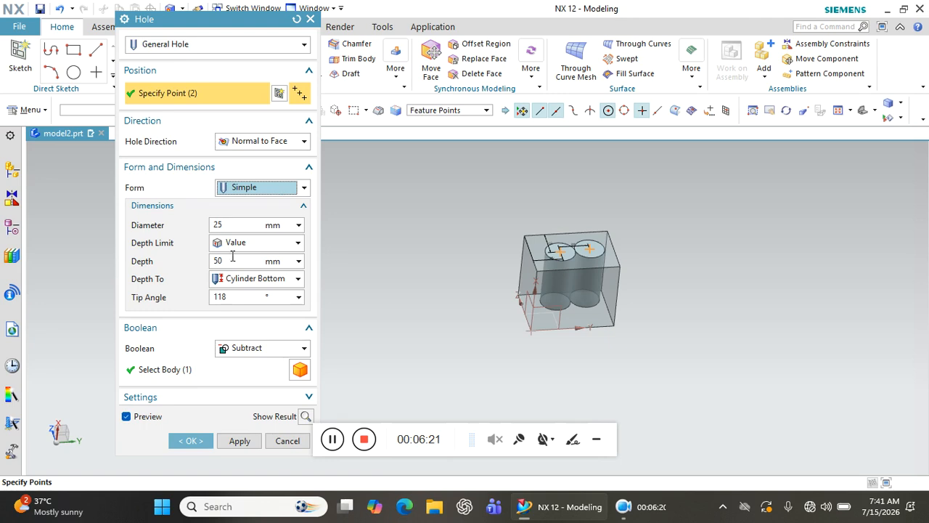
click(231, 297)
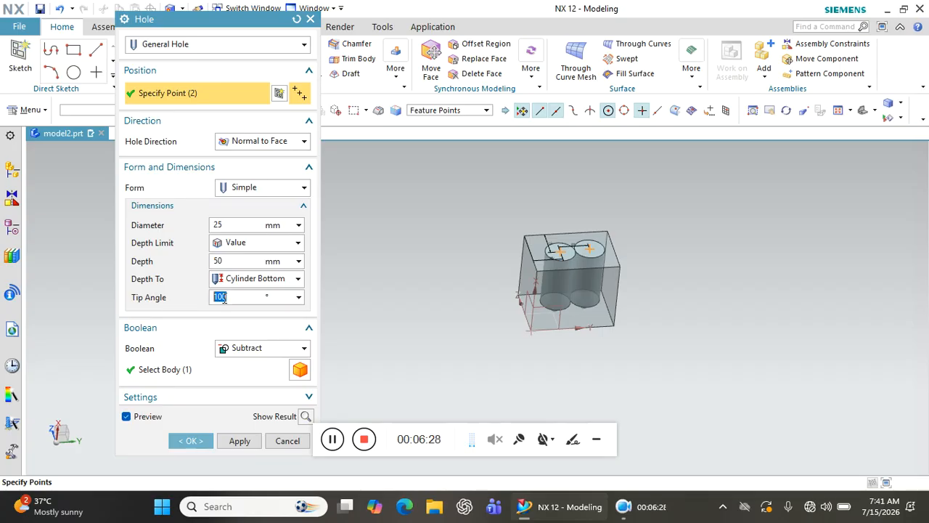
middle_drag(583, 359, 559, 314)
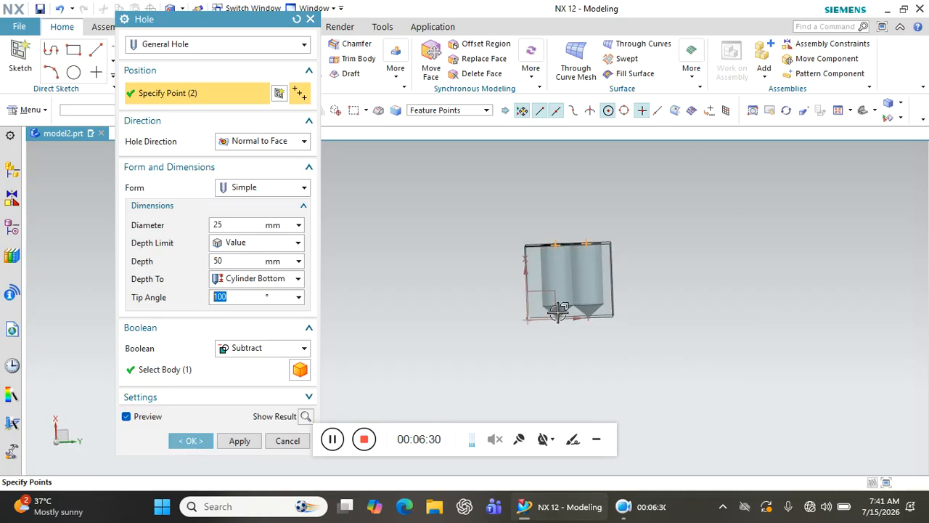
scroll(559, 314, up, 4)
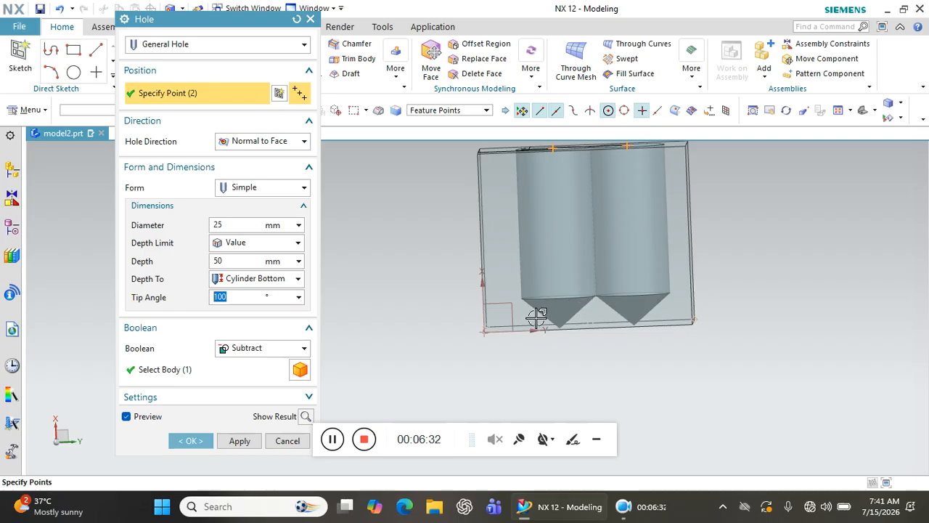
text(118)
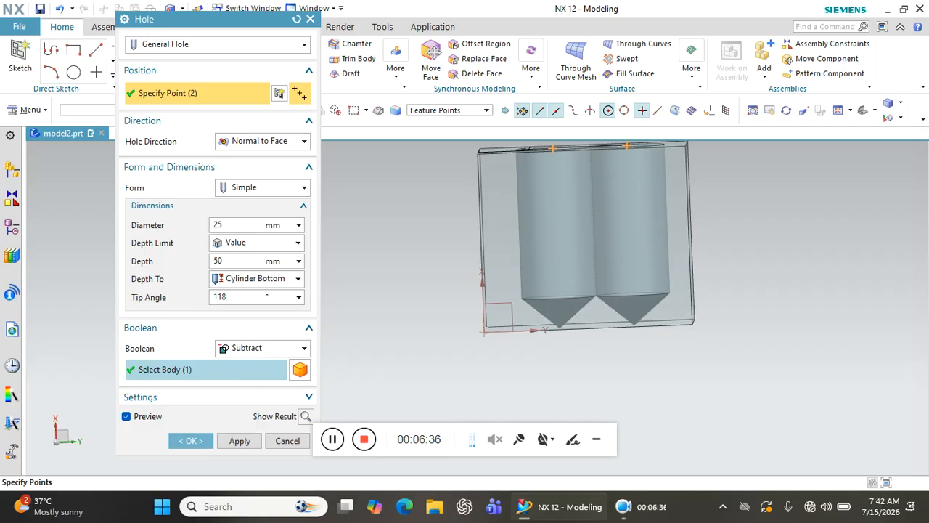
key(Return)
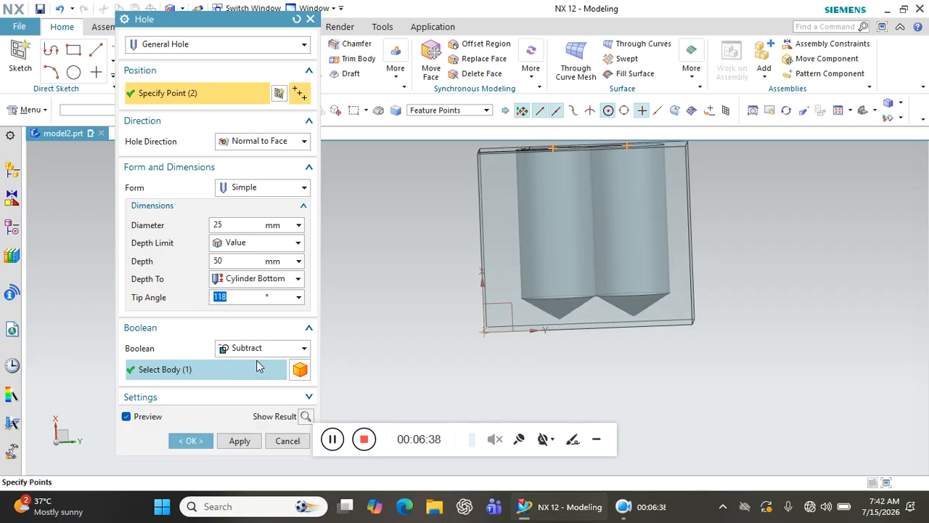
Step: Change the hole form to Counterbored and set the counterbore diameter to 20 mm
click(259, 189)
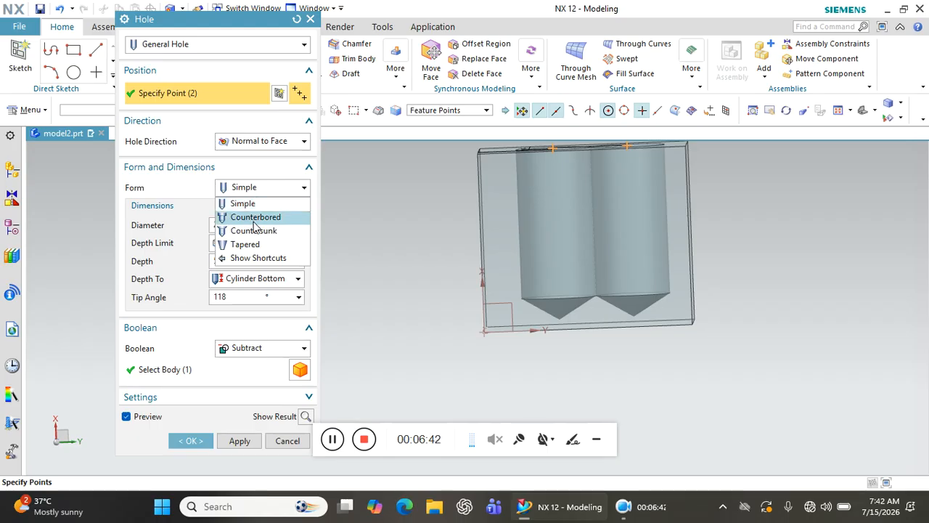
click(254, 218)
middle_drag(598, 216, 589, 260)
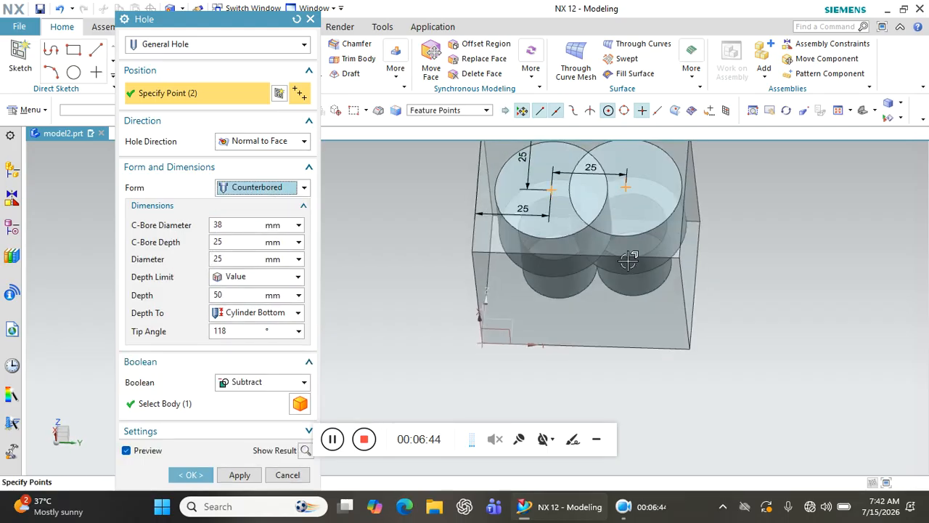
click(238, 228)
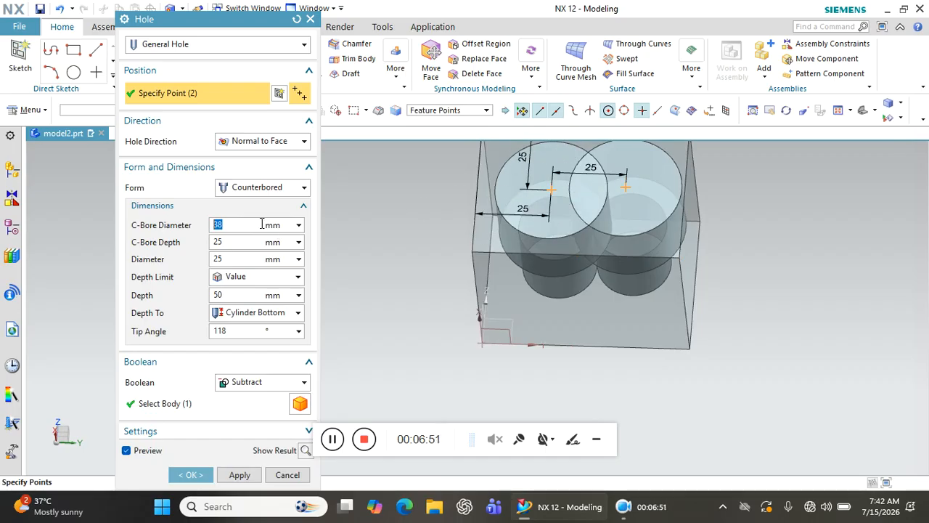
text(20)
key(Return)
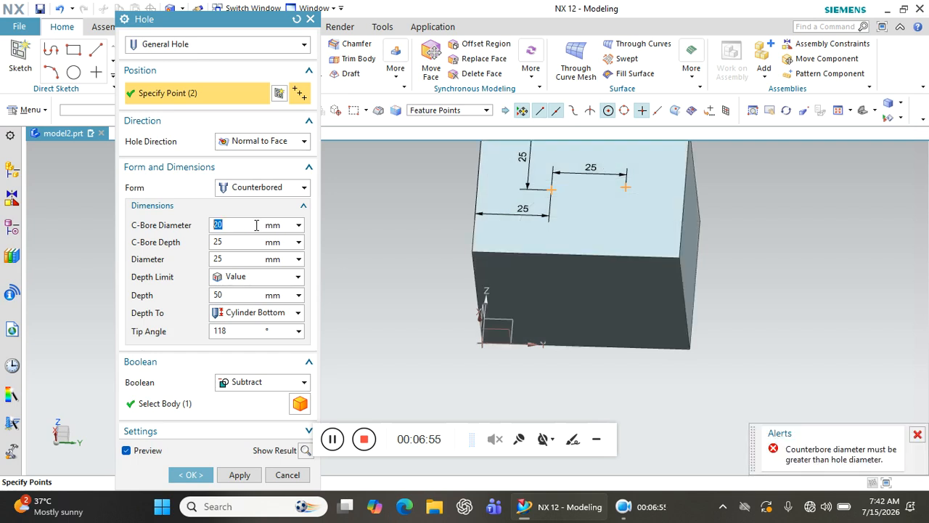
Step: Set the counterbore depth to 10 mm and the hole diameter to 15 mm, and inspect the counterbored preview from the side
click(232, 243)
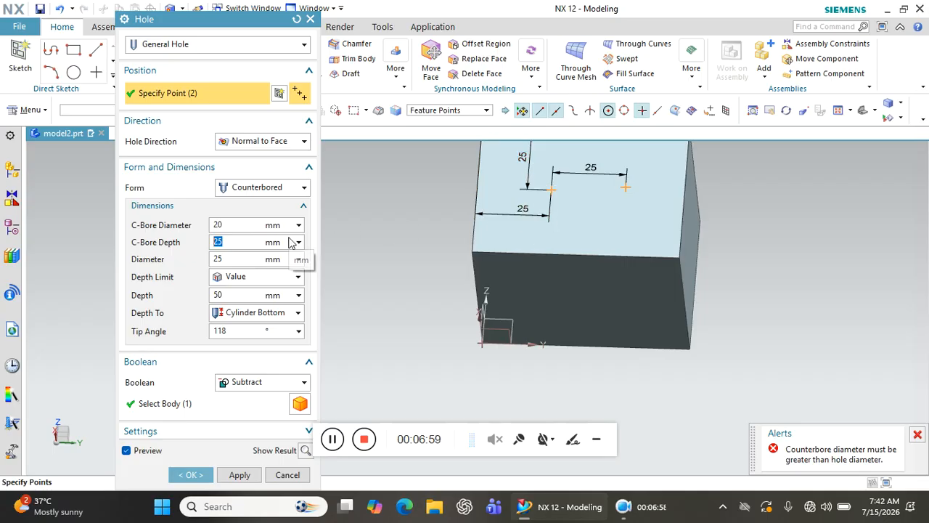
text(10)
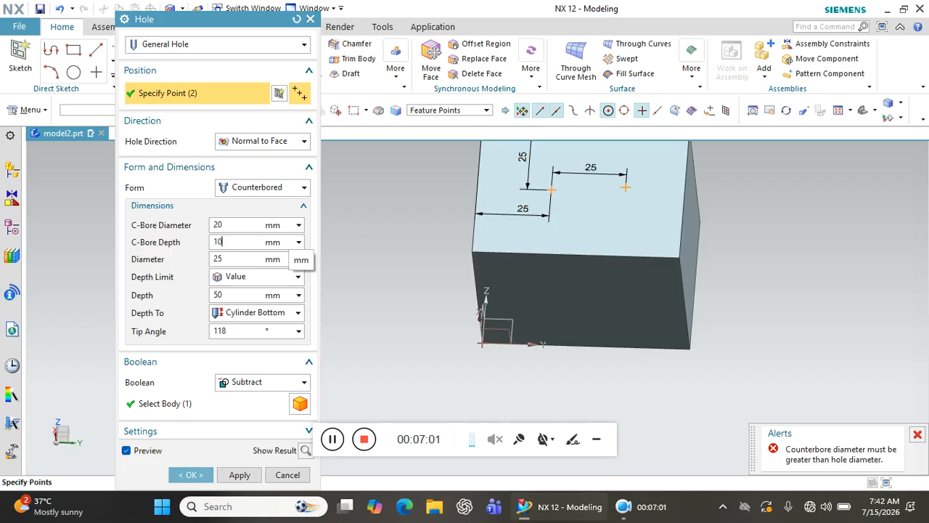
key(Return)
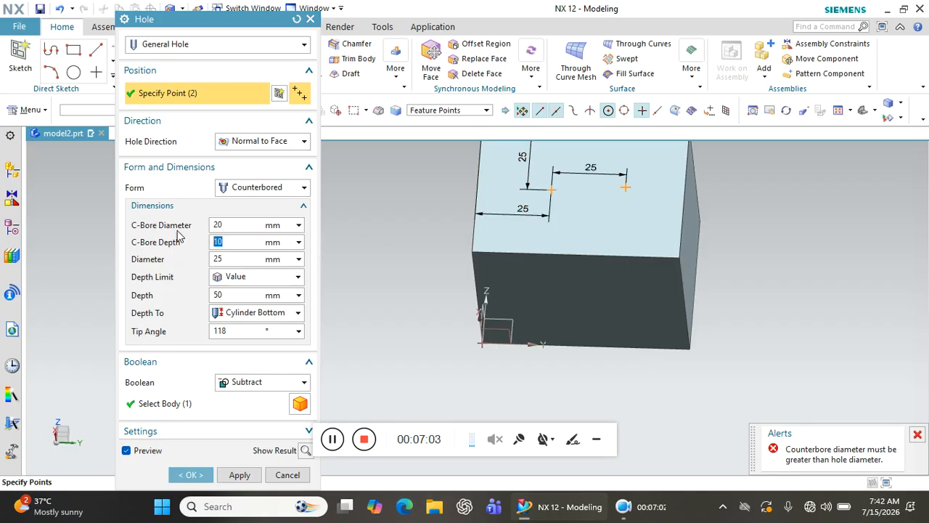
click(242, 259)
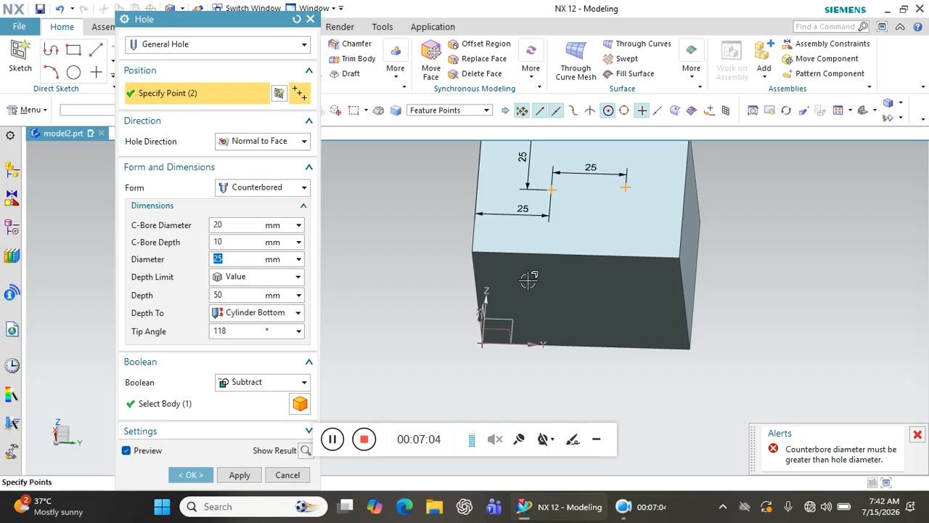
text(15)
key(Return)
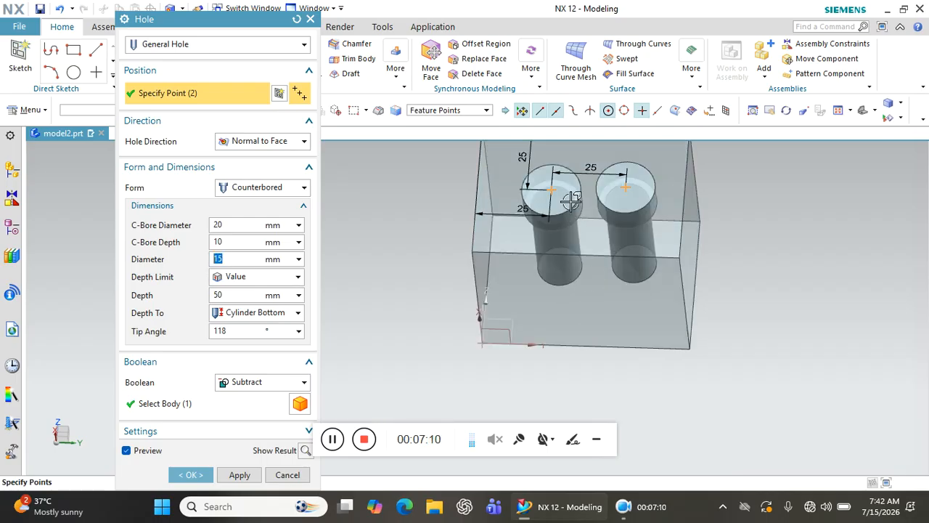
middle_drag(582, 271, 581, 235)
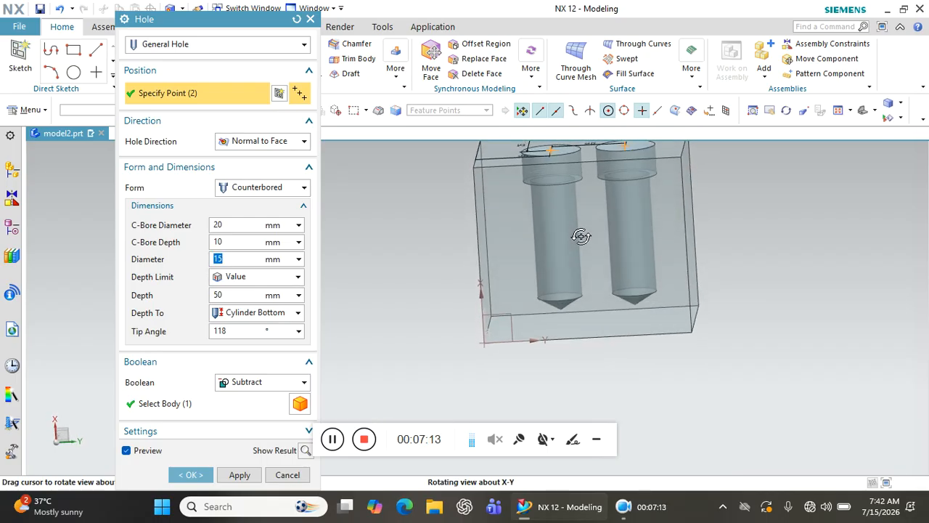
click(239, 296)
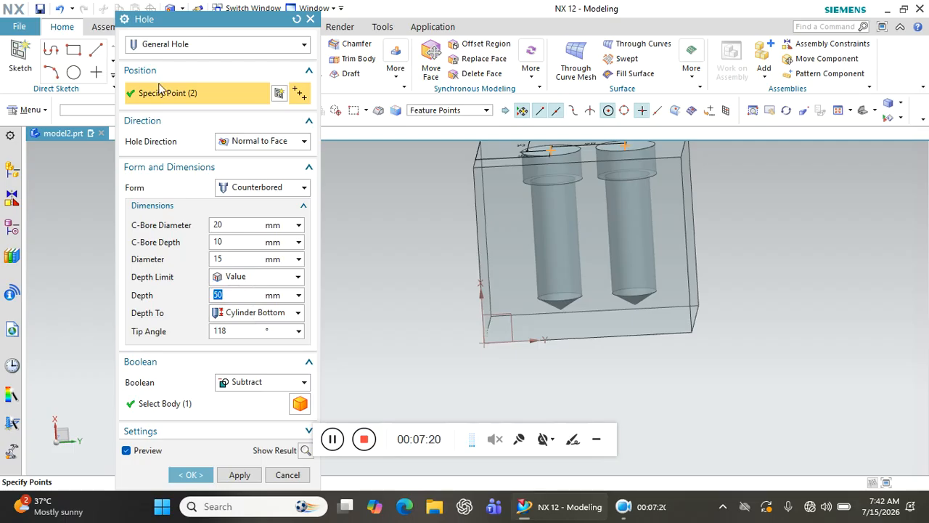
Step: Change the hole form to Countersunk and step through its countersink diameter, angle, hole diameter and depth values
click(268, 188)
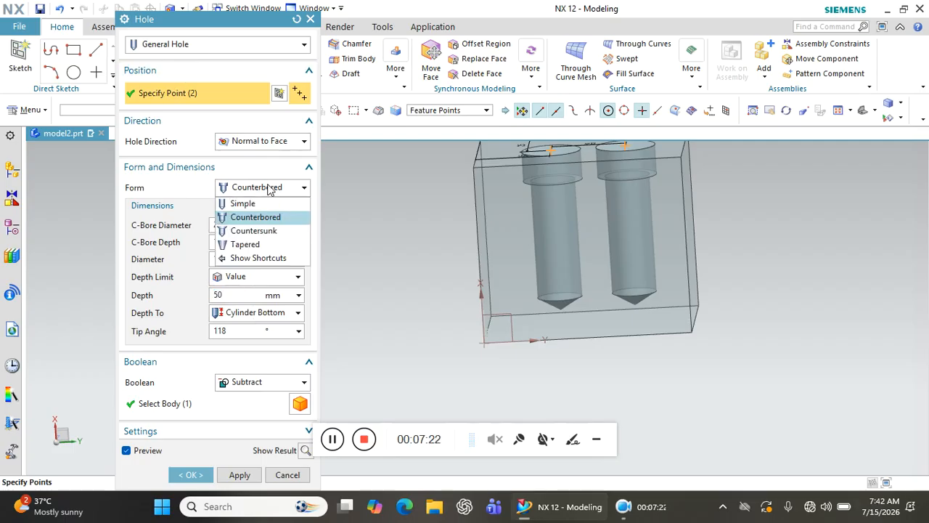
click(259, 231)
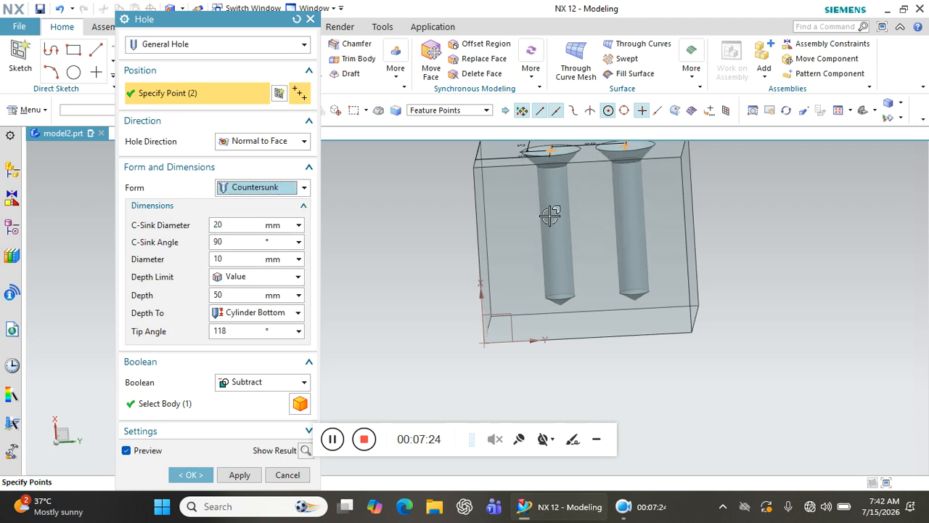
click(230, 226)
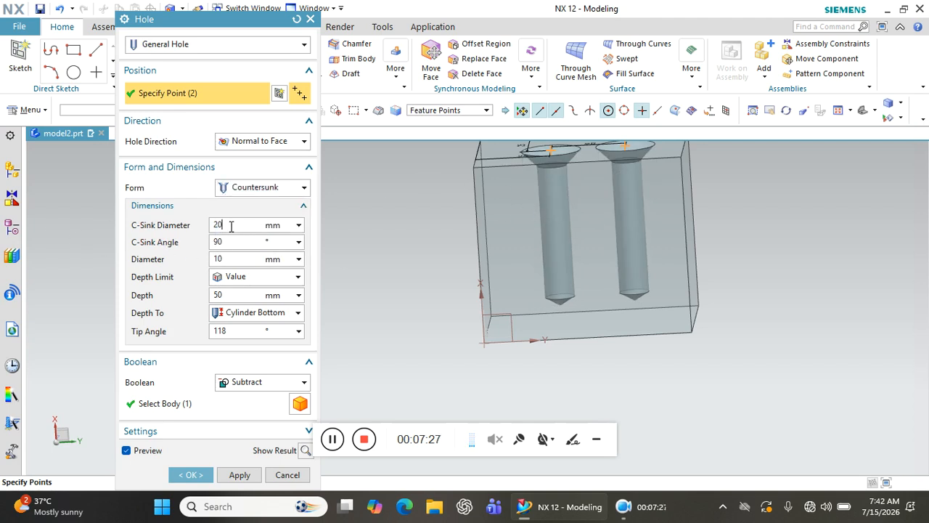
key(Tab)
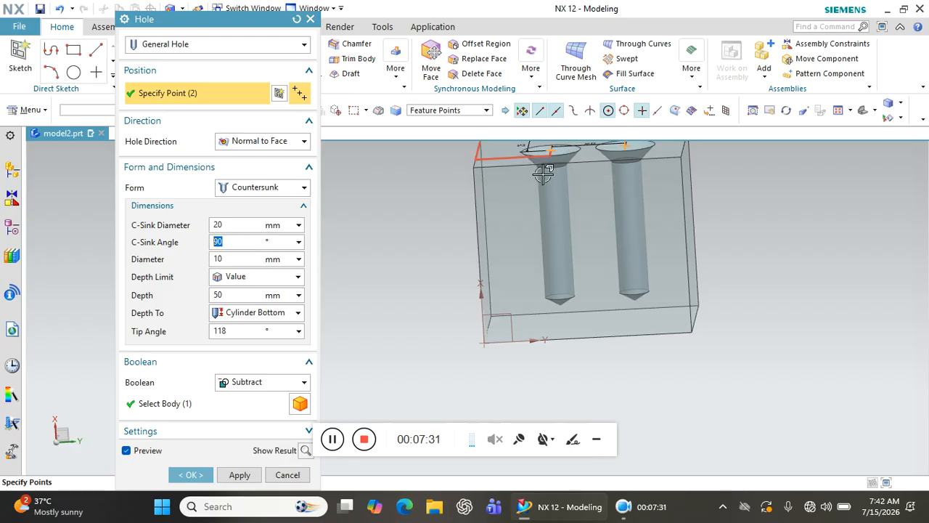
key(Tab)
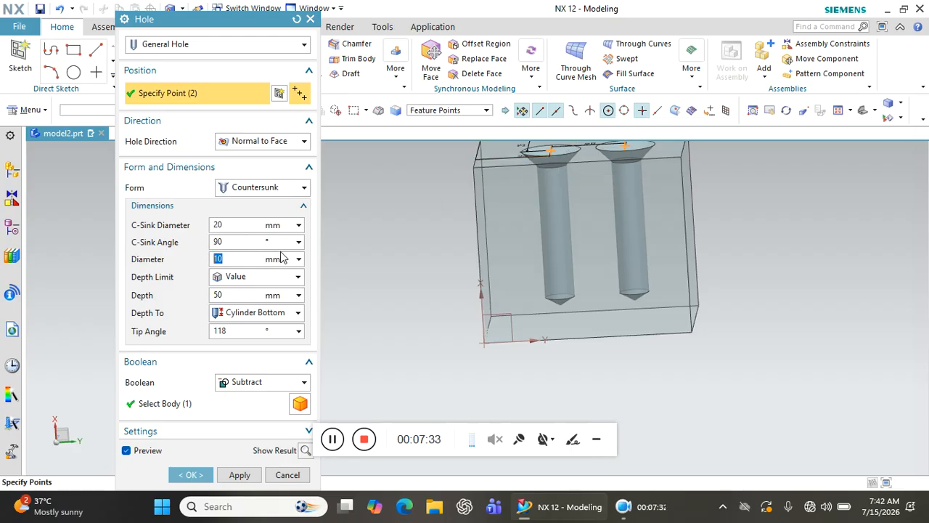
click(251, 296)
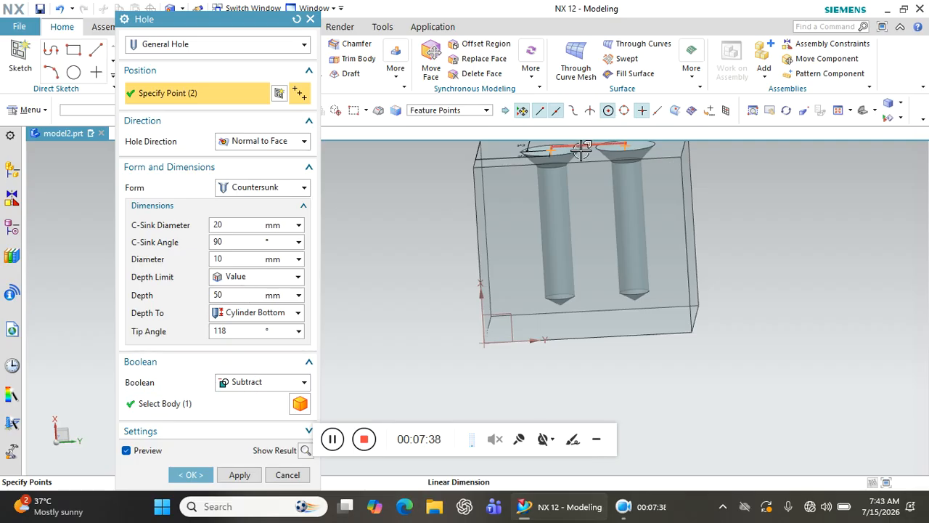
Step: Set the countersink angle to 60° and inspect the preview of both countersunk holes
scroll(552, 181, down, 3)
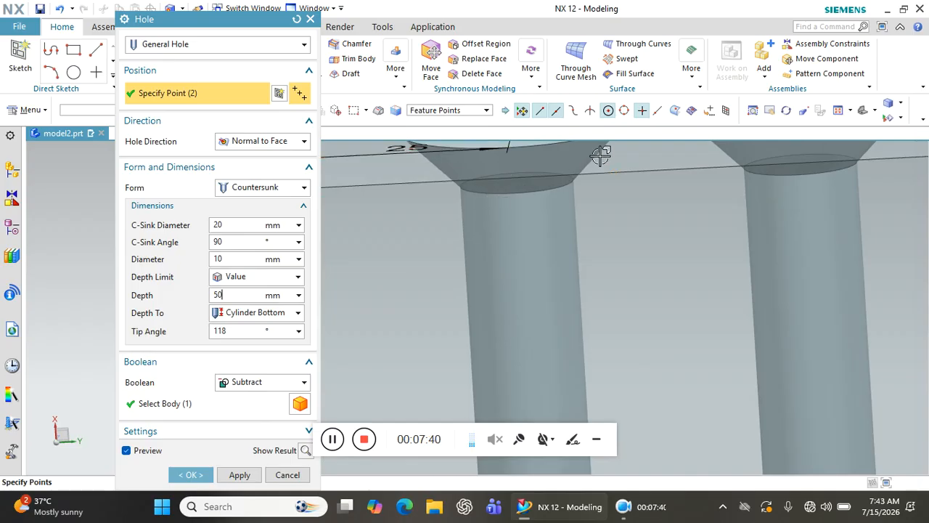
double_click(249, 243)
text(6)
key(Return)
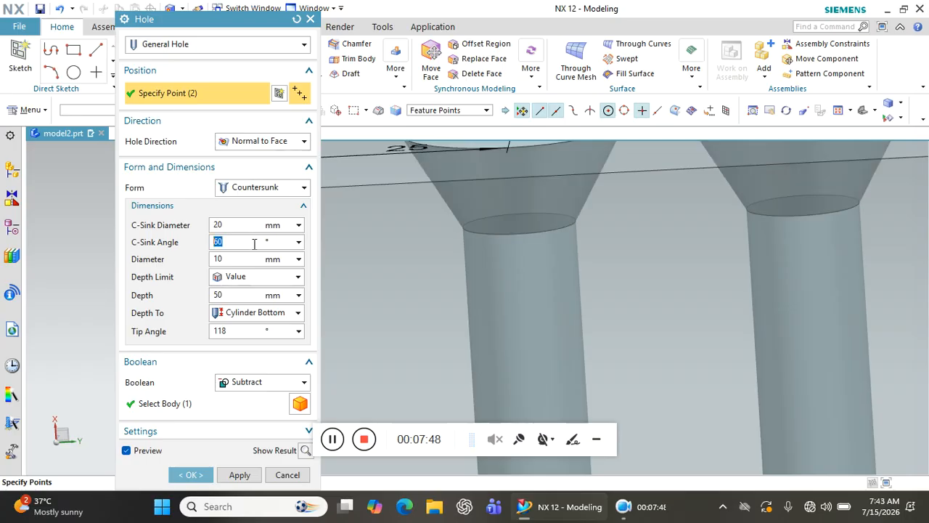
scroll(369, 268, up, 5)
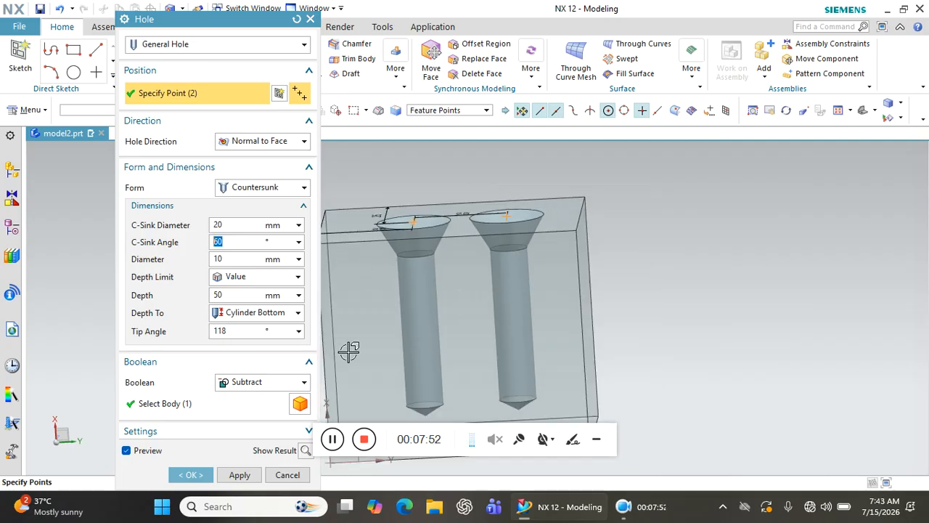
Step: Change the hole form to Tapered and choose Subtract as the Boolean operation
click(254, 189)
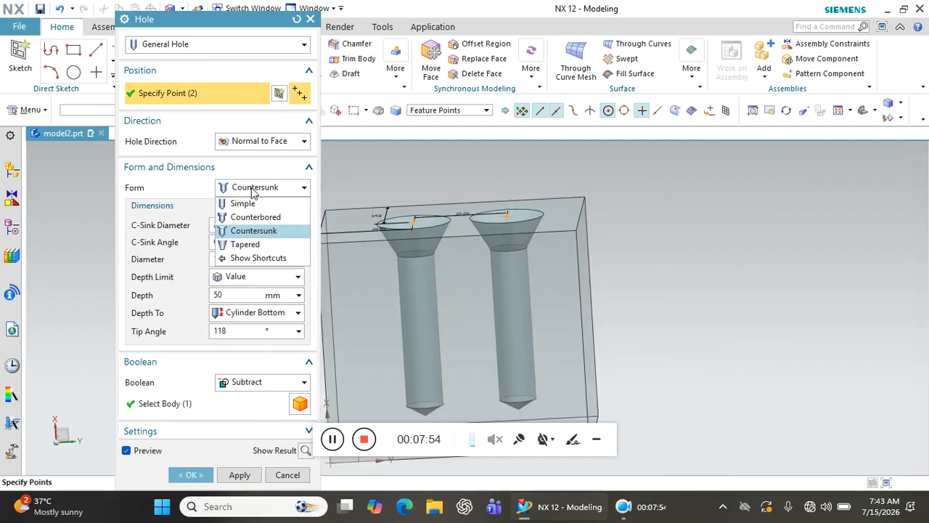
click(246, 247)
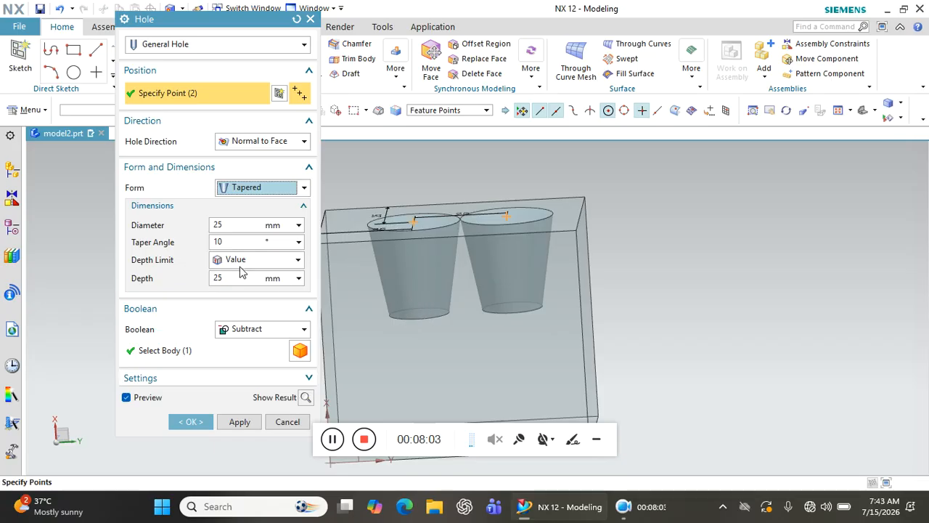
click(264, 333)
click(251, 359)
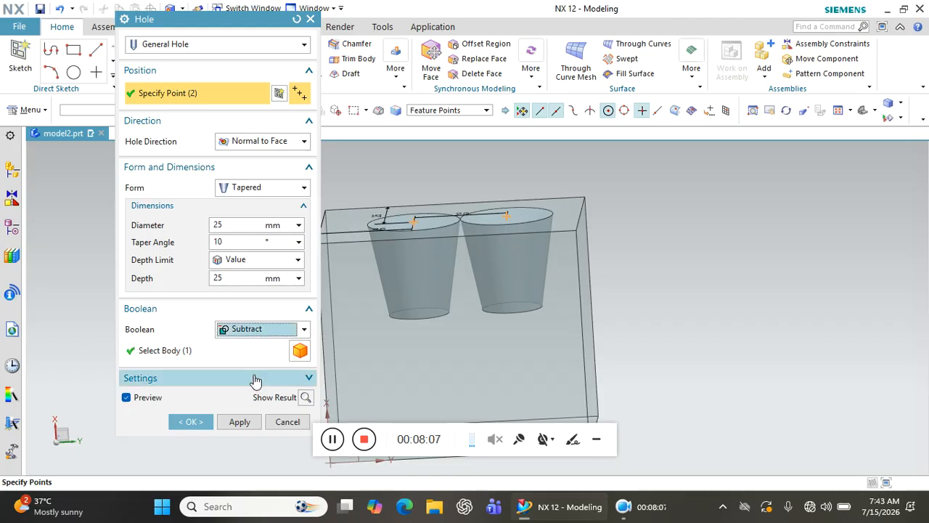
Step: Show the result of the tapered holes in the block, view it from above, and return to the preview
click(305, 396)
middle_drag(490, 291, 485, 332)
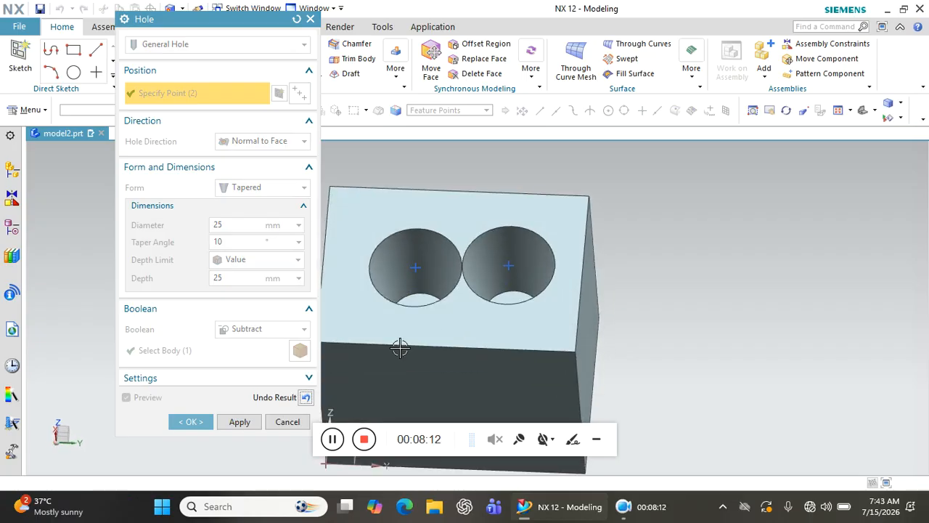
click(305, 397)
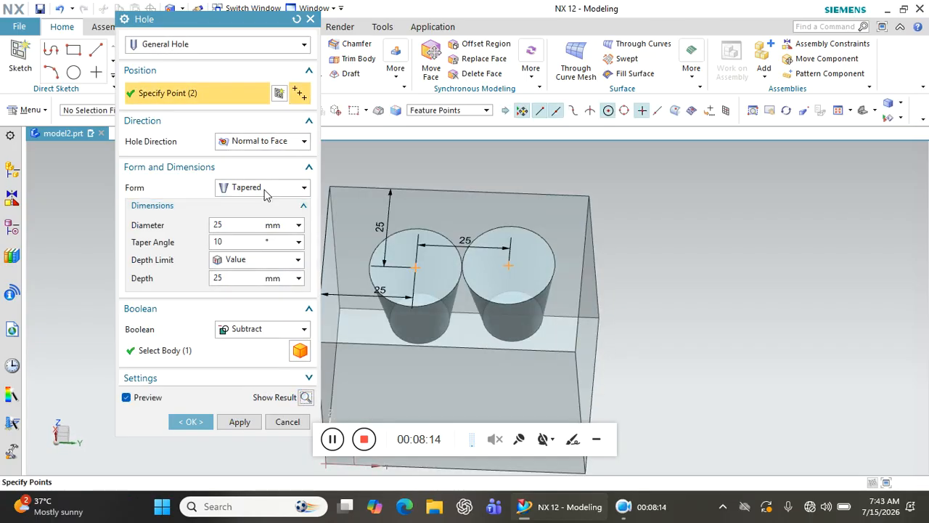
Step: Change the hole type to Drill Size Hole and choose drill size 6.2
click(203, 44)
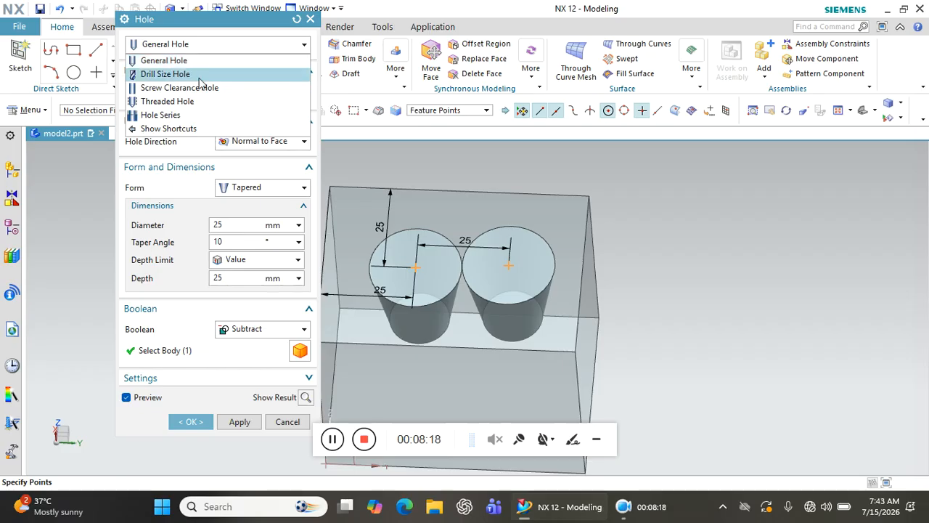
click(201, 76)
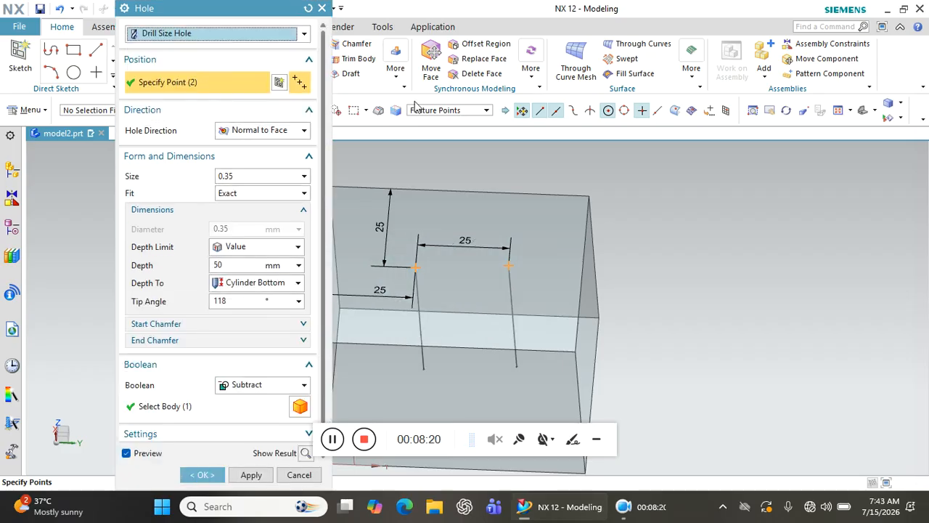
click(243, 179)
scroll(246, 323, down, 2)
scroll(246, 328, down, 18)
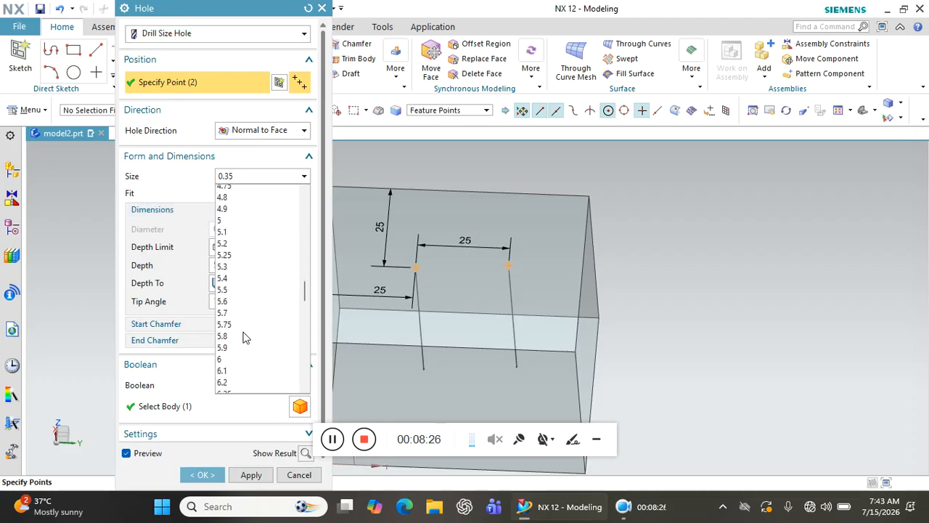
click(230, 353)
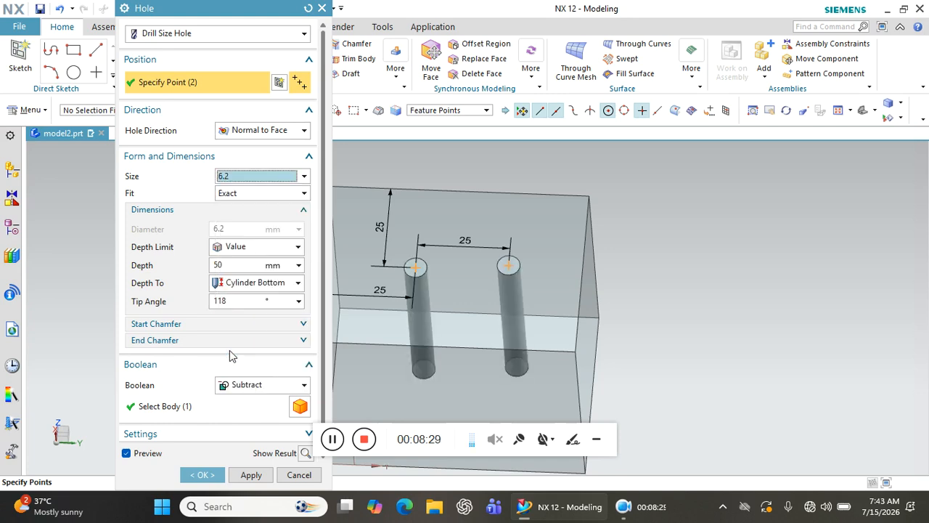
Step: Set the drill hole fit to Custom with a 10 mm diameter, and choose drill size 7
click(233, 195)
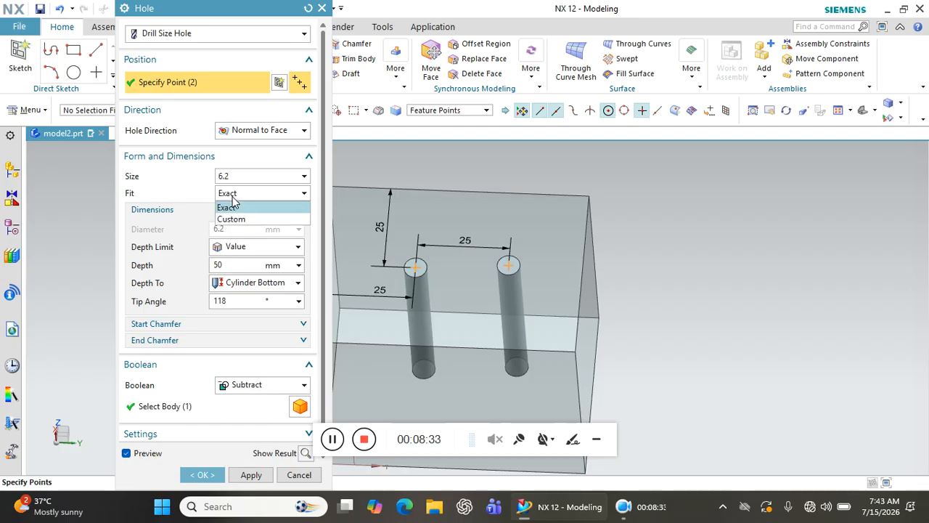
click(231, 219)
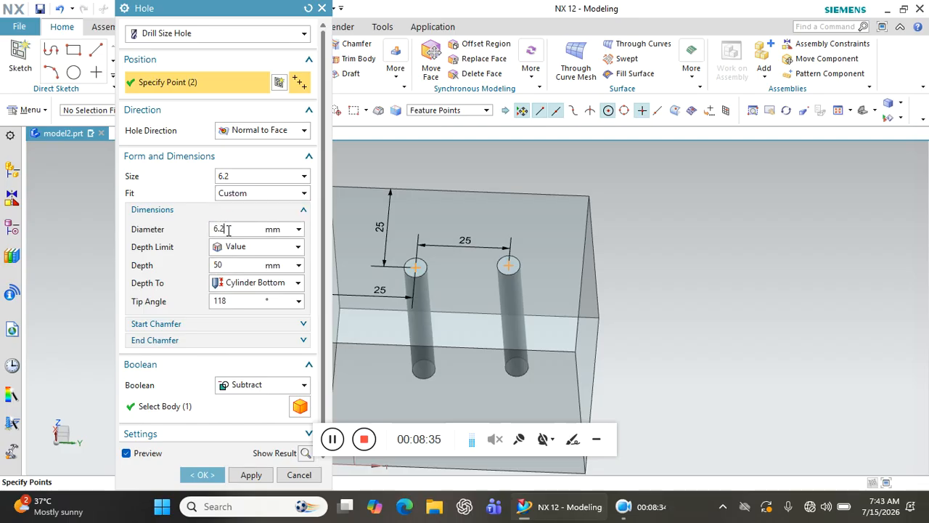
text(10)
key(Return)
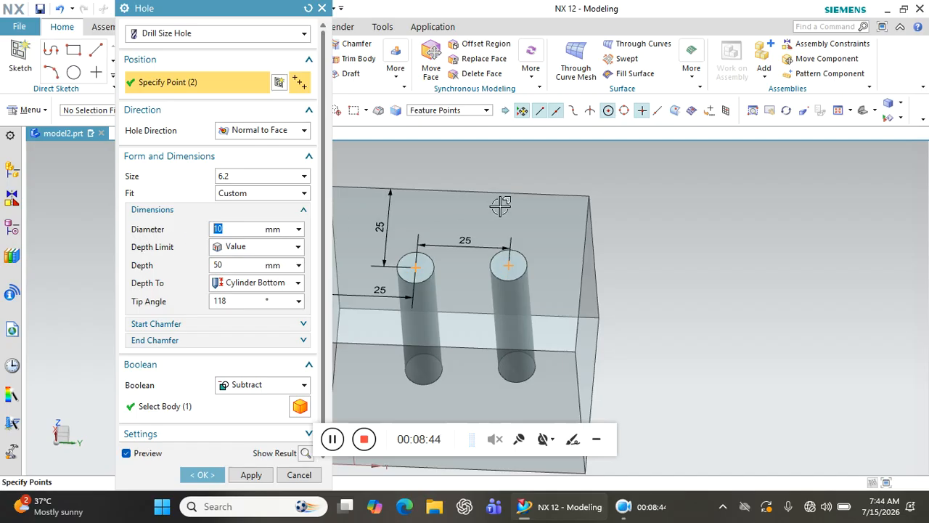
click(230, 181)
click(235, 307)
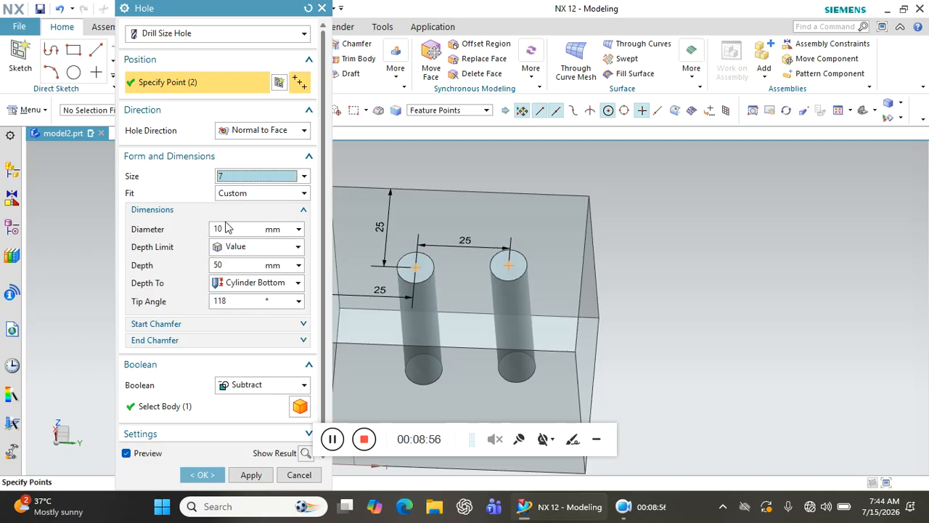
Step: Change the hole type to Screw Clearance Hole with the Simple form and screw size M12
click(222, 34)
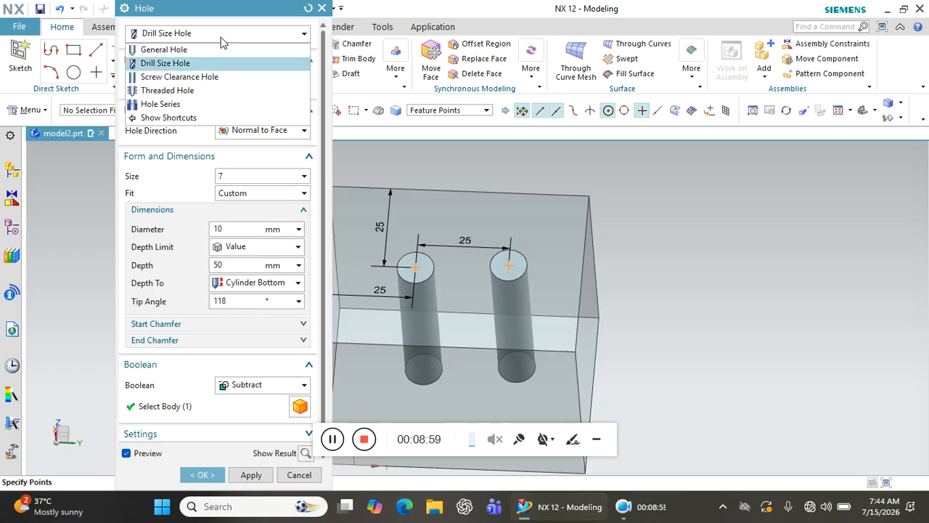
click(194, 77)
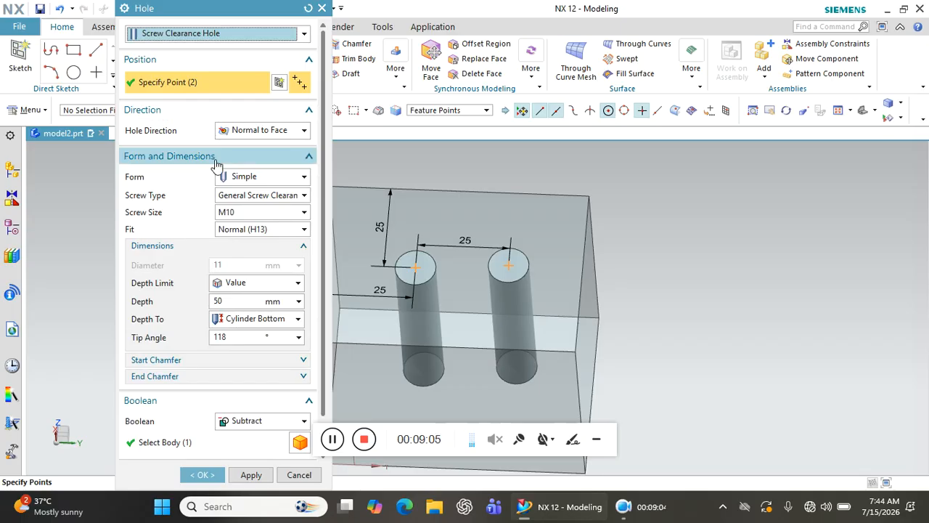
click(240, 179)
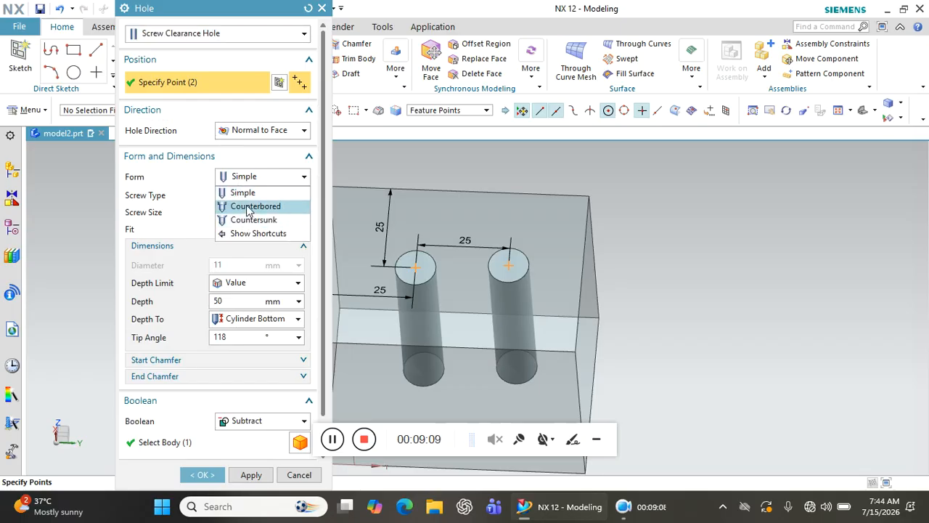
click(247, 193)
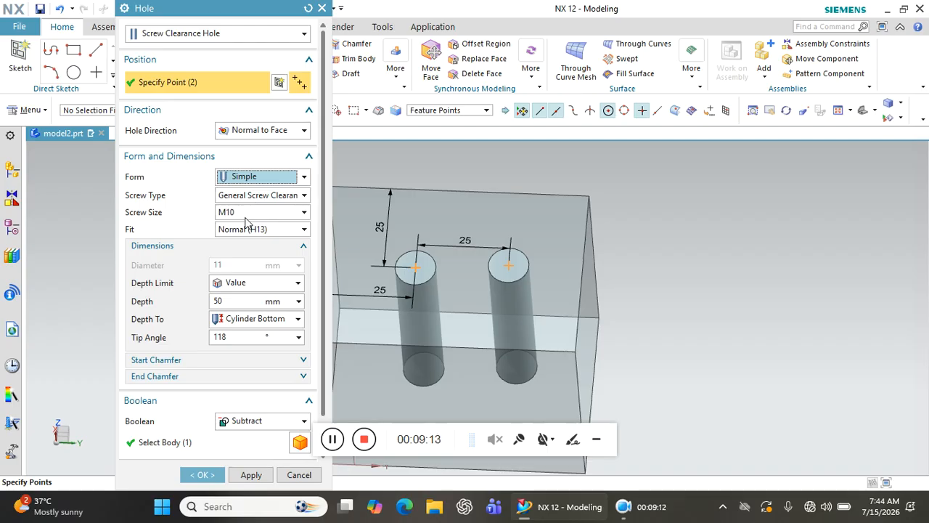
click(247, 215)
click(239, 238)
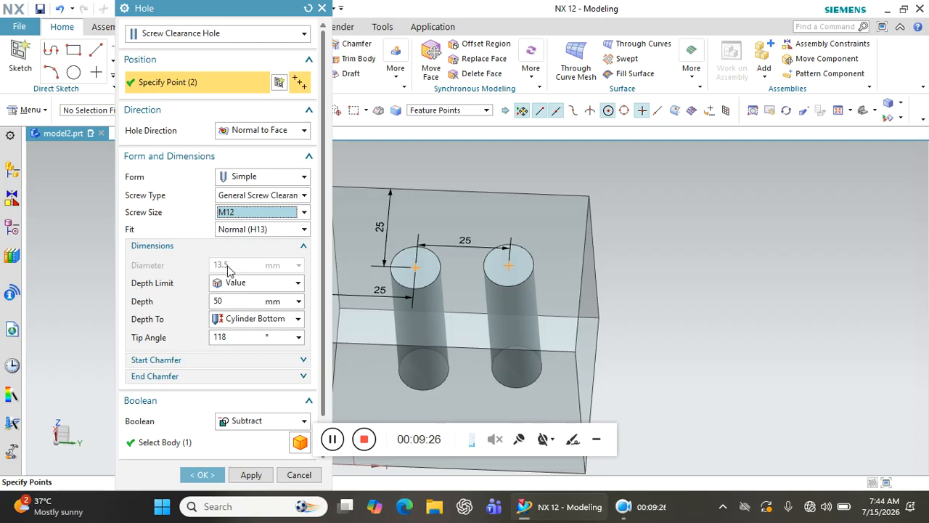
Step: Try the Close (H12), Normal (H13) and Loose (H14) fits on the M12 screw clearance holes
click(243, 230)
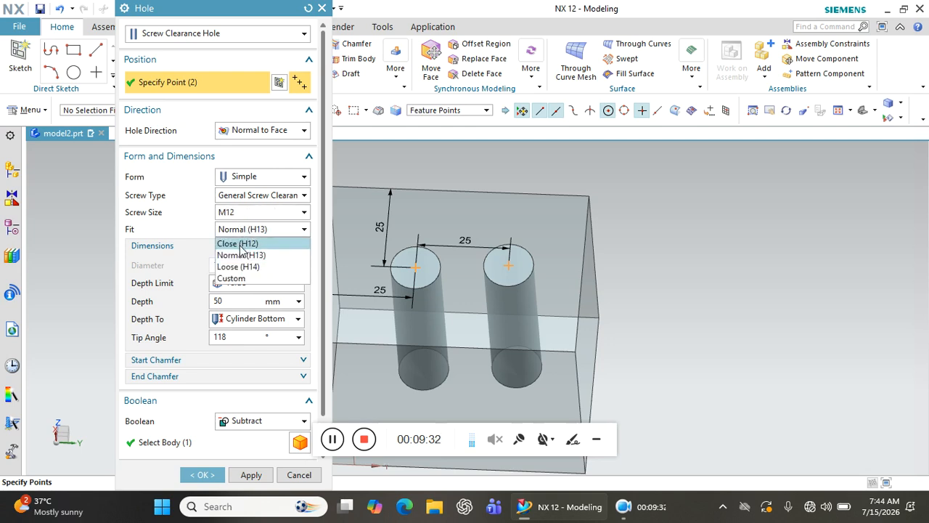
click(242, 250)
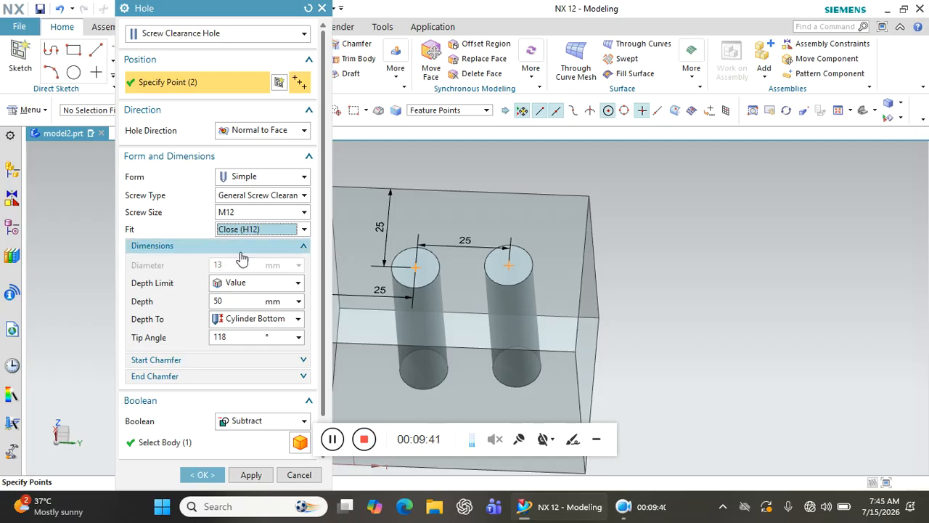
click(252, 231)
click(242, 257)
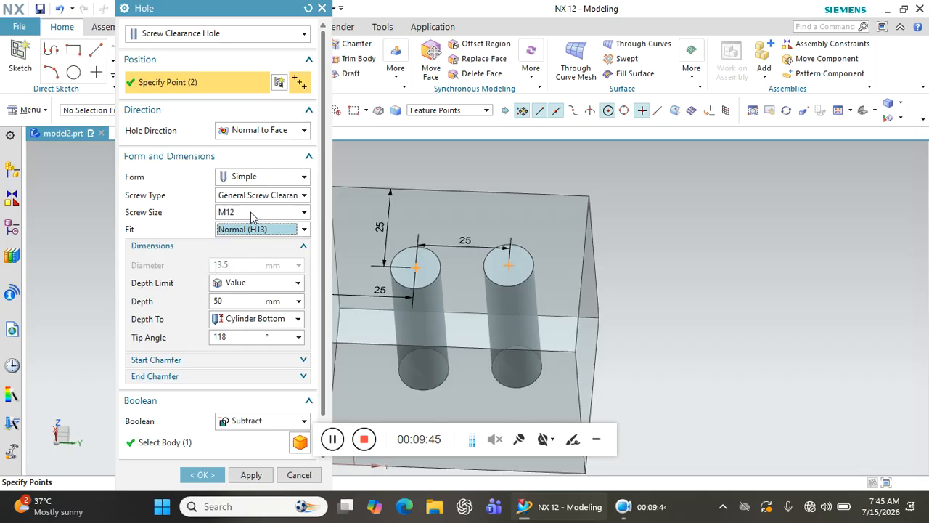
click(250, 231)
click(236, 267)
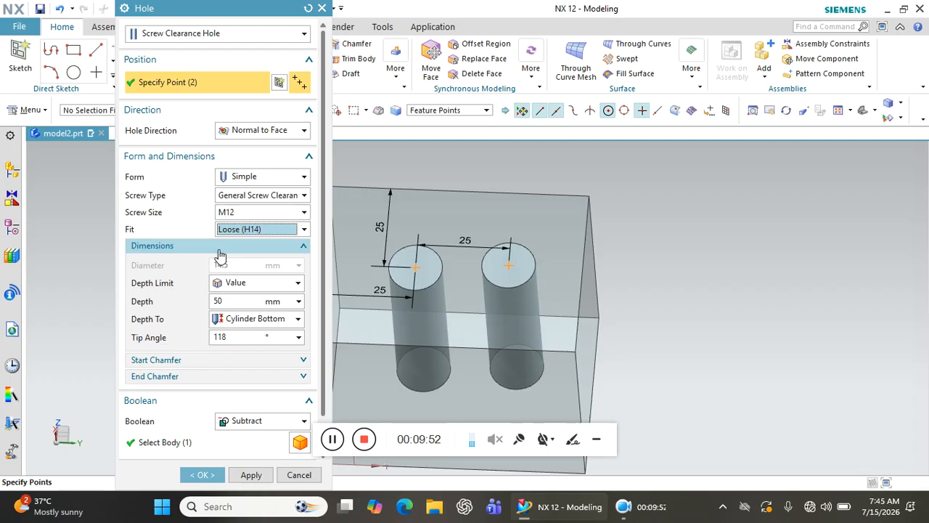
Step: Set the fit of the M12 screw clearance holes to Custom with a 12 mm diameter
click(250, 211)
click(251, 211)
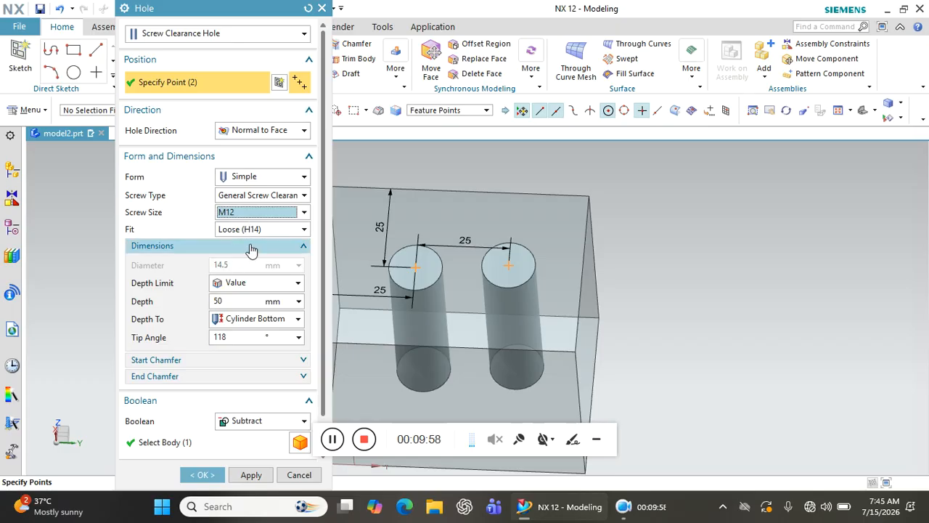
click(278, 230)
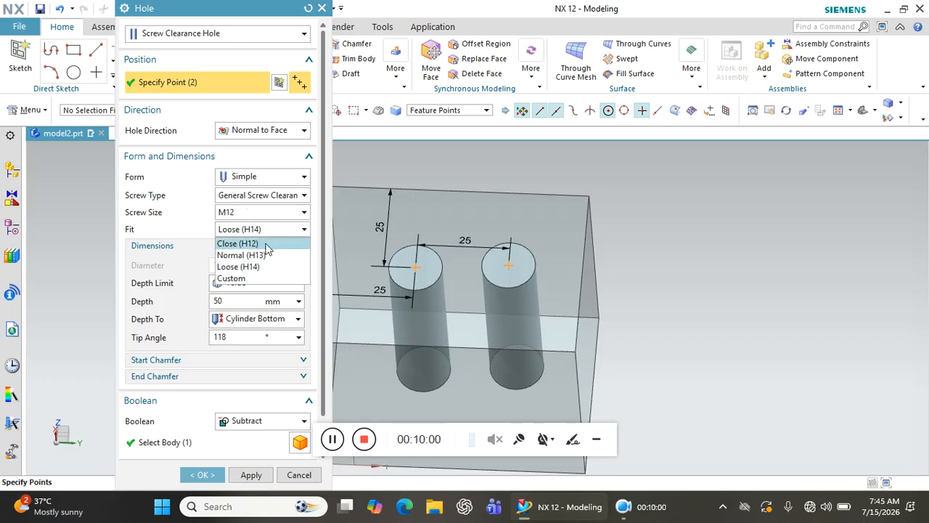
click(242, 279)
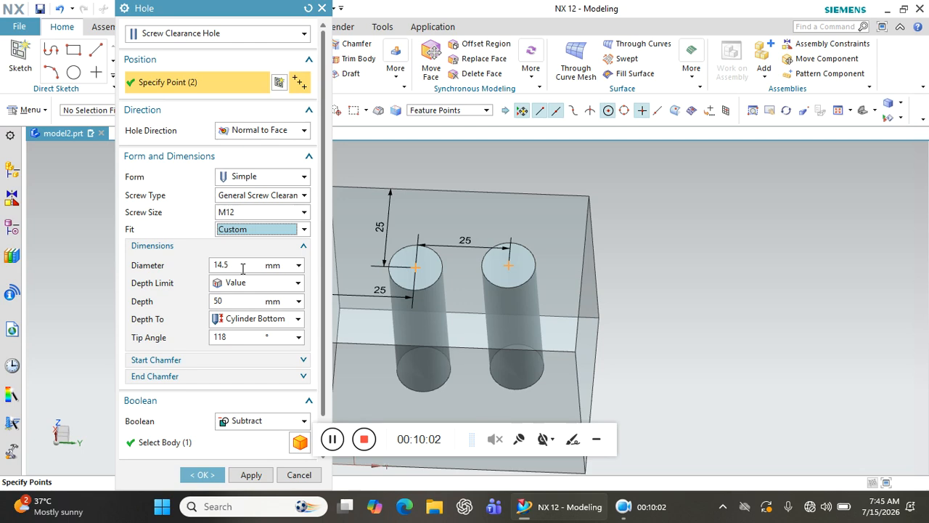
click(243, 265)
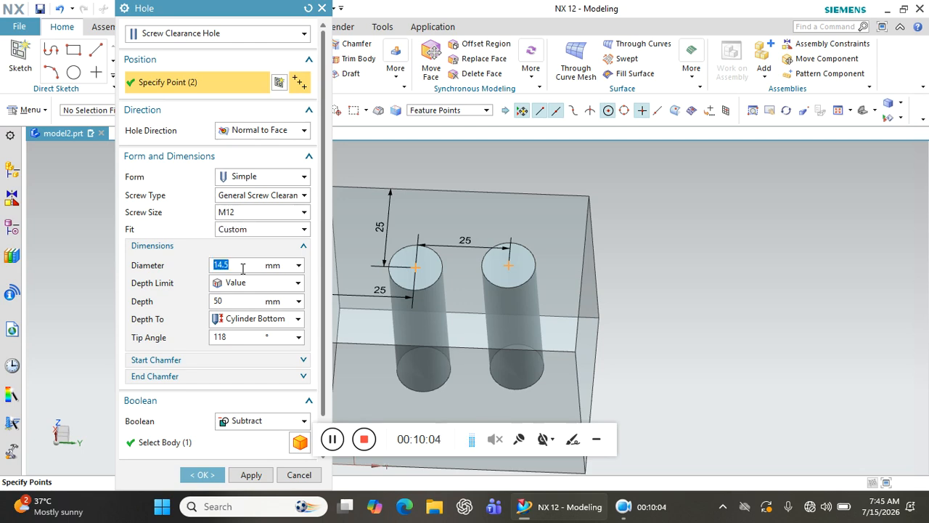
text(12)
key(Return)
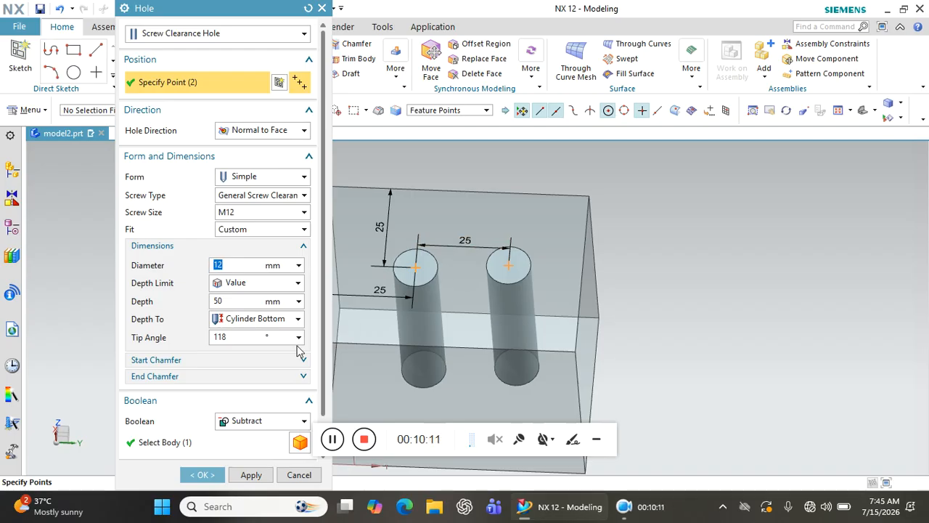
click(262, 202)
click(262, 207)
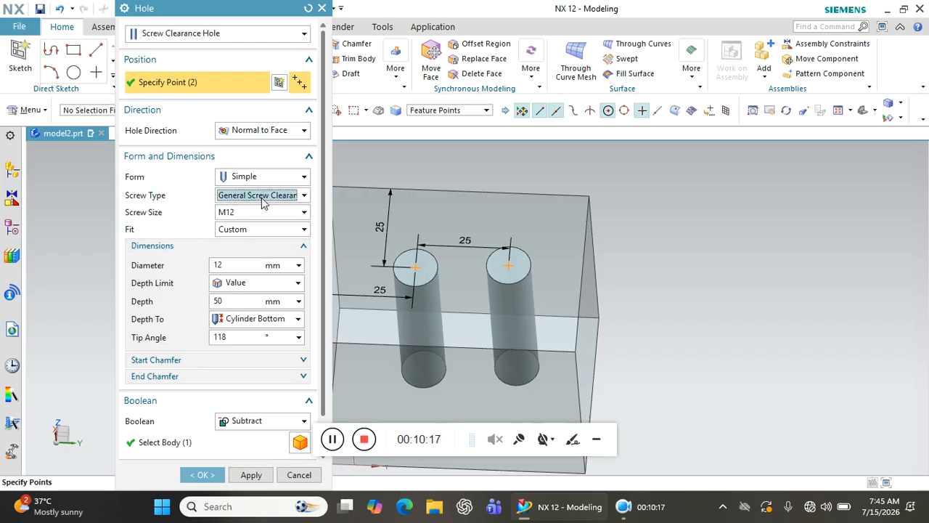
Step: Change the hole type to Threaded Hole and choose the M12 x 1.75 thread size
click(237, 36)
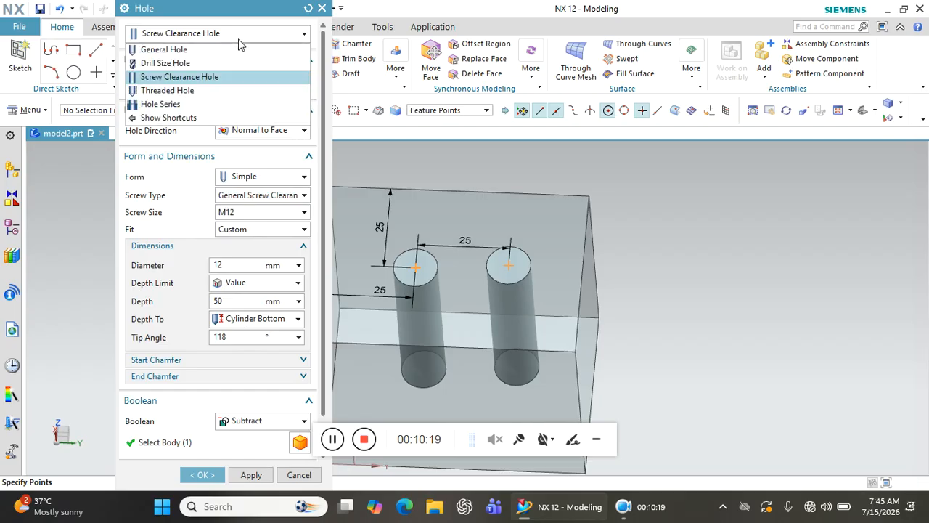
click(209, 93)
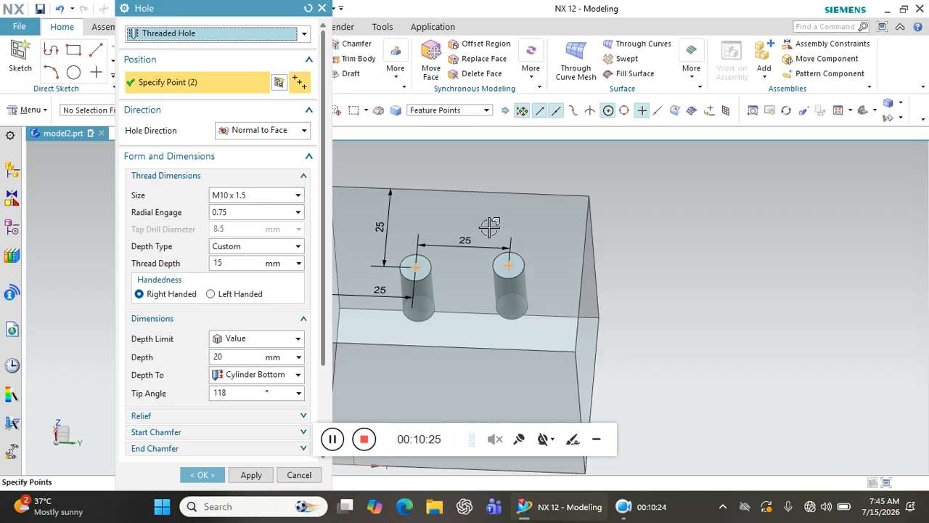
middle_drag(491, 287, 497, 255)
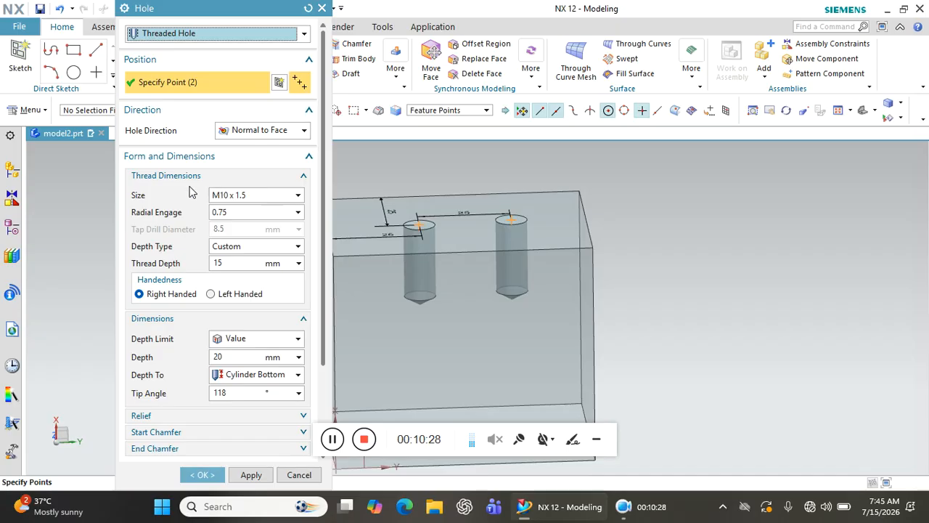
click(255, 196)
click(244, 220)
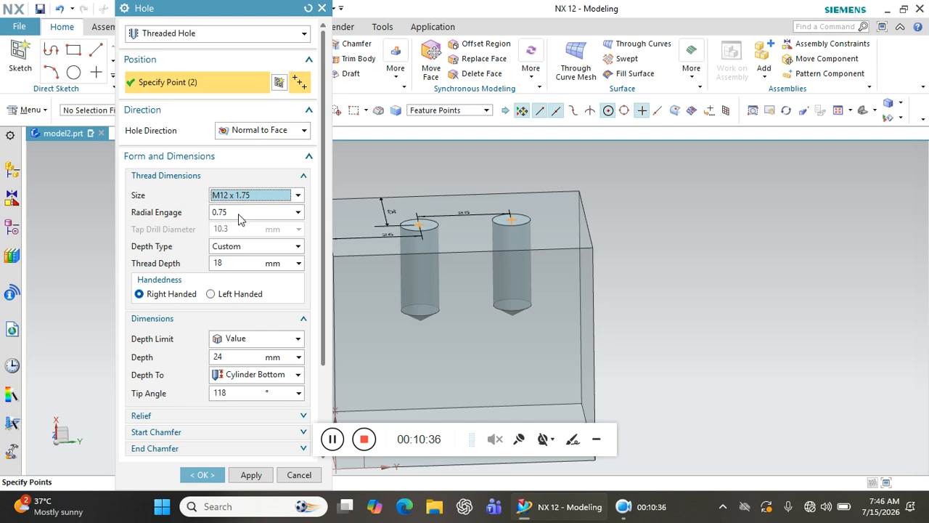
Step: Try a radial engage of 0.5 on the threaded holes, and set it back to 0.75
click(254, 212)
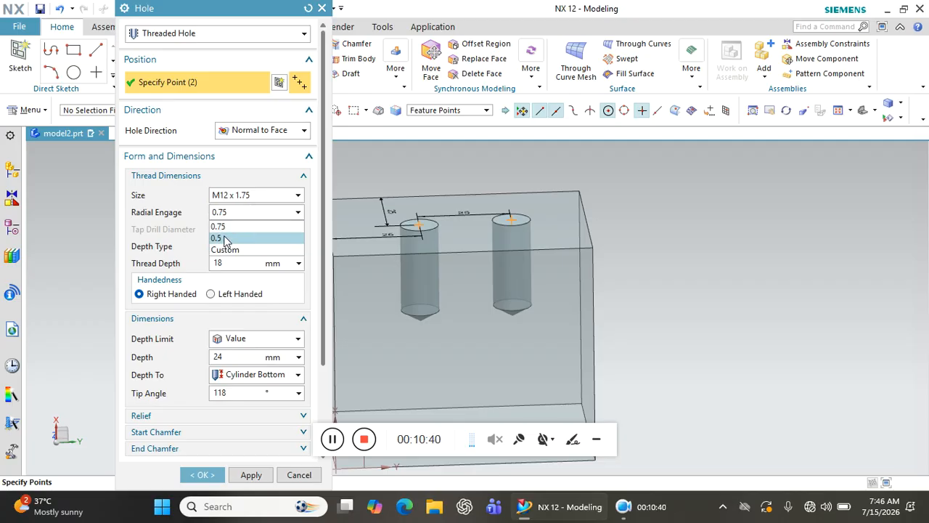
click(254, 213)
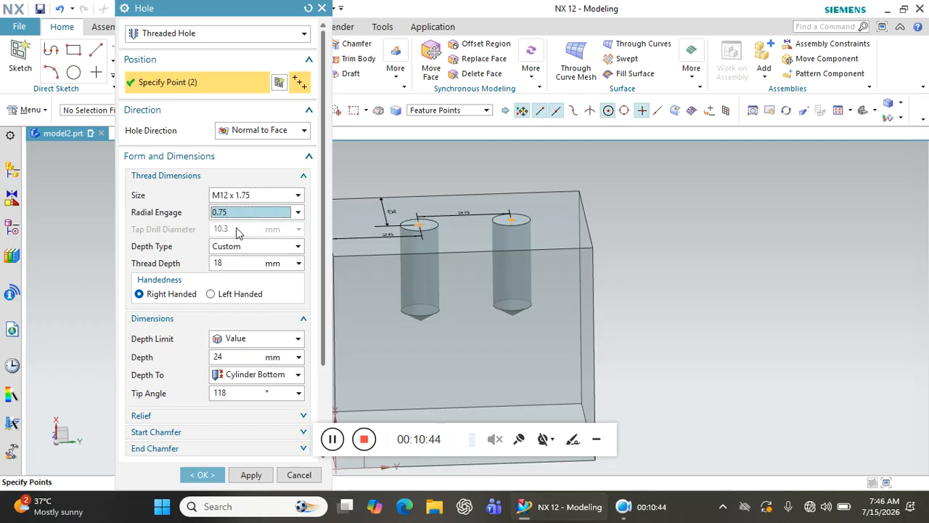
click(239, 215)
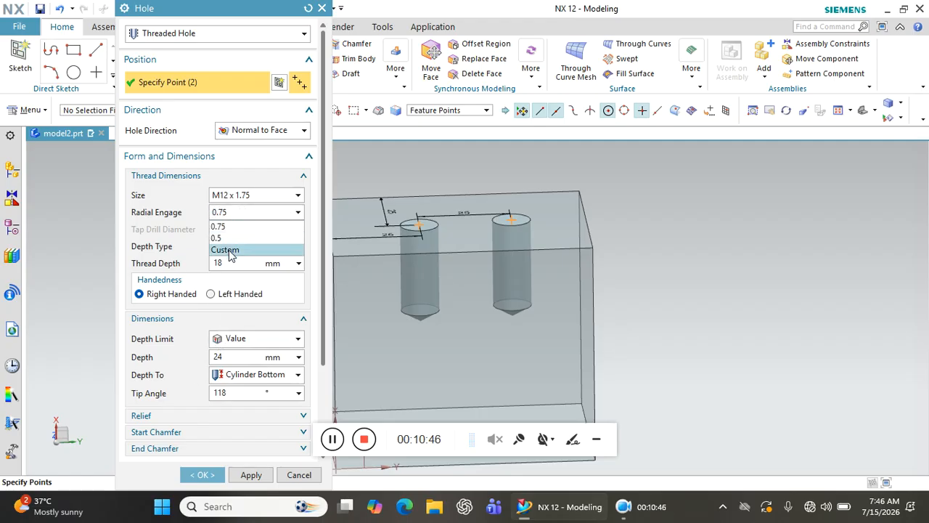
click(229, 238)
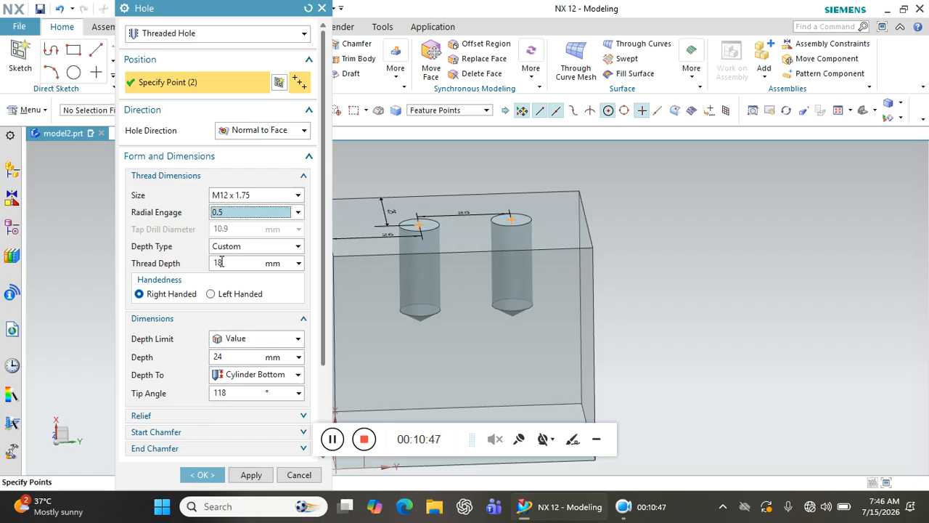
click(246, 216)
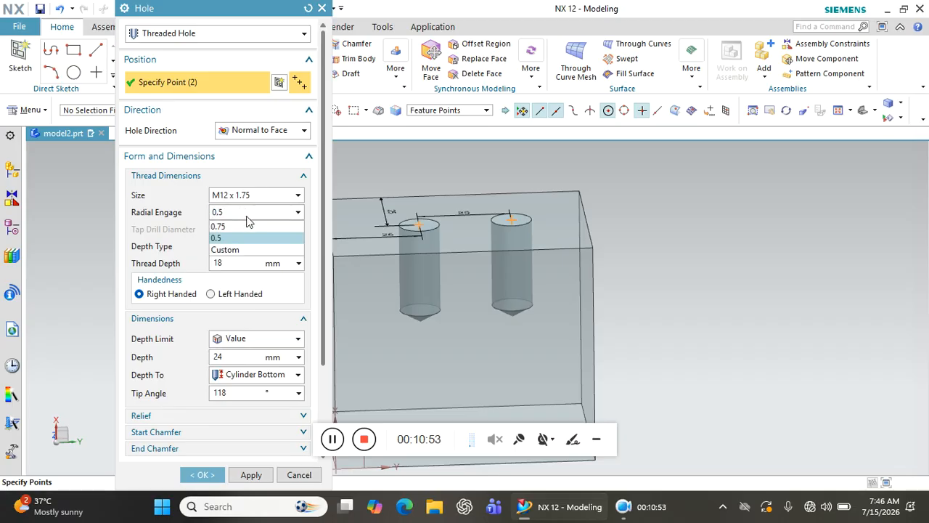
click(242, 225)
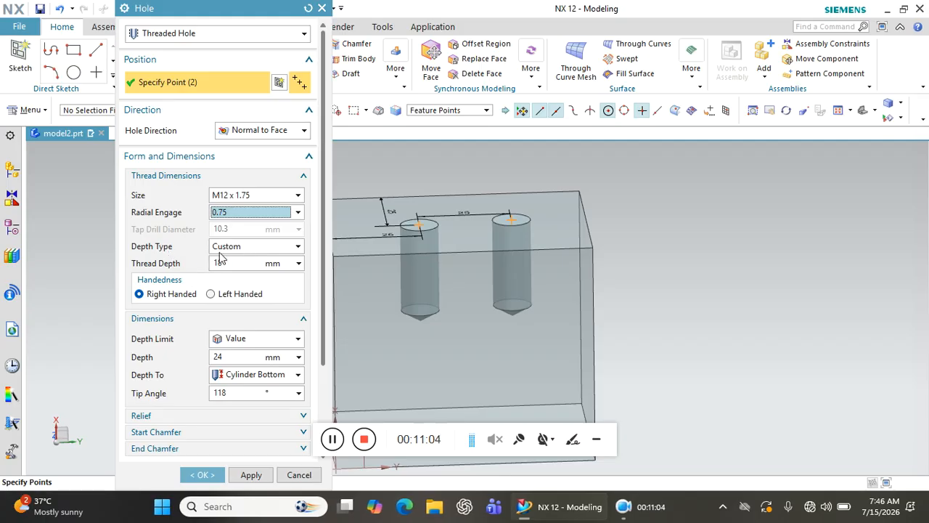
Step: Set the thread depth type to Full and the hole depth to 50 mm
click(231, 247)
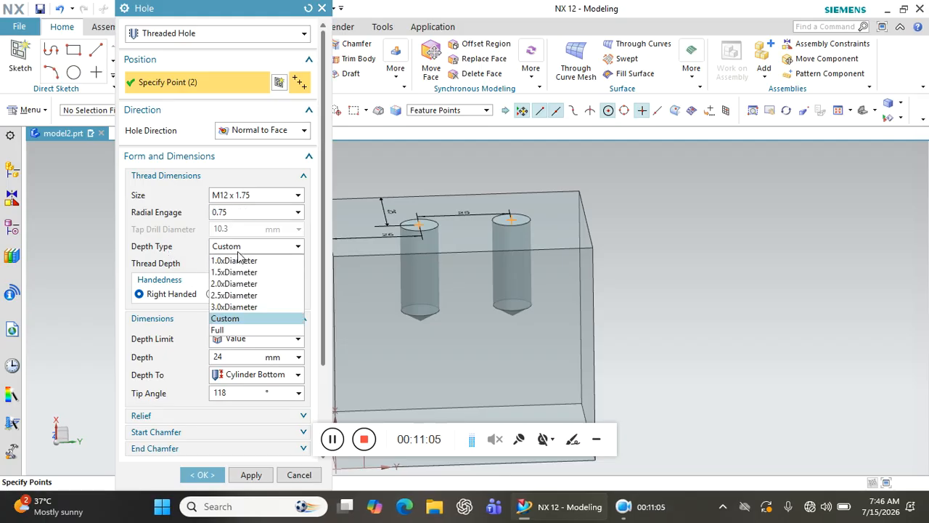
click(218, 330)
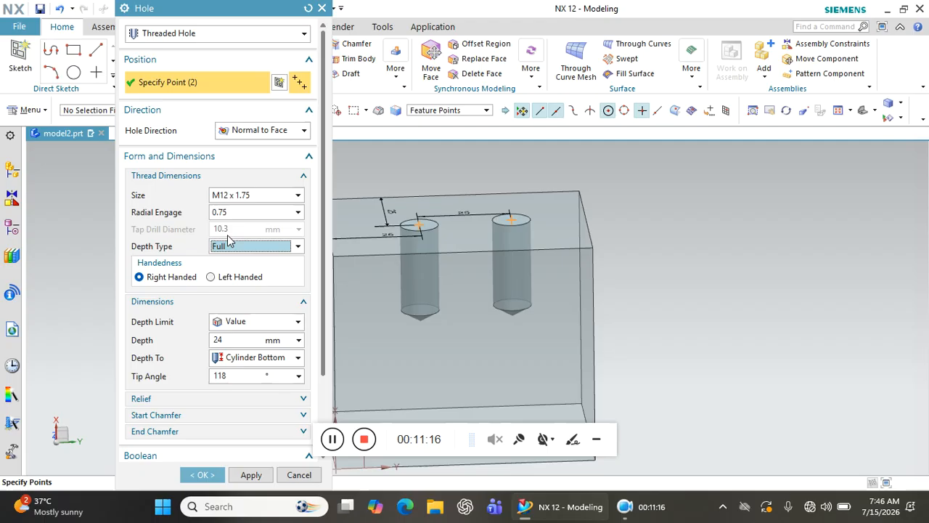
click(238, 339)
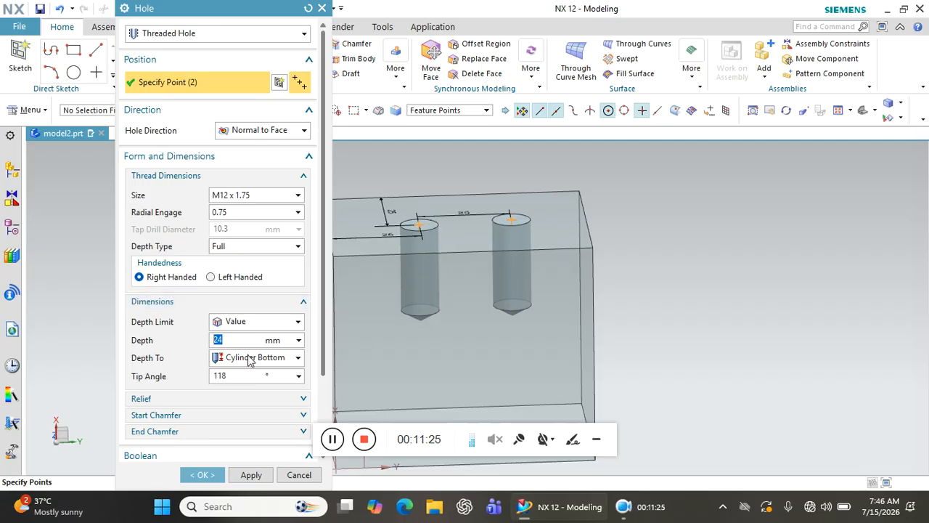
key(Return)
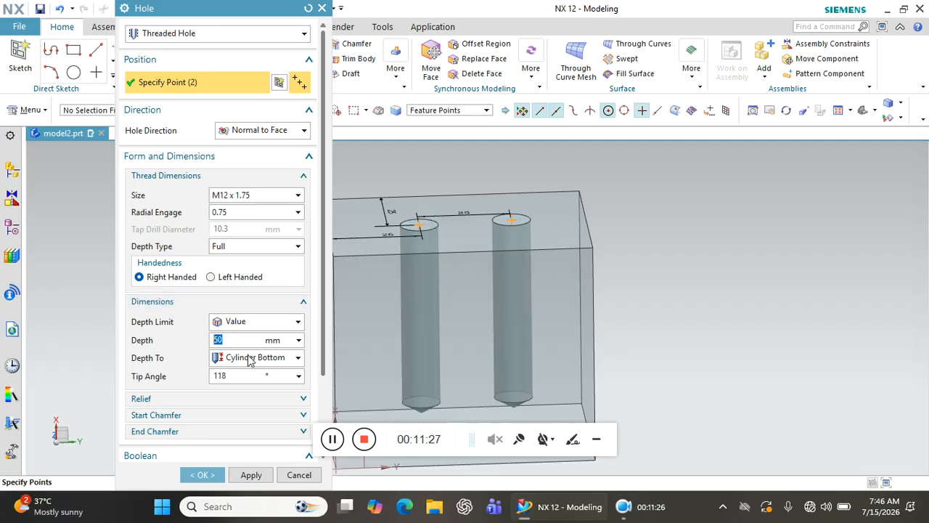
scroll(498, 295, up, 2)
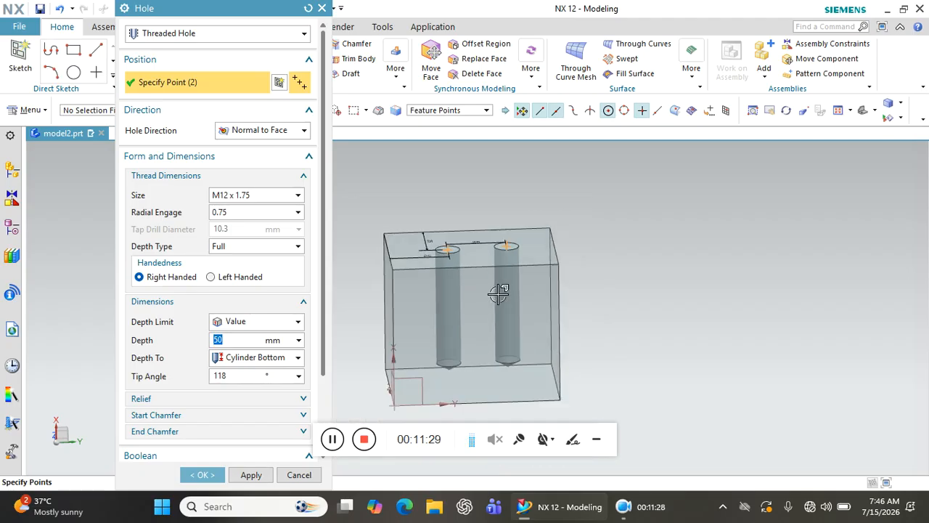
middle_drag(471, 335, 449, 252)
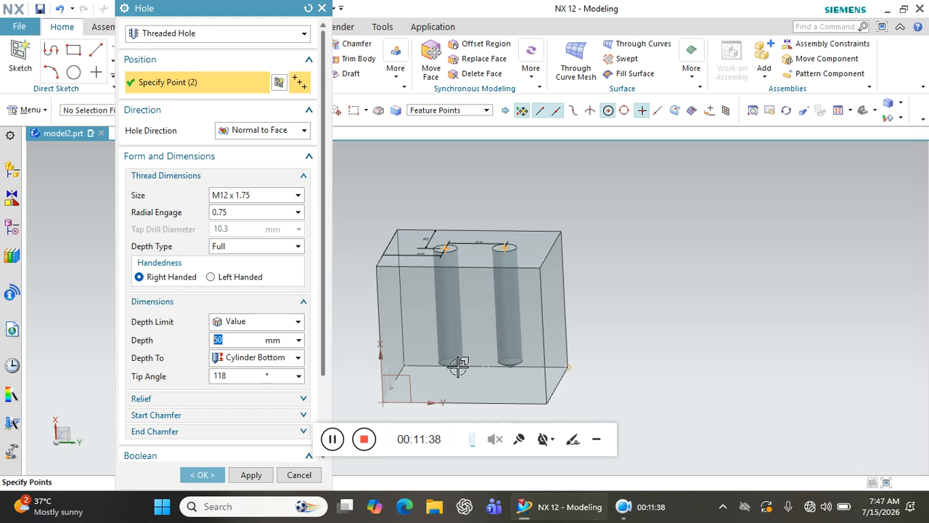
Step: Change the depth type to Custom with a 40 mm thread depth, and create the two threaded holes
click(246, 250)
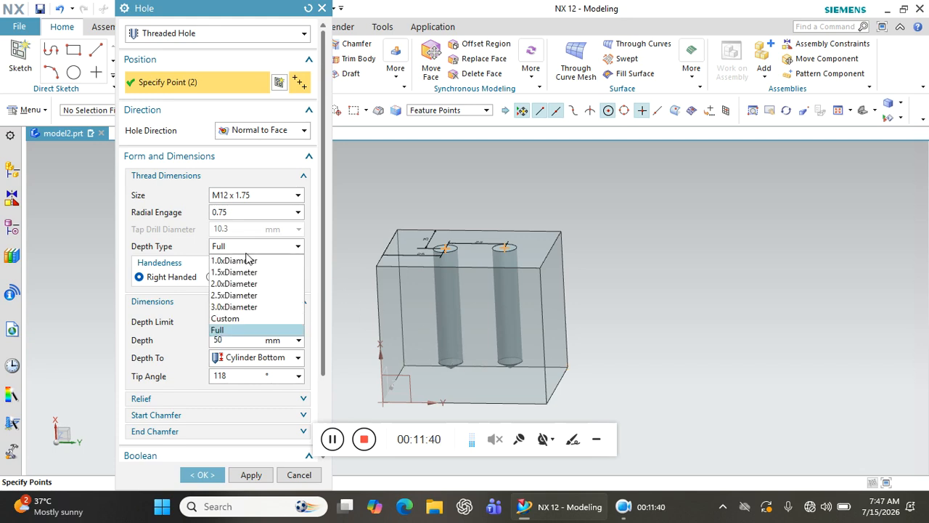
click(233, 320)
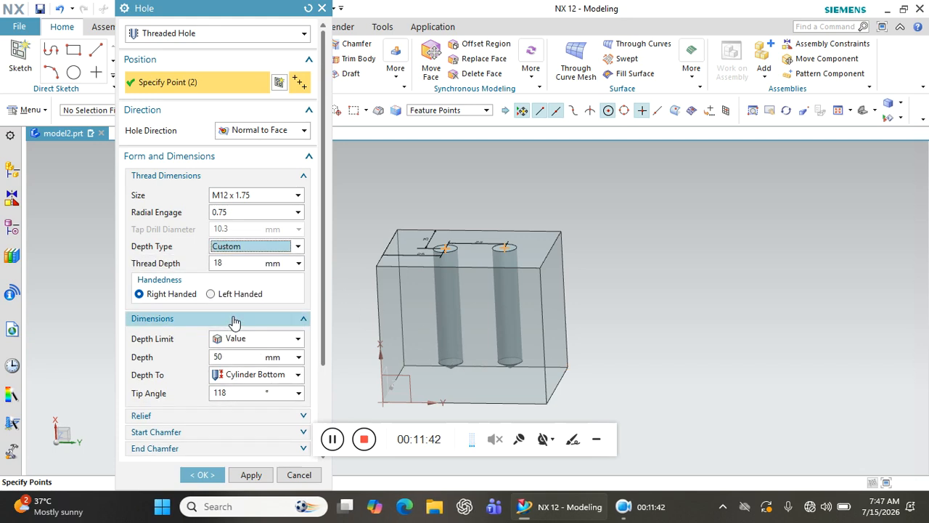
double_click(236, 263)
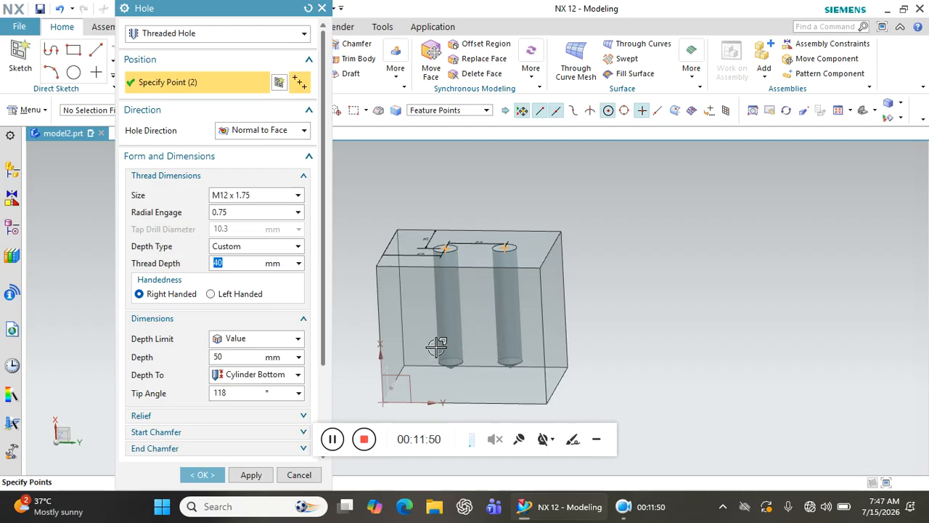
drag(323, 308, 324, 416)
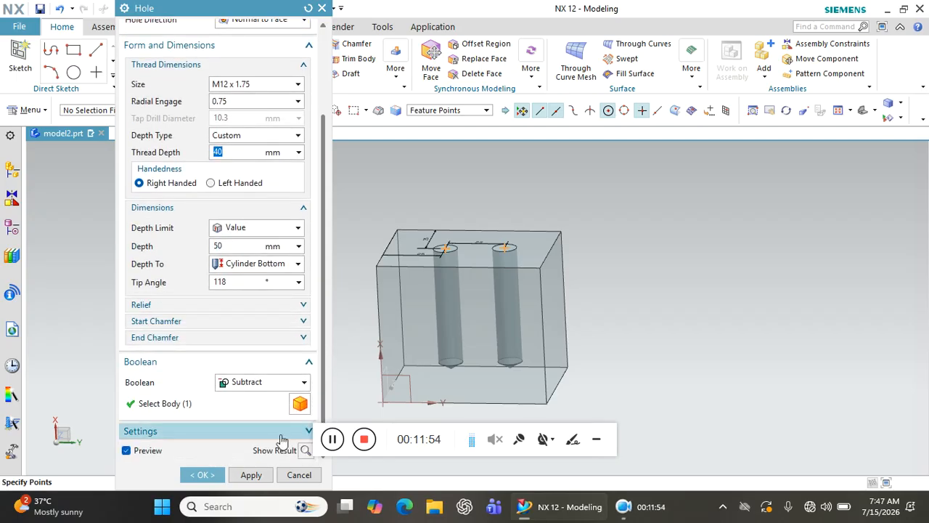
click(203, 474)
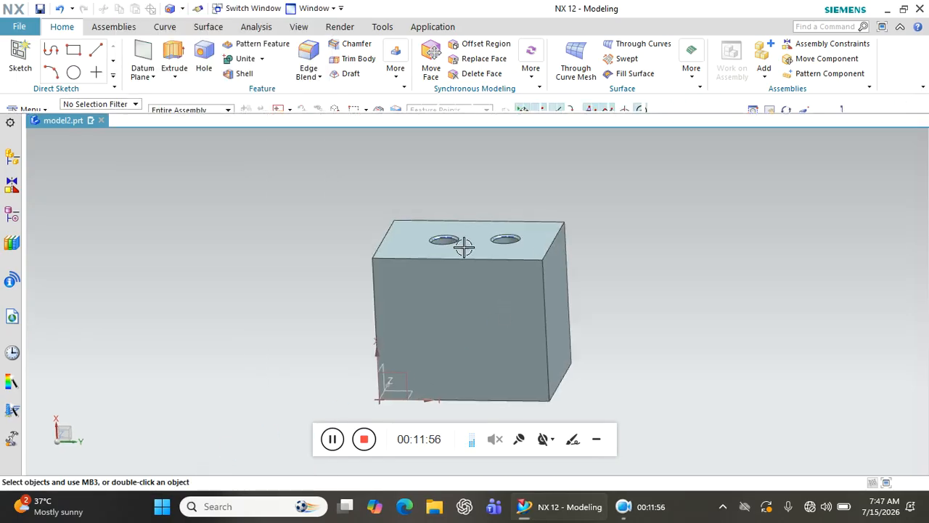
Step: Examine the two threaded holes in the block's face from several angles and distances
scroll(454, 232, up, 4)
scroll(457, 284, down, 4)
middle_drag(460, 281, 472, 297)
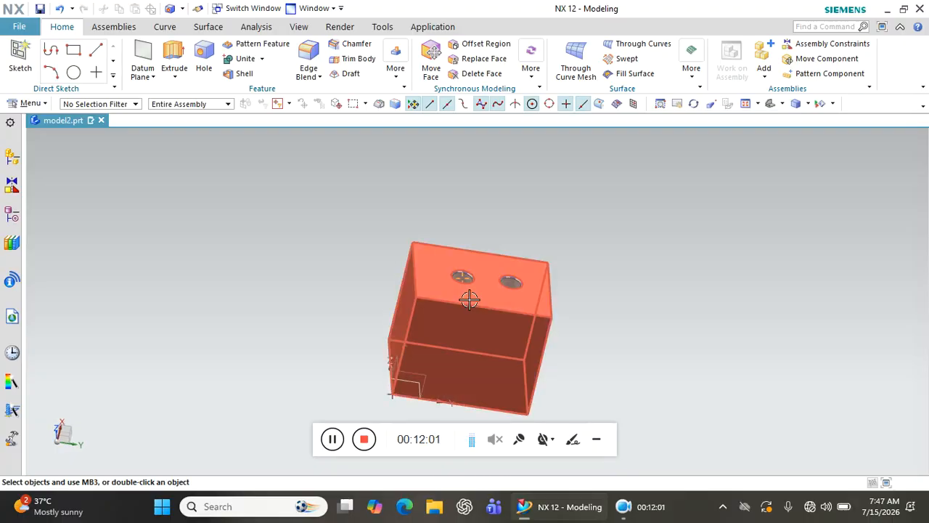
click(462, 273)
scroll(462, 273, up, 2)
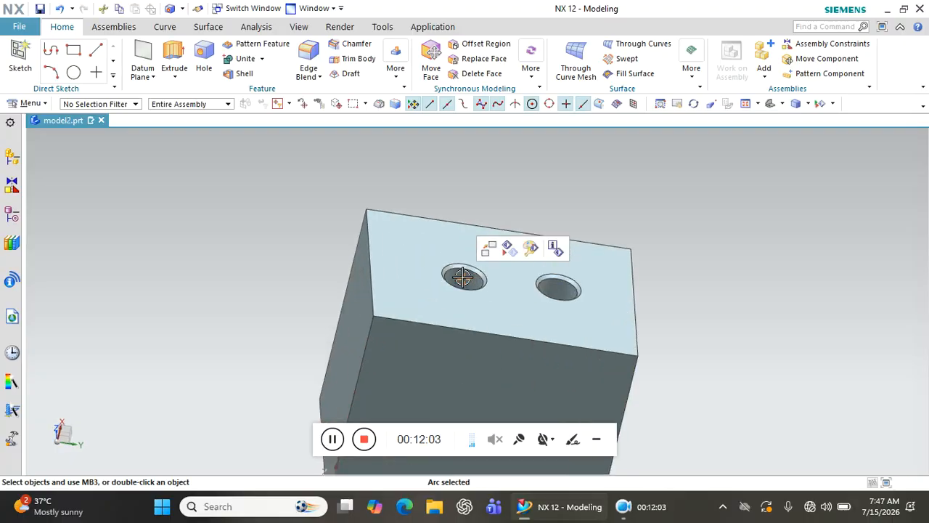
scroll(462, 273, down, 2)
scroll(472, 269, up, 2)
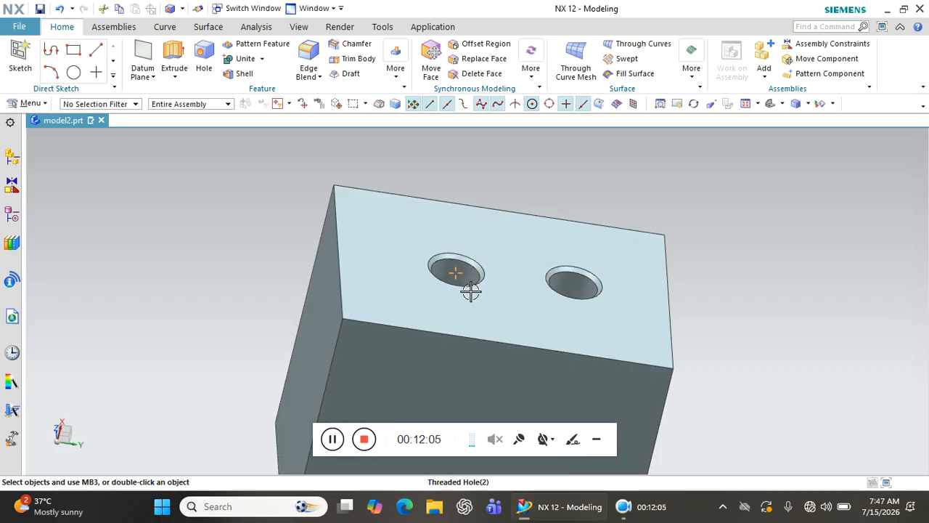
scroll(446, 292, up, 2)
scroll(454, 285, down, 4)
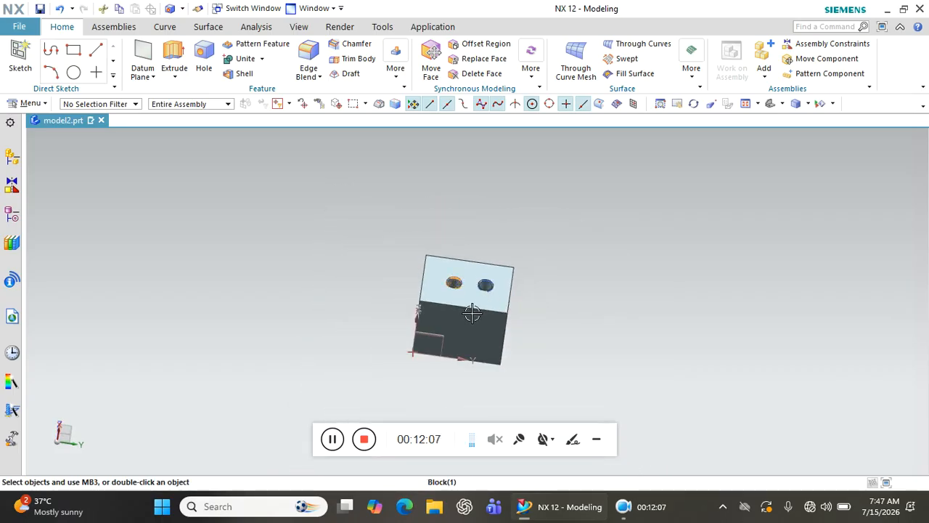
mouse_move(605, 313)
middle_down()
mouse_move(517, 325)
mouse_move(579, 311)
middle_up()
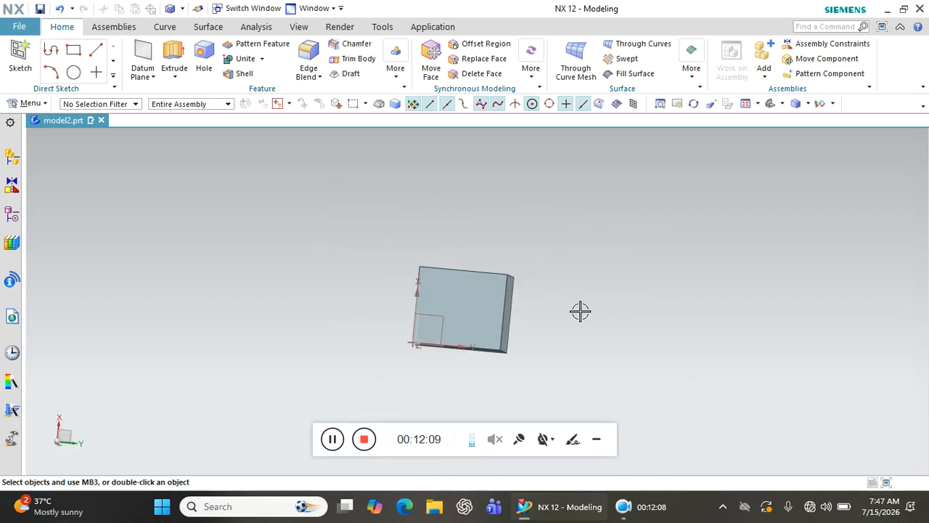
Step: Switch to the Drafting application and create a drawing sheet from the A3 - Size template
click(21, 28)
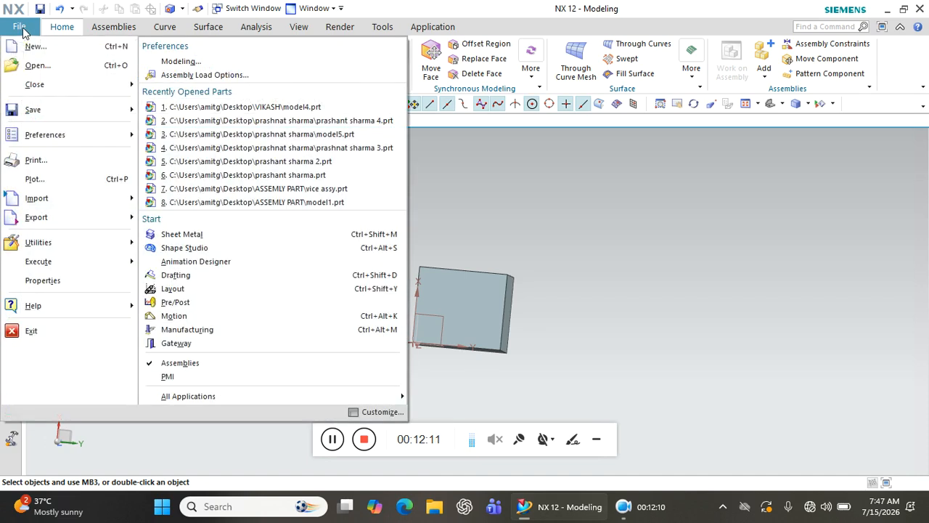
click(188, 276)
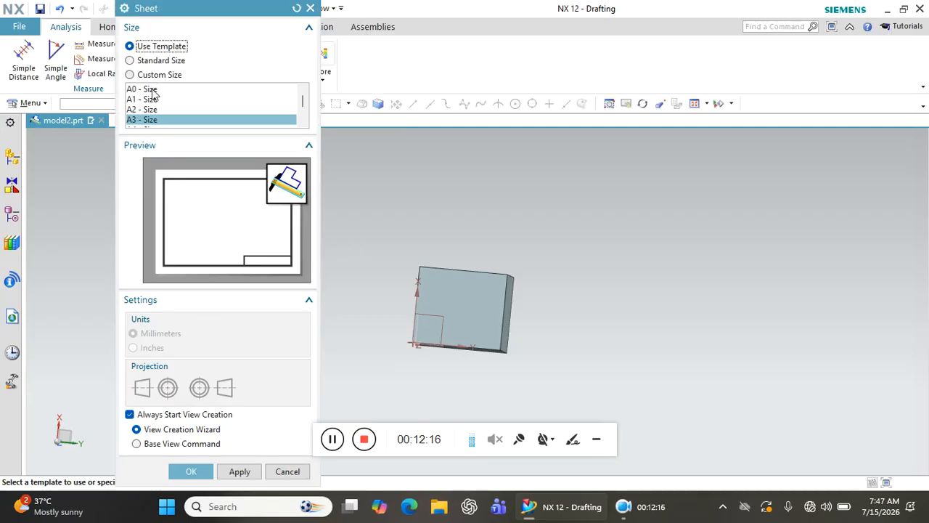
click(191, 470)
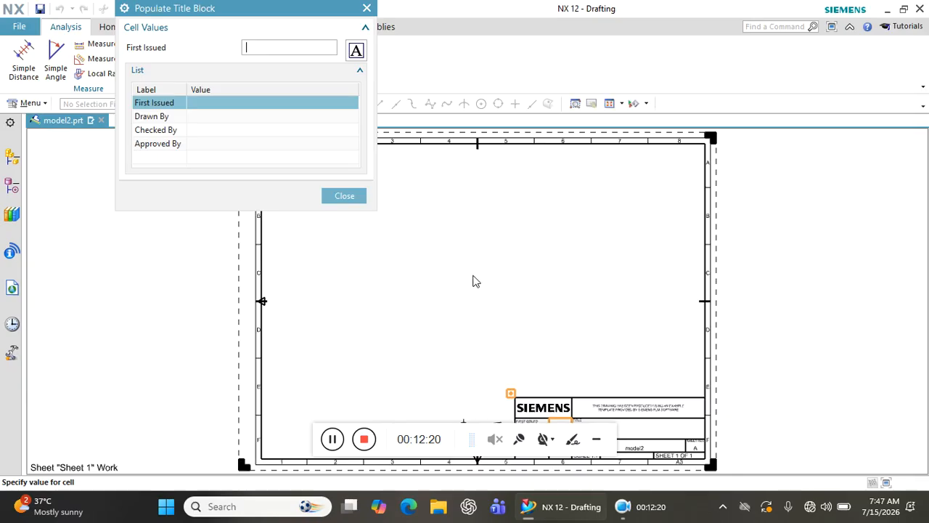
Step: Leave the title block cells empty and place the four standard views of model2.prt on the sheet
click(346, 196)
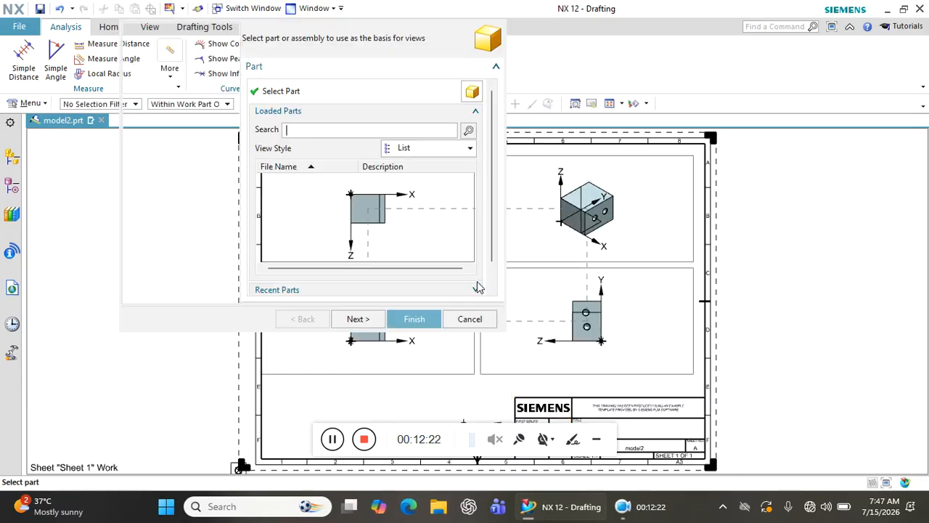
click(419, 321)
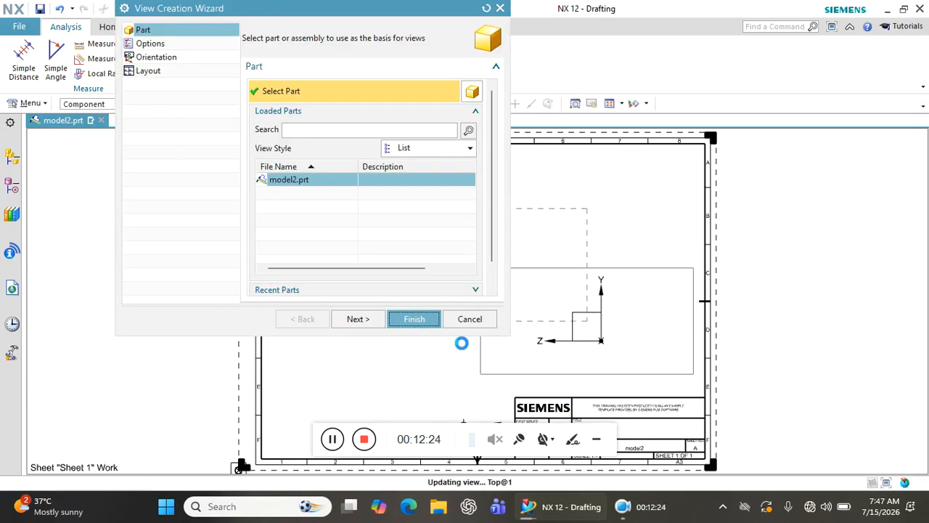
scroll(396, 344, up, 3)
scroll(329, 297, up, 3)
scroll(395, 344, down, 5)
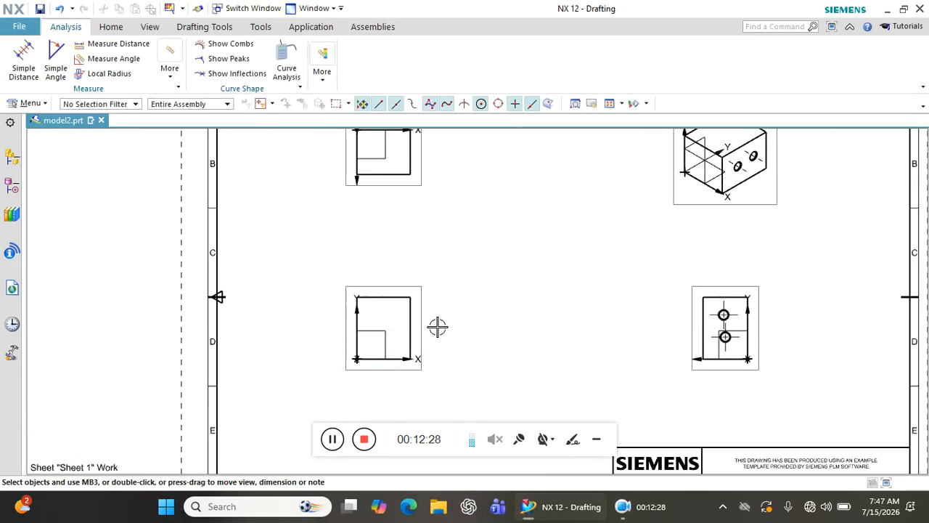
Step: Set the hidden lines of the top view above the front view to a dashed line style
double_click(424, 177)
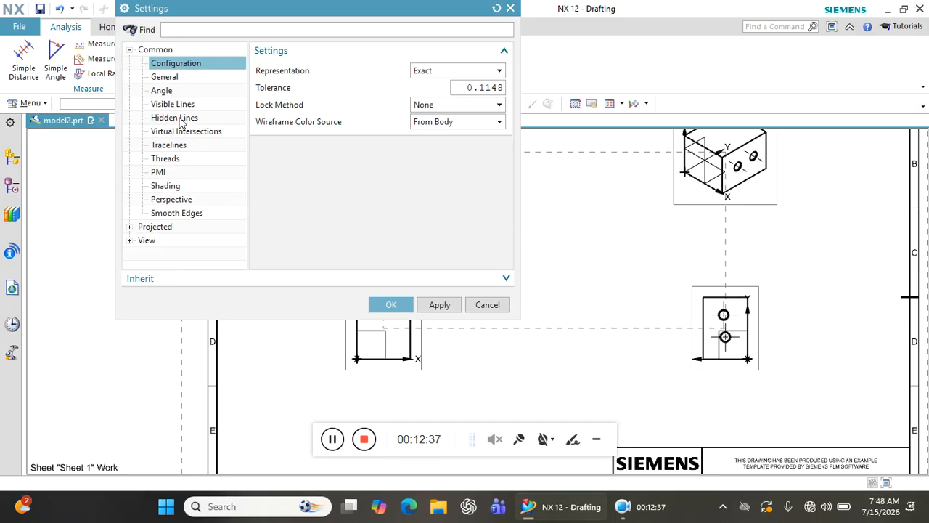
click(181, 118)
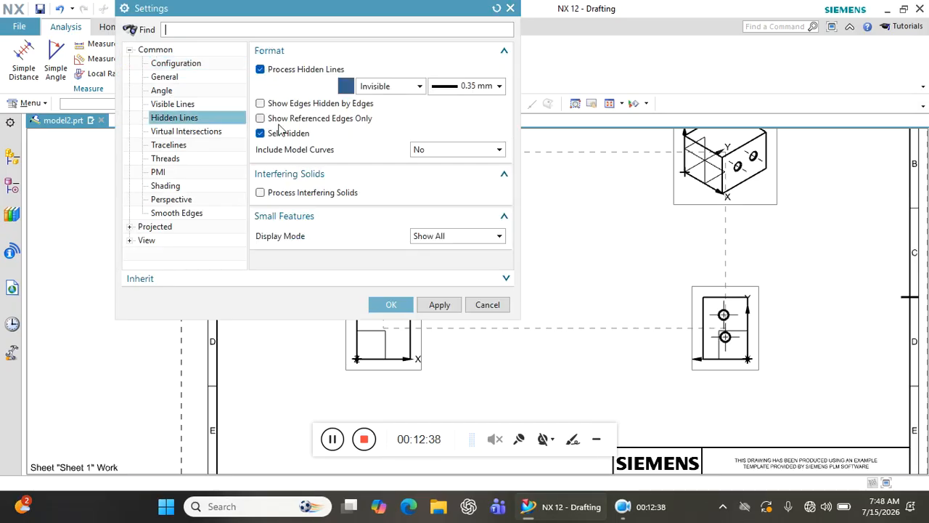
click(400, 87)
click(390, 127)
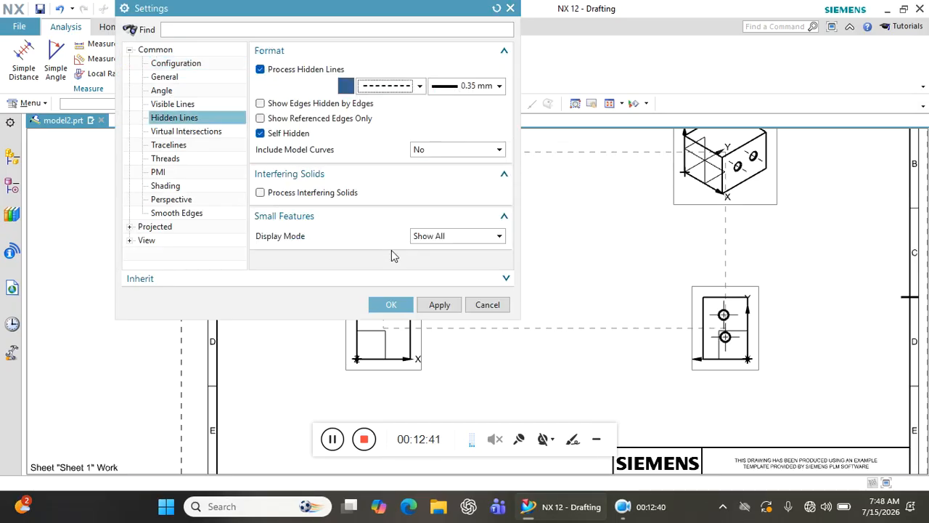
click(391, 304)
Step: Examine the dashed thread, drill tip and hole edge lines in the top view
scroll(367, 197, up, 3)
scroll(363, 156, down, 5)
scroll(390, 228, up, 8)
scroll(409, 191, up, 3)
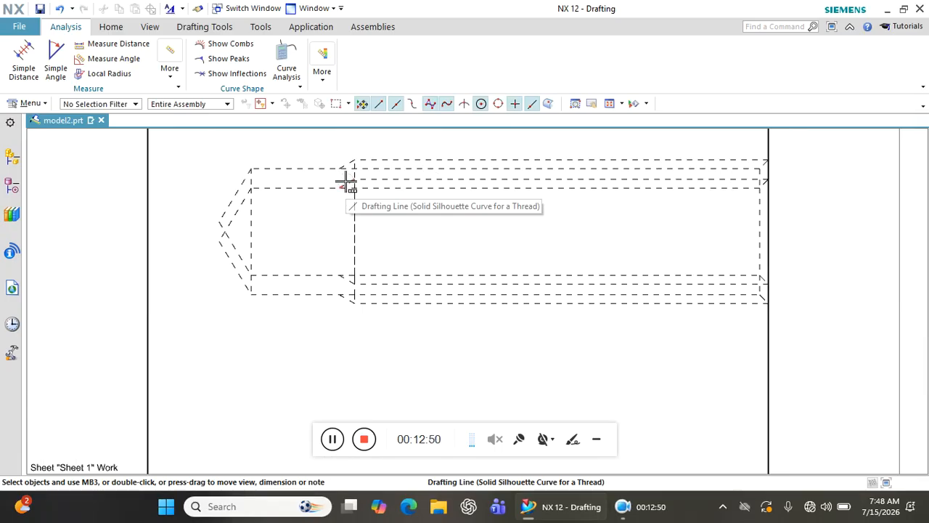
scroll(595, 253, down, 3)
scroll(610, 250, up, 1)
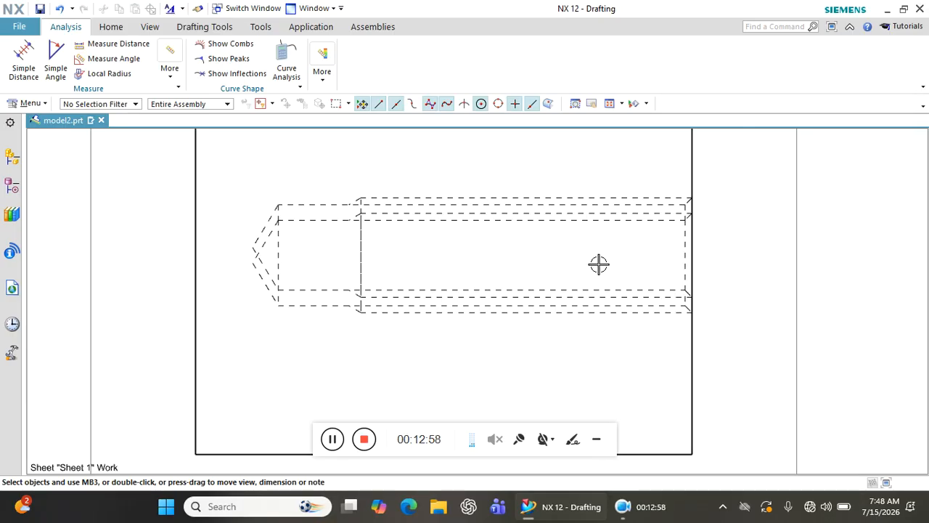
scroll(598, 265, down, 1)
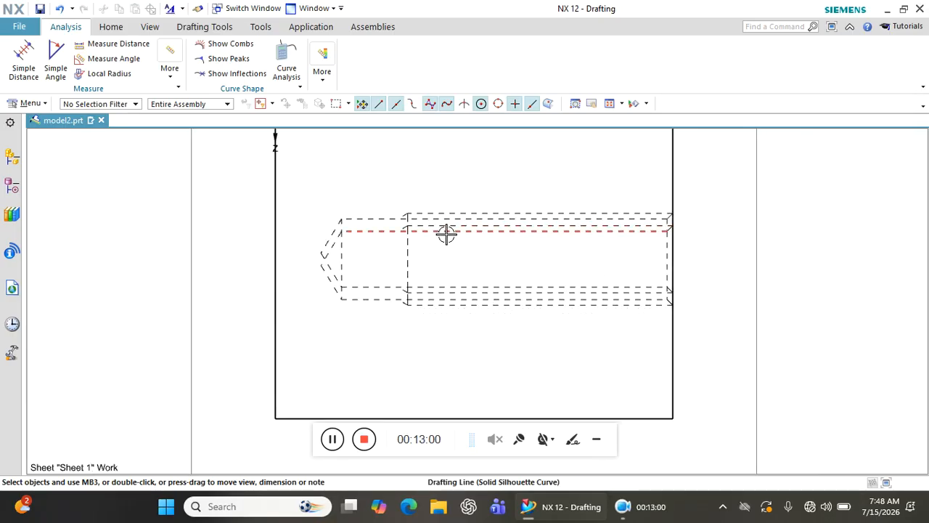
scroll(436, 297, down, 3)
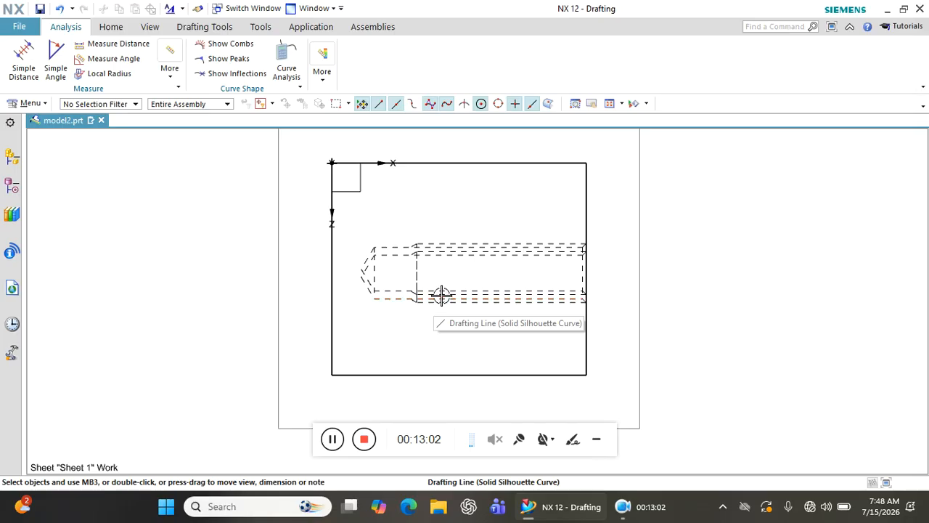
scroll(531, 283, up, 5)
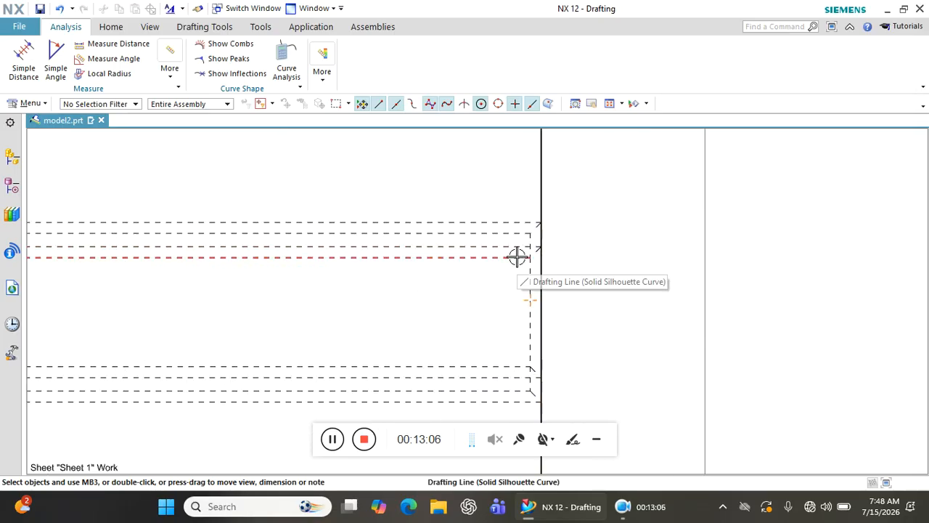
scroll(540, 233, down, 3)
scroll(300, 275, down, 5)
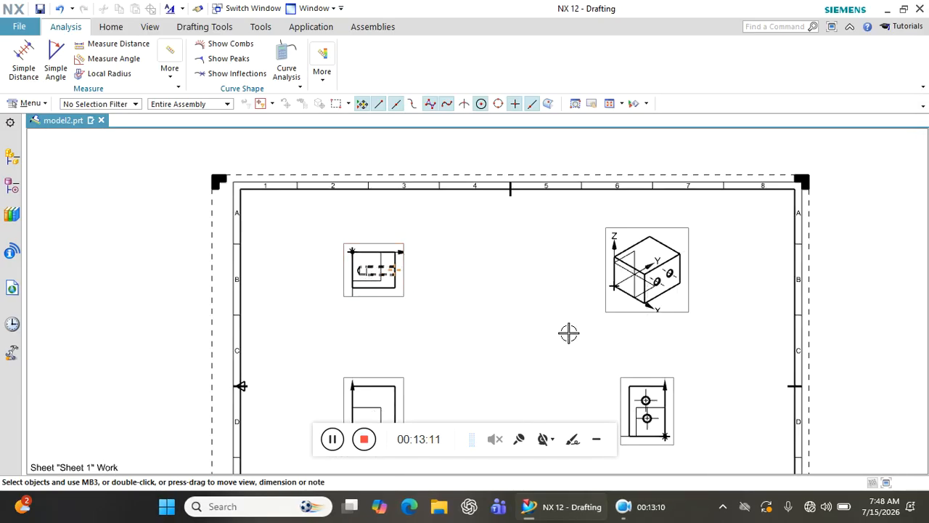
Step: Examine how the threaded holes and their center marks are drawn in the isometric and side views
scroll(559, 220, up, 3)
scroll(558, 215, up, 3)
scroll(600, 212, down, 4)
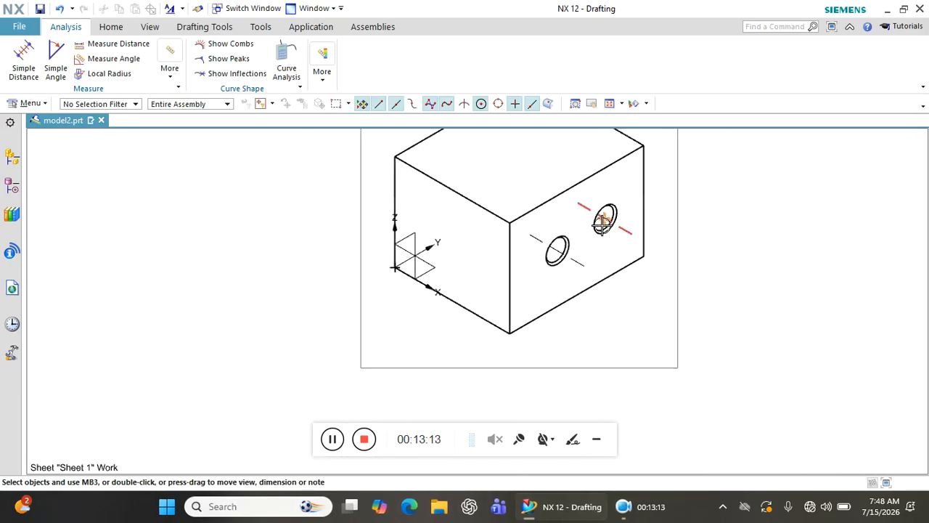
scroll(596, 224, up, 4)
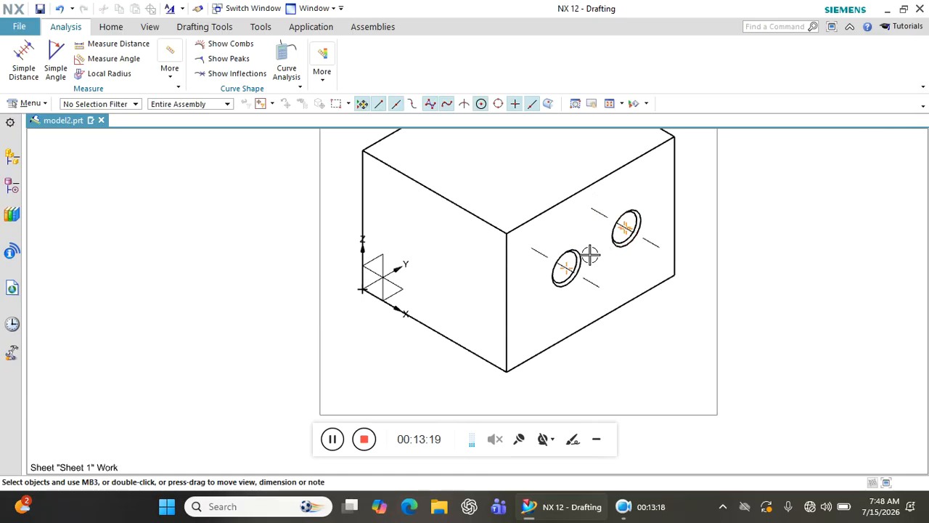
scroll(513, 297, up, 3)
scroll(559, 242, down, 6)
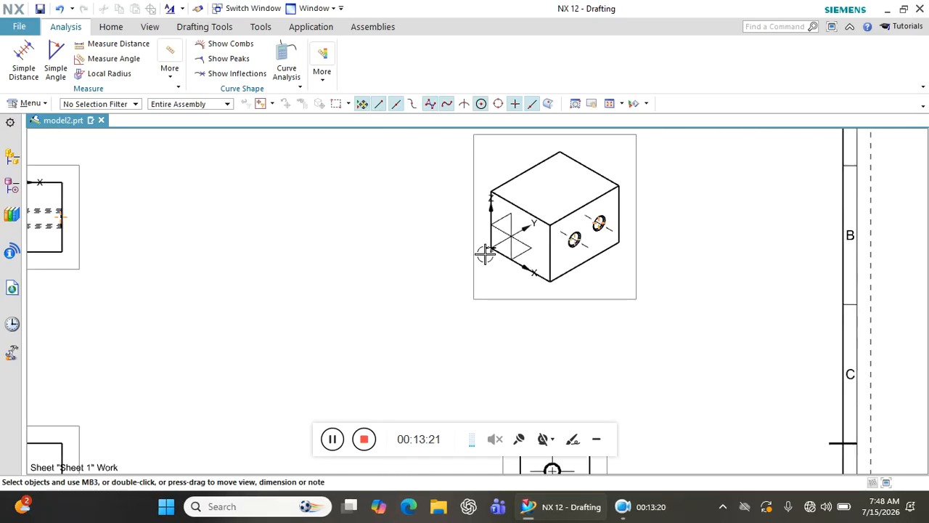
scroll(485, 253, down, 2)
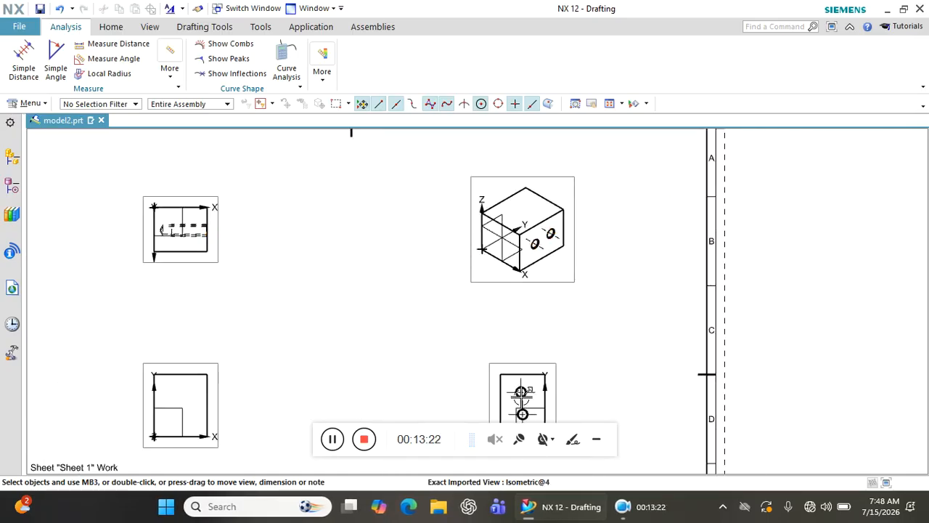
scroll(527, 390, up, 3)
scroll(481, 314, up, 2)
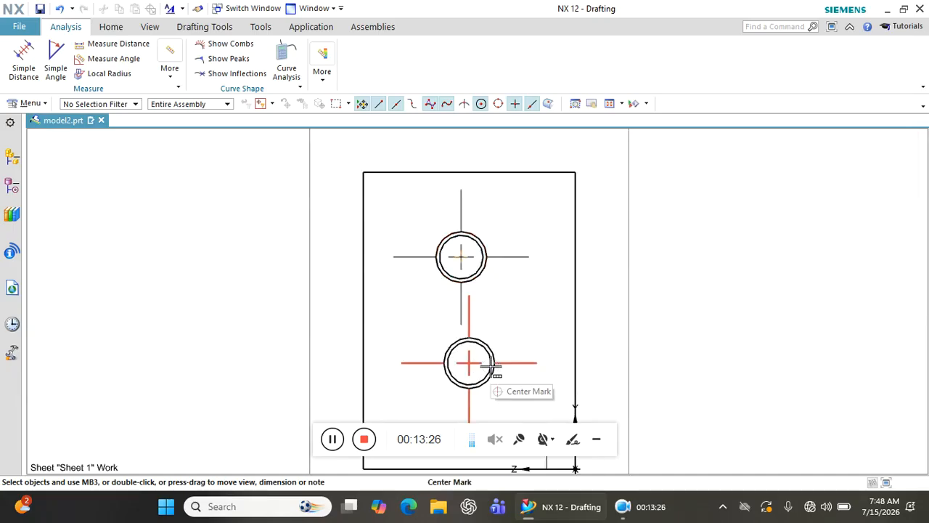
scroll(498, 332, down, 5)
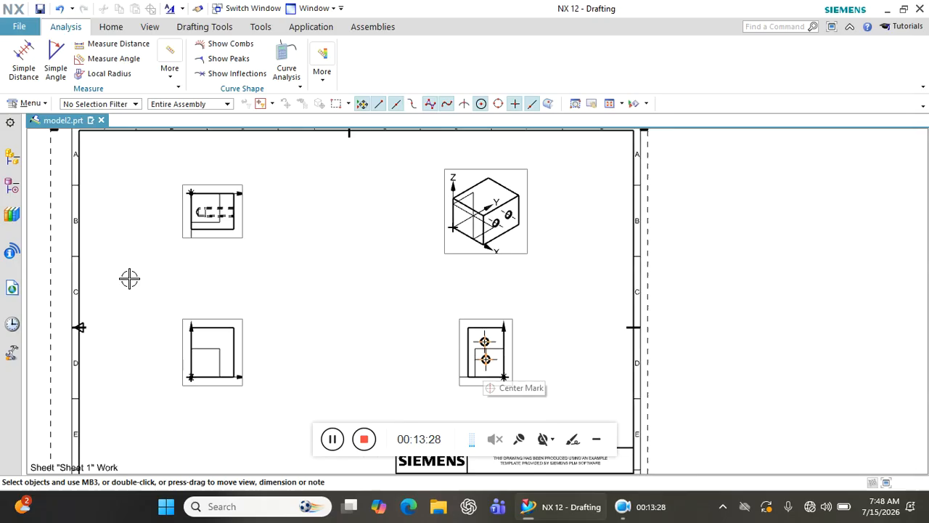
scroll(217, 225, up, 5)
scroll(214, 171, down, 7)
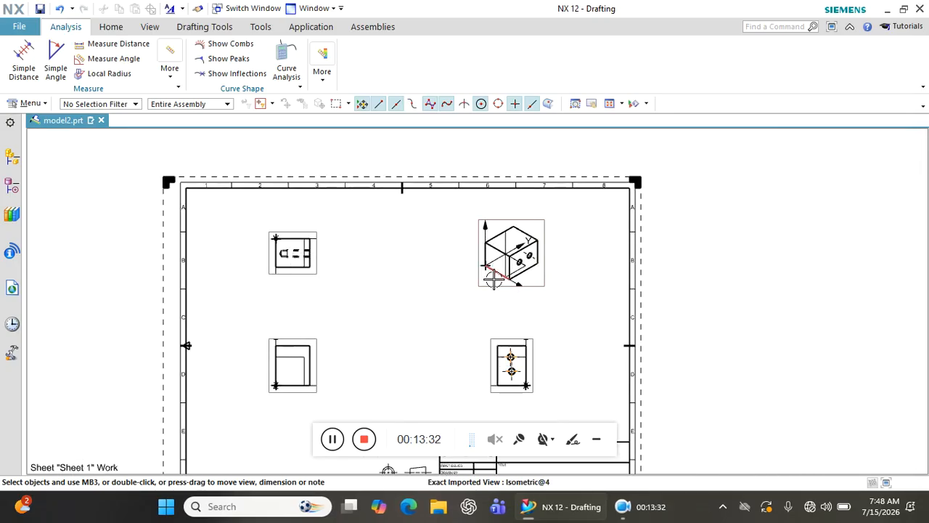
Step: Return from the drawing to the Modeling application and bring the block's two threaded holes into close view
double_click(478, 285)
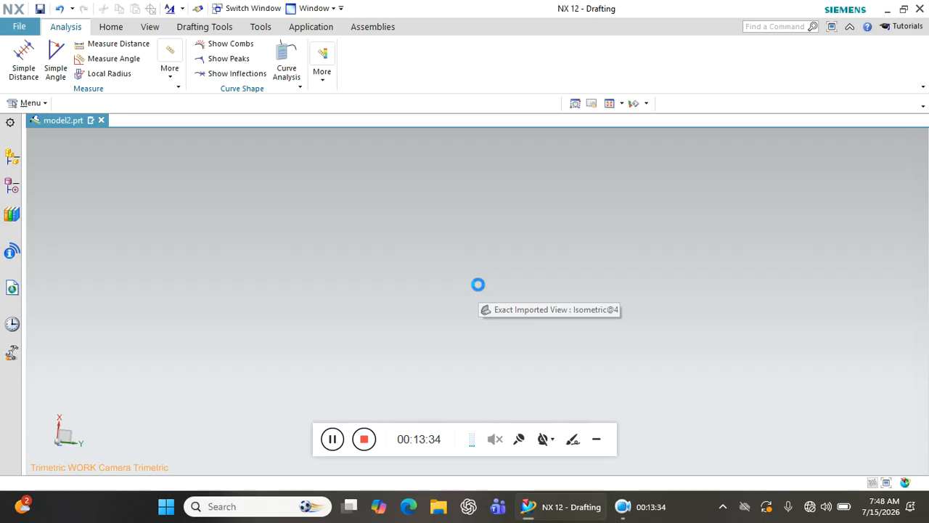
middle_drag(482, 284, 504, 340)
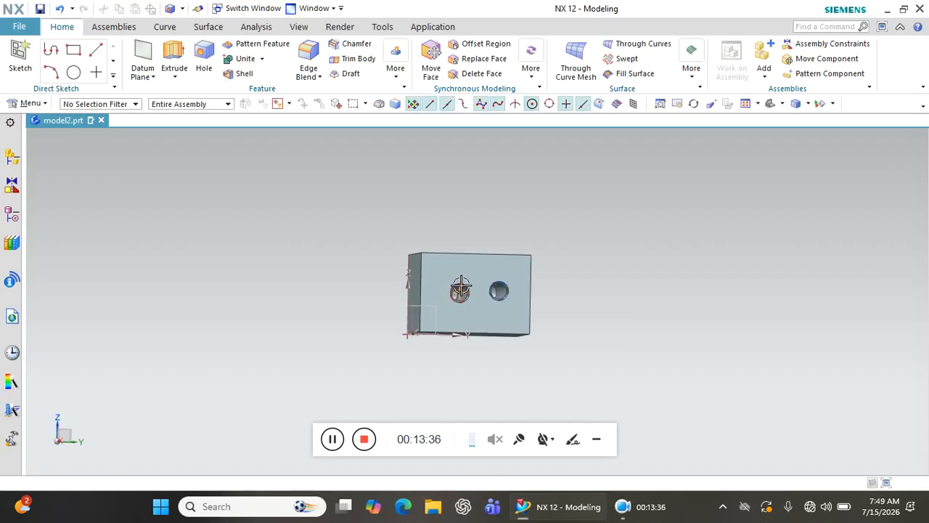
scroll(472, 310, up, 5)
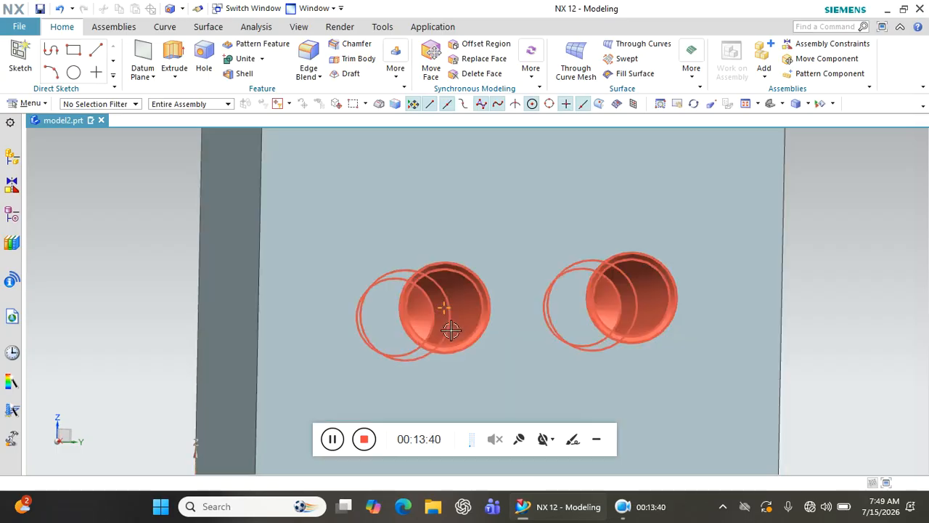
middle_drag(433, 208, 439, 316)
Step: Open the threaded hole feature for editing, review the available hole types, and leave it without changes
double_click(419, 221)
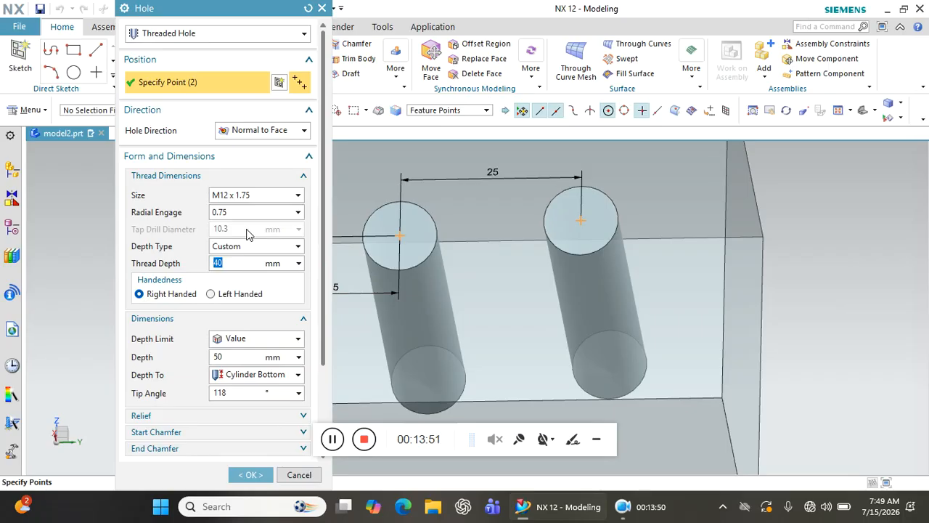
click(188, 34)
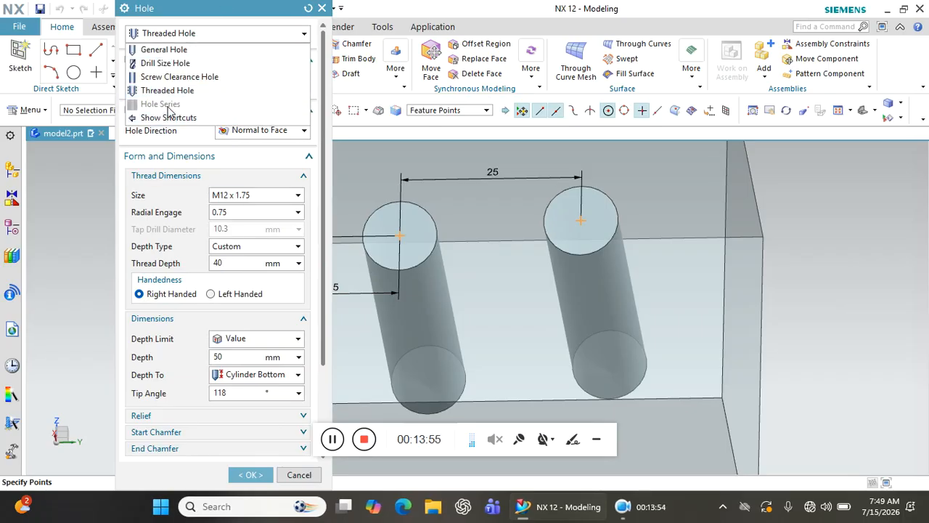
click(296, 476)
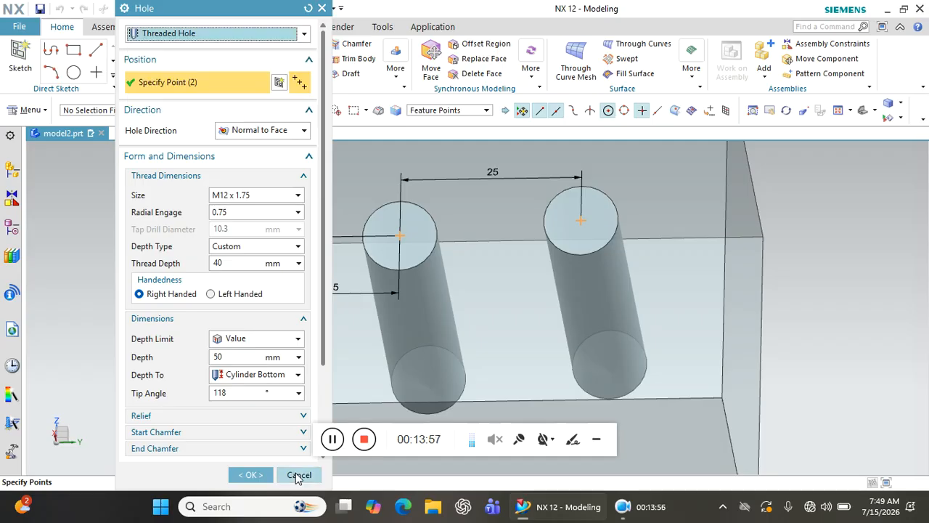
click(297, 476)
Step: Delete the two threaded holes from the block
click(384, 235)
click(514, 212)
scroll(481, 262, down, 5)
middle_drag(482, 261, 514, 231)
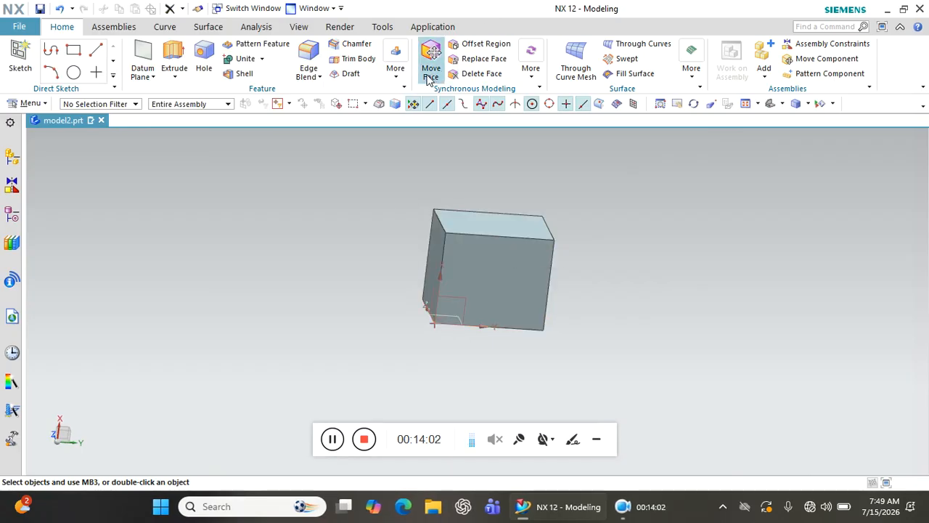
Step: Define a second block of 60 × 50 × 60 mm from an upper corner of the first, preview it, and undo the preview
click(395, 73)
click(418, 104)
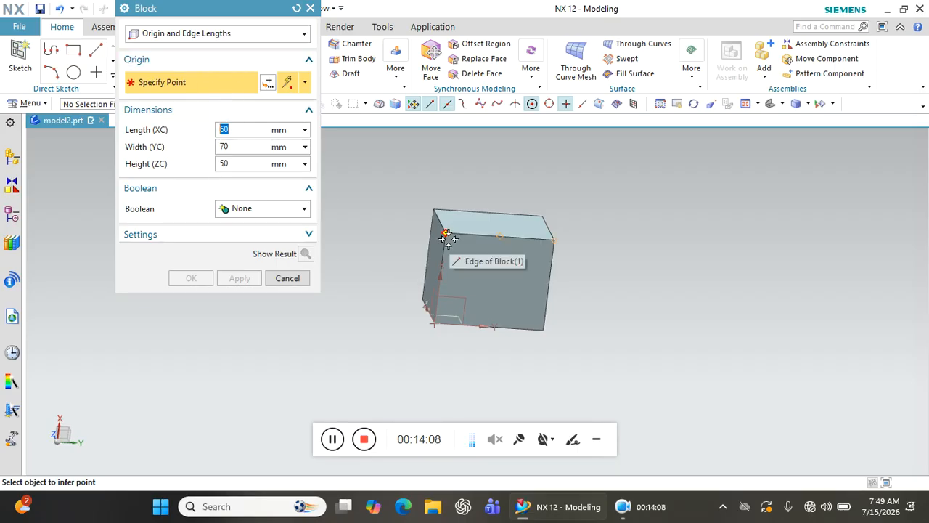
middle_drag(449, 371, 411, 420)
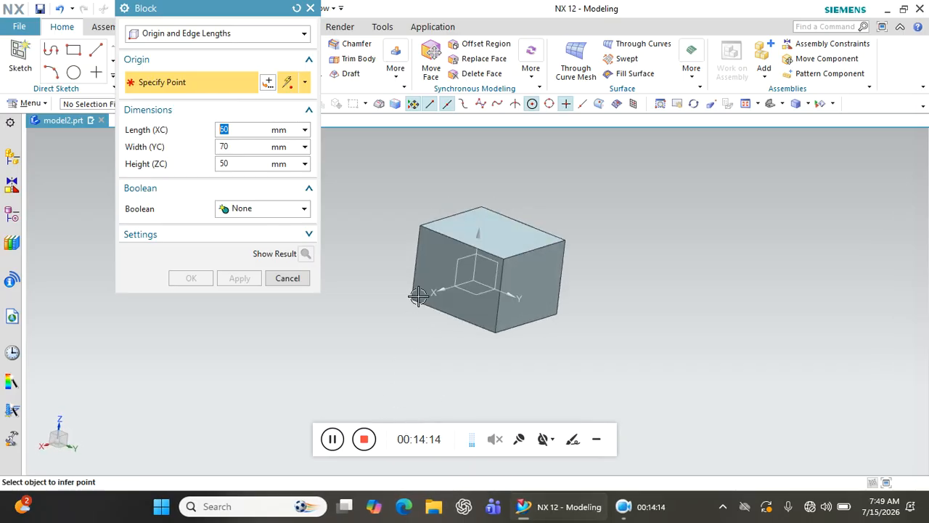
click(419, 227)
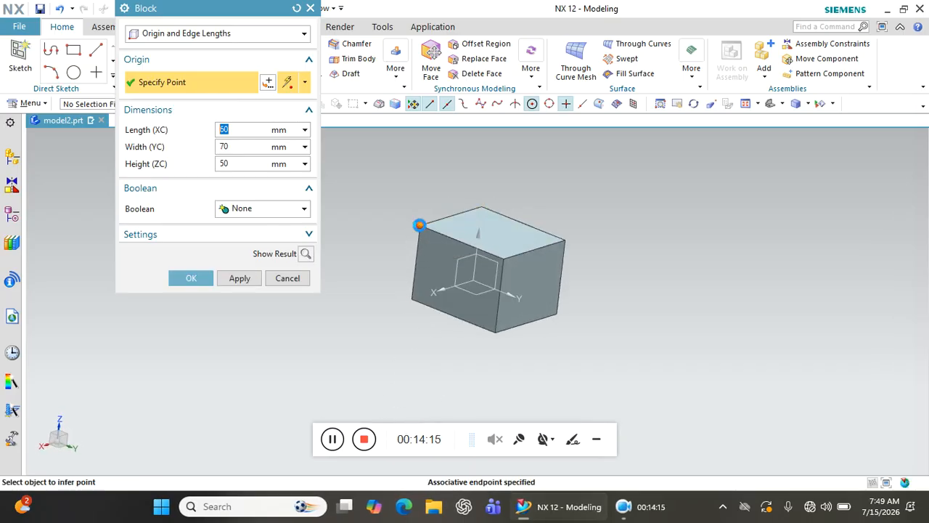
click(246, 146)
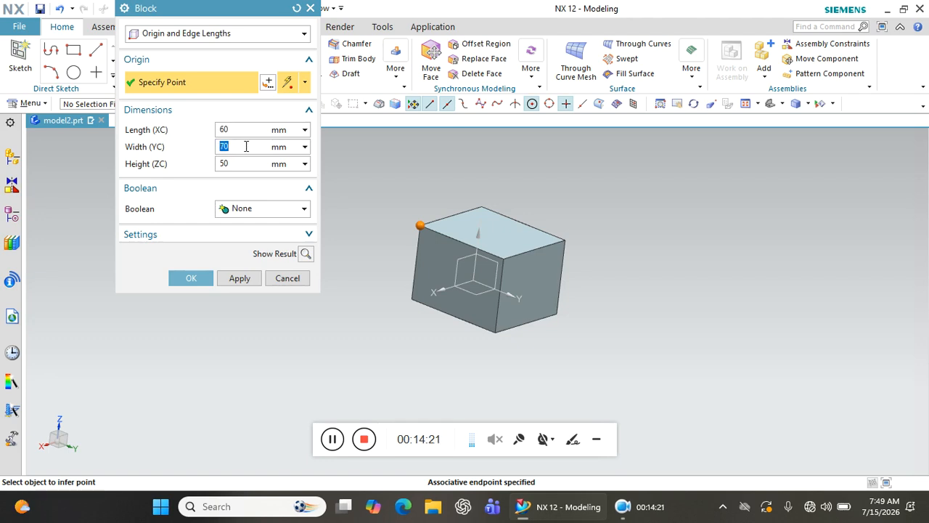
text(5)
click(304, 253)
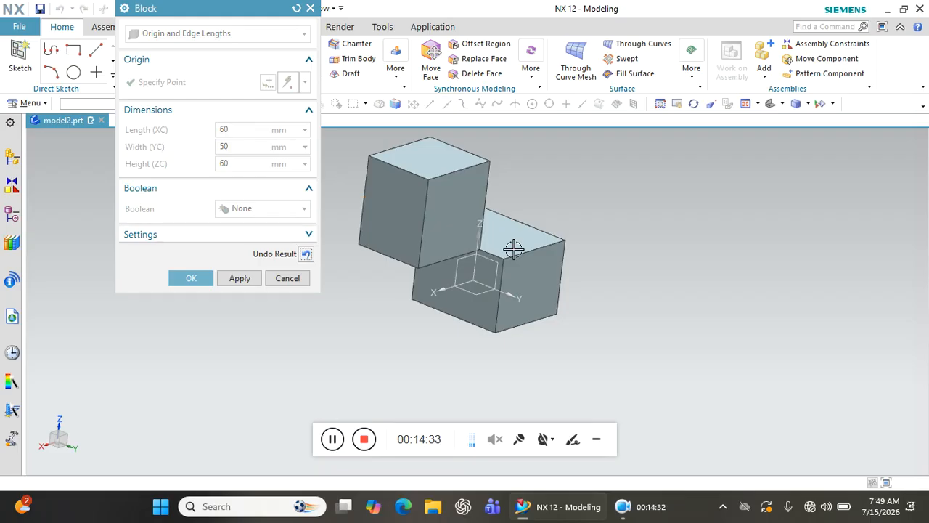
middle_drag(463, 283, 567, 234)
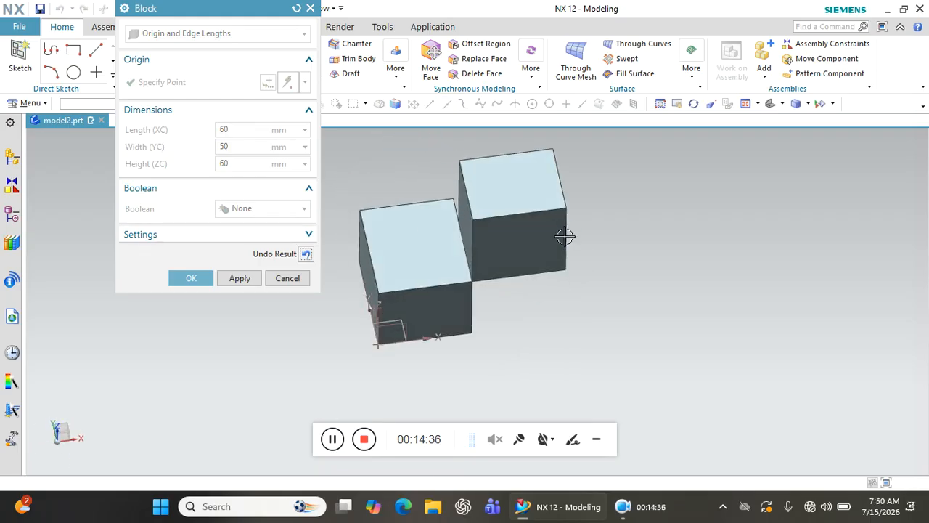
click(311, 254)
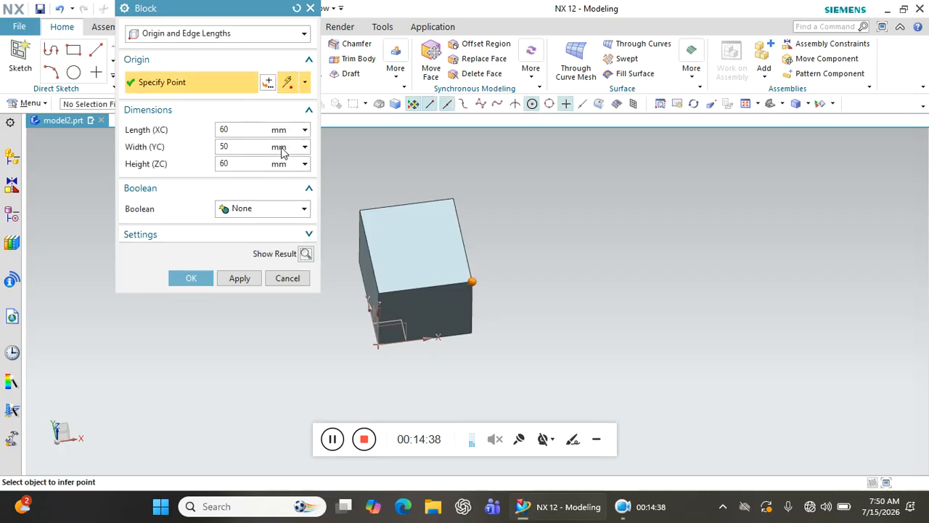
Step: Move the second block's origin to the first block's upper corner at X 0, Y 0, Z 50 and create the 60 × 50 × 60 mm block
key(Escape)
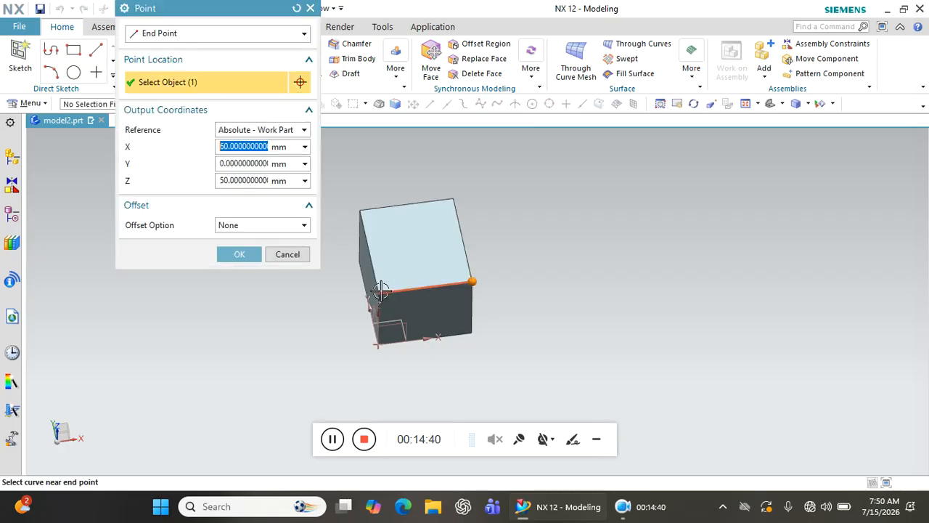
click(259, 33)
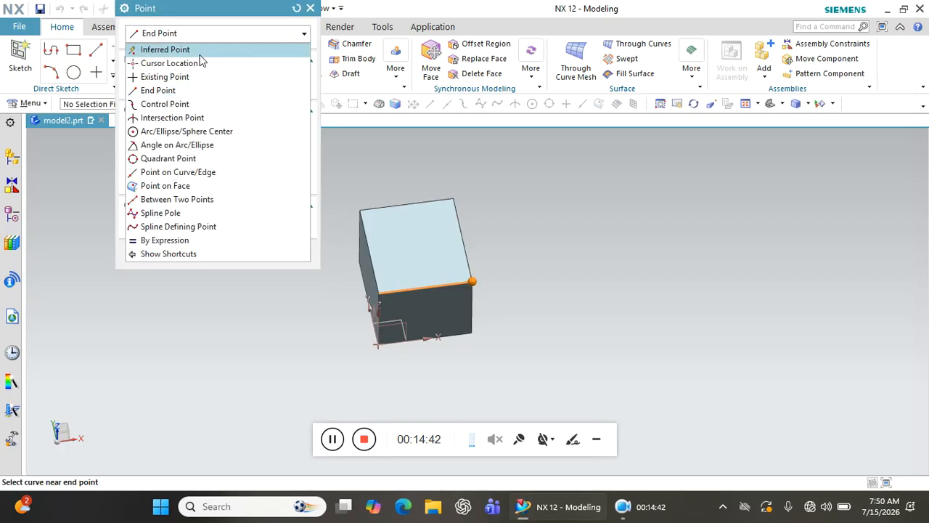
click(251, 46)
click(379, 289)
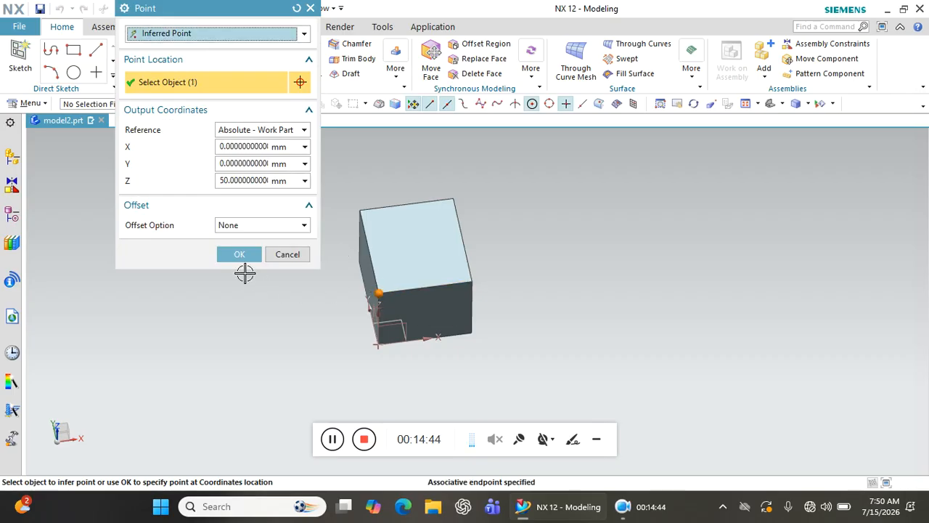
click(239, 255)
click(305, 253)
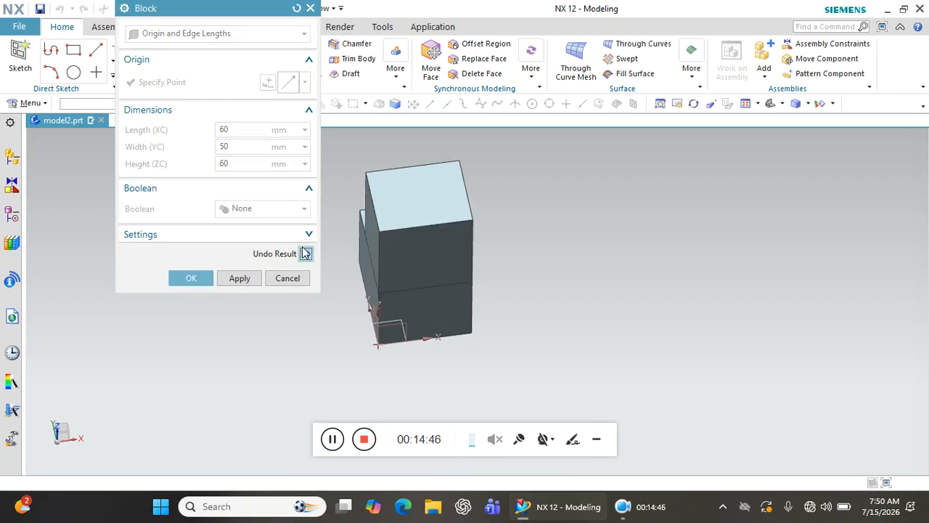
middle_drag(408, 280, 488, 286)
click(240, 279)
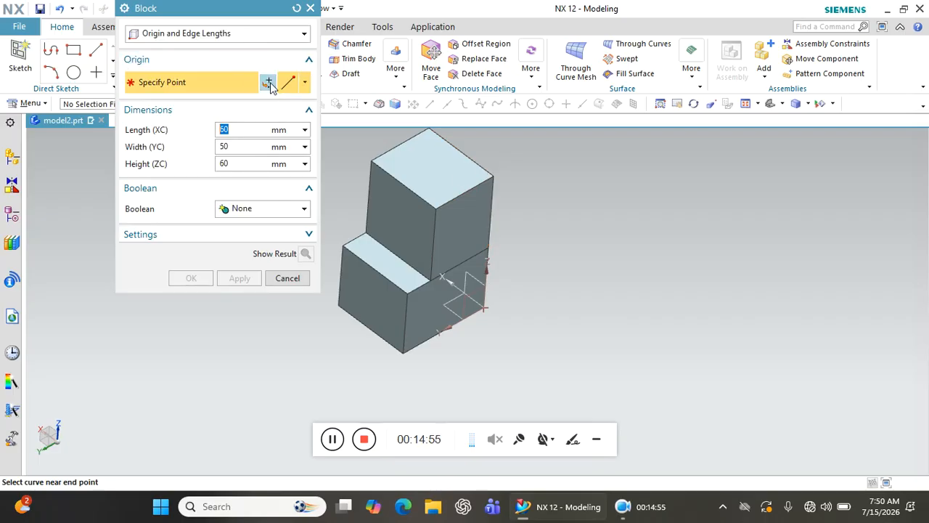
Step: Set the third block's origin at the second block's upper corner at X 0, Y 0, Z 110
click(269, 83)
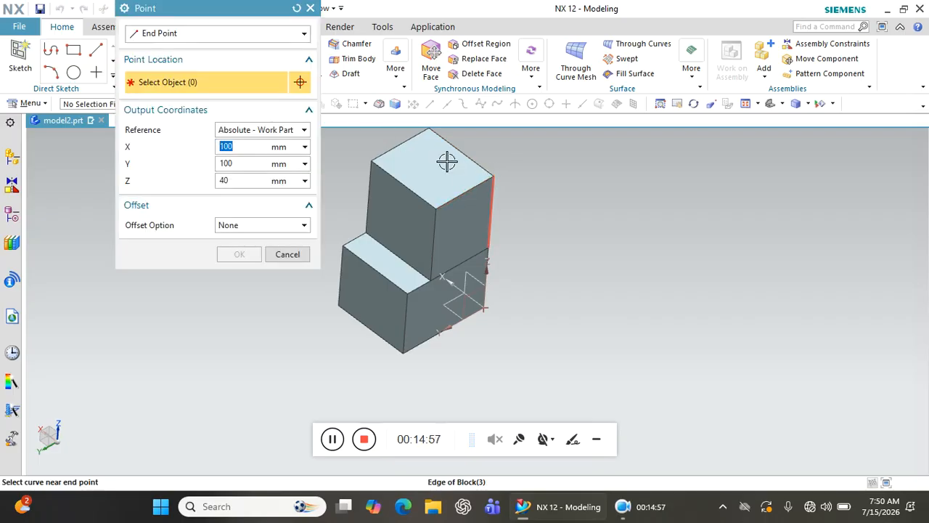
click(218, 33)
click(166, 44)
click(493, 176)
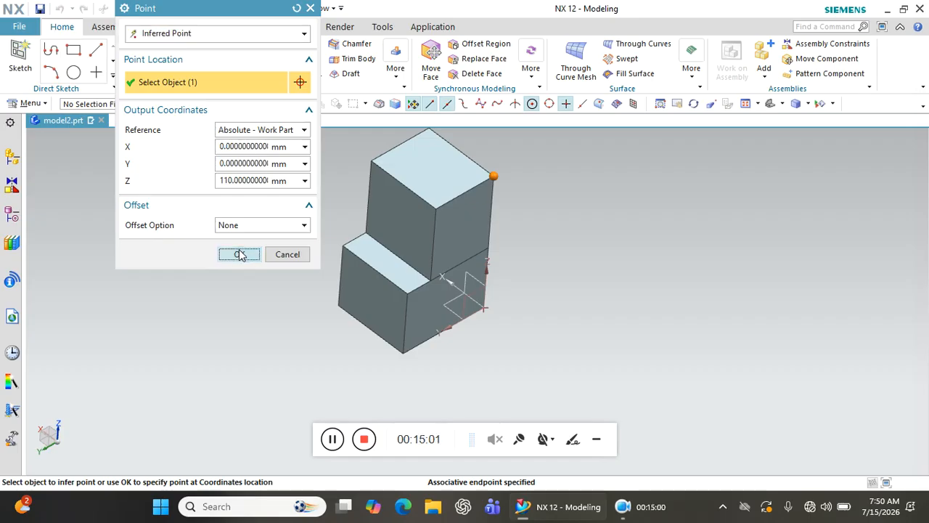
click(240, 254)
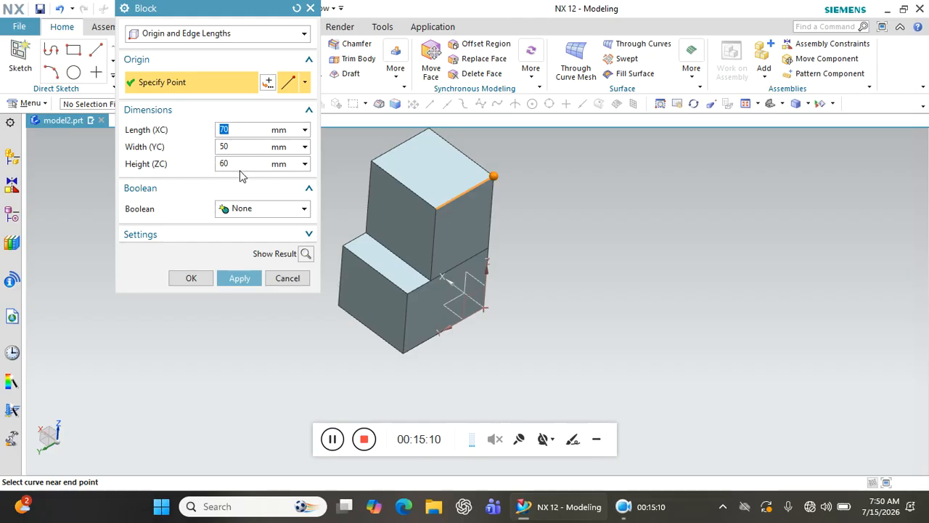
Step: Size the third block 70 × 60 × 30 mm with Boolean None, preview it, and create it on top of the second block
click(249, 148)
text(4)
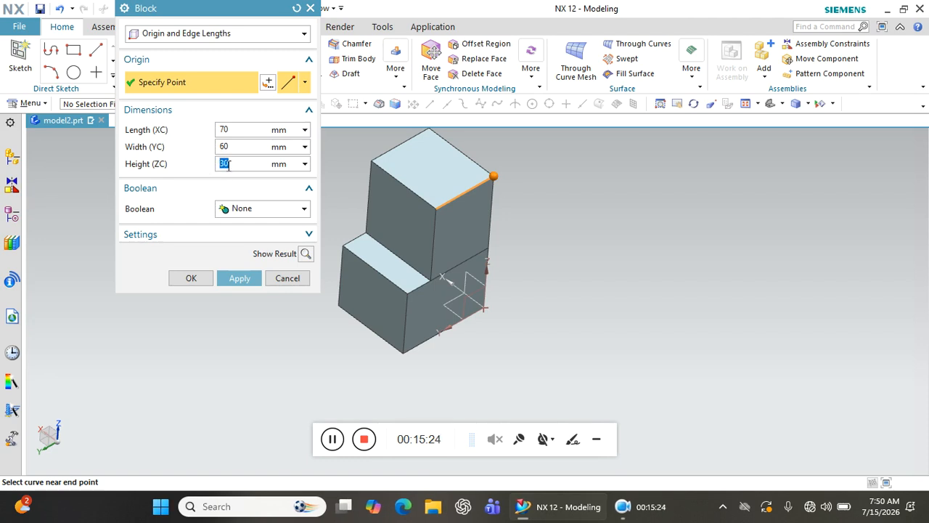
click(306, 254)
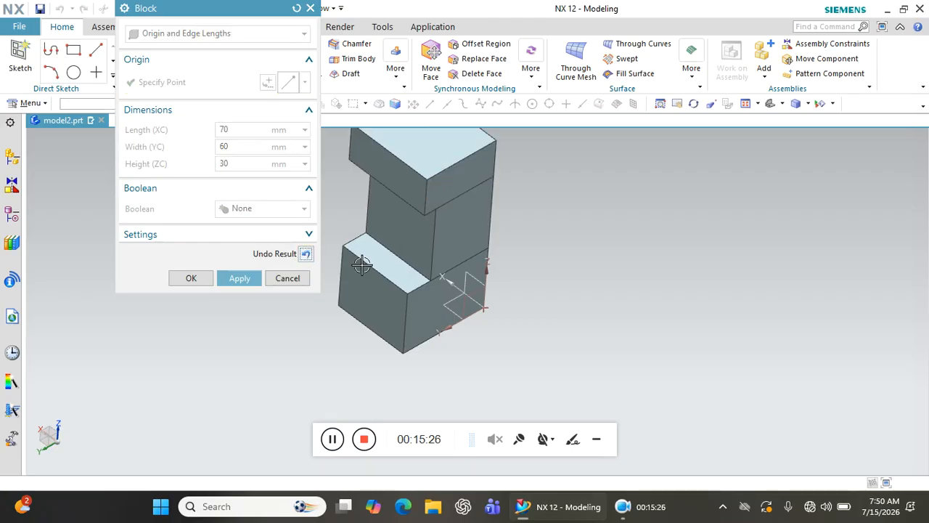
scroll(361, 265, down, 2)
click(191, 278)
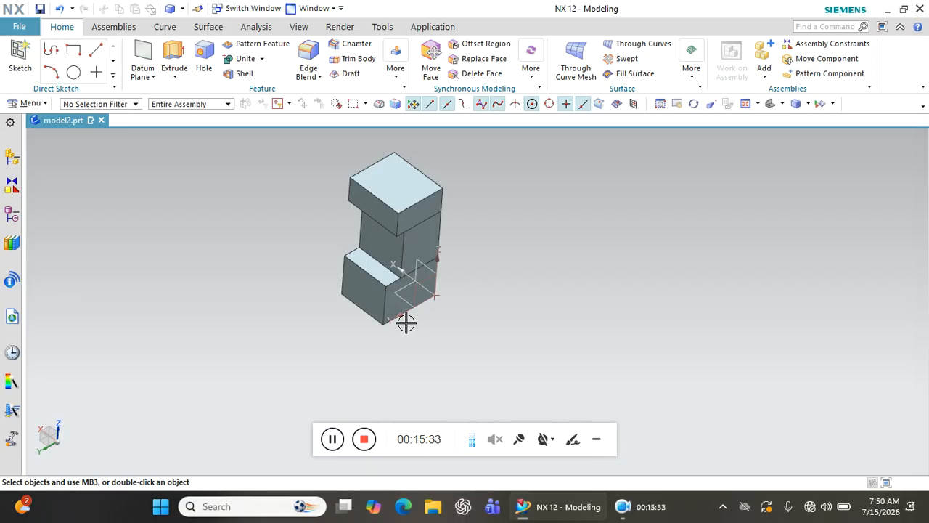
Step: Start a Hole feature for the three stacked blocks and set its type to Hole Series
scroll(475, 244, up, 3)
middle_drag(373, 253, 311, 187)
scroll(316, 162, down, 3)
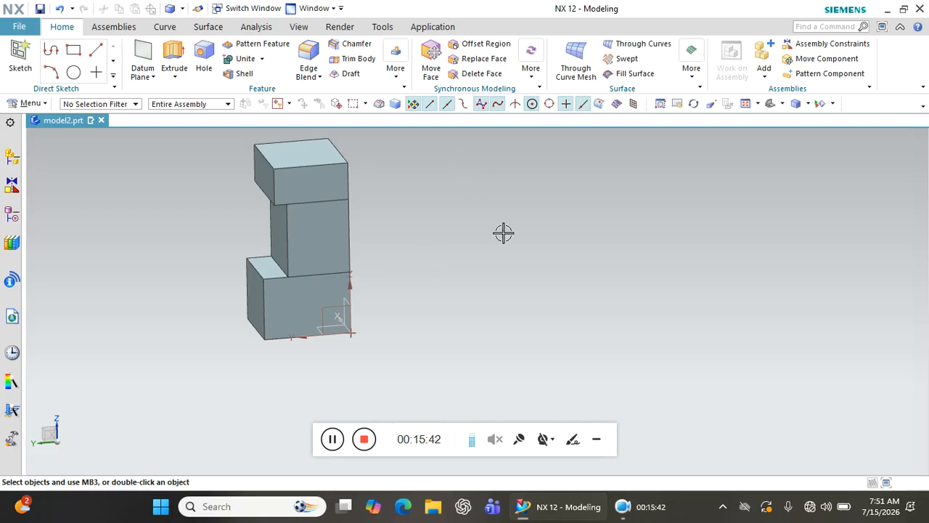
click(204, 66)
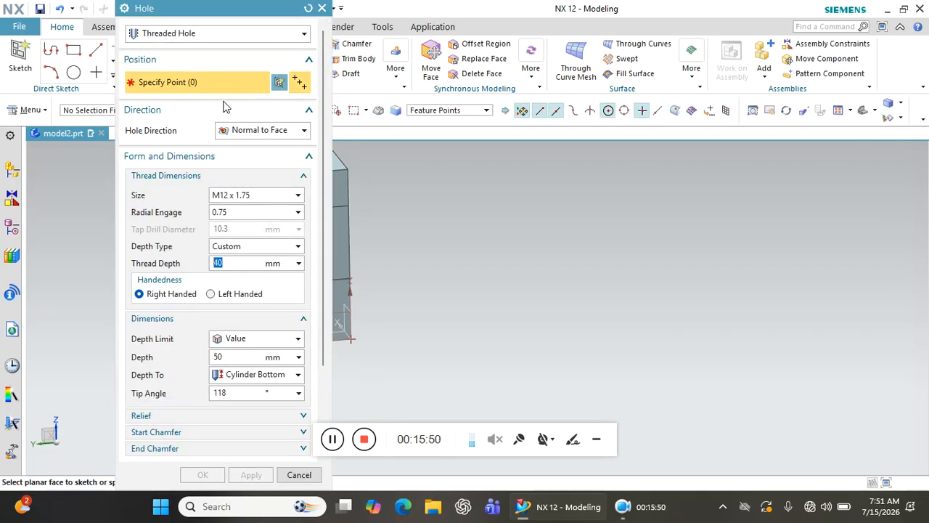
click(204, 33)
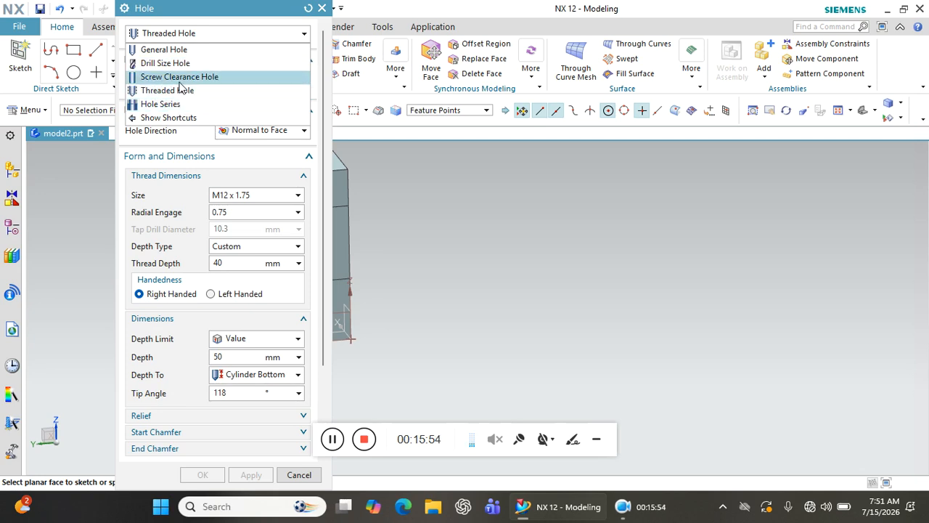
click(174, 104)
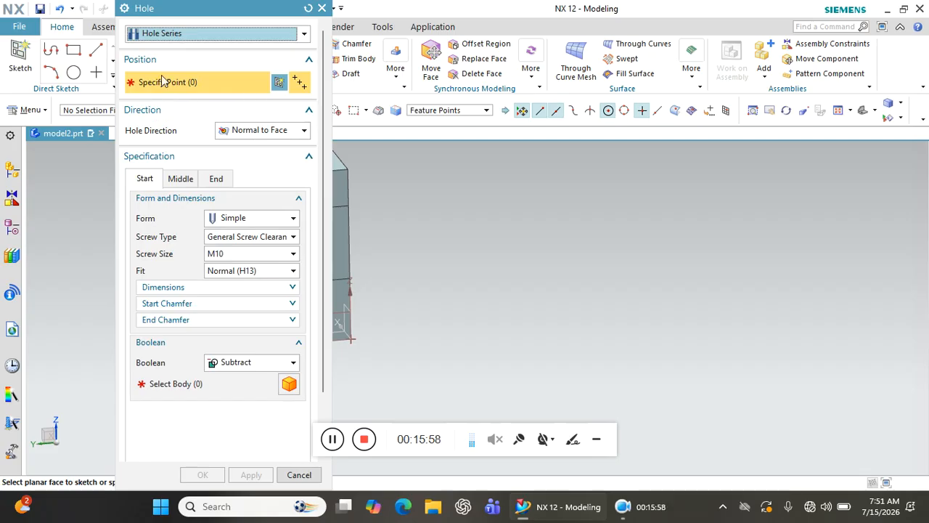
Step: Create a hole position sketch on the uppermost block's top face and place one point near the middle of the face
click(279, 84)
click(302, 158)
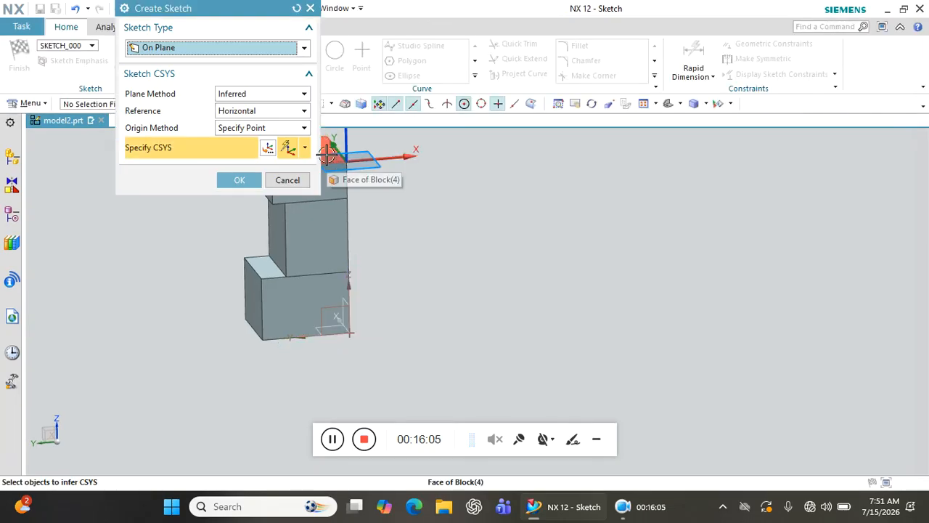
click(326, 154)
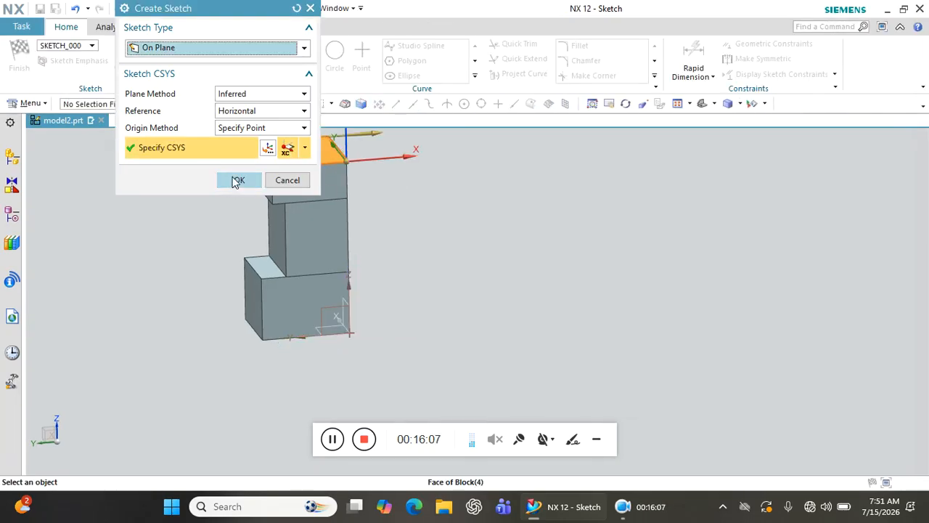
click(237, 181)
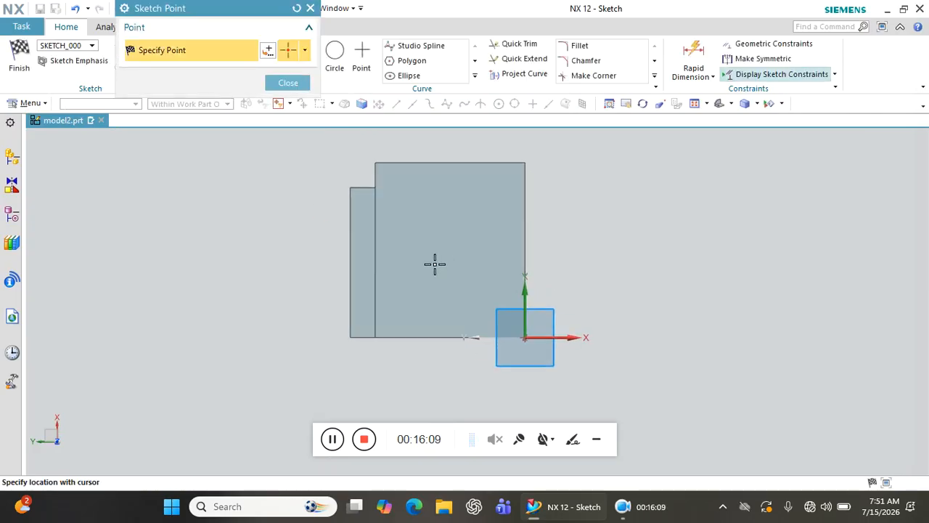
click(445, 250)
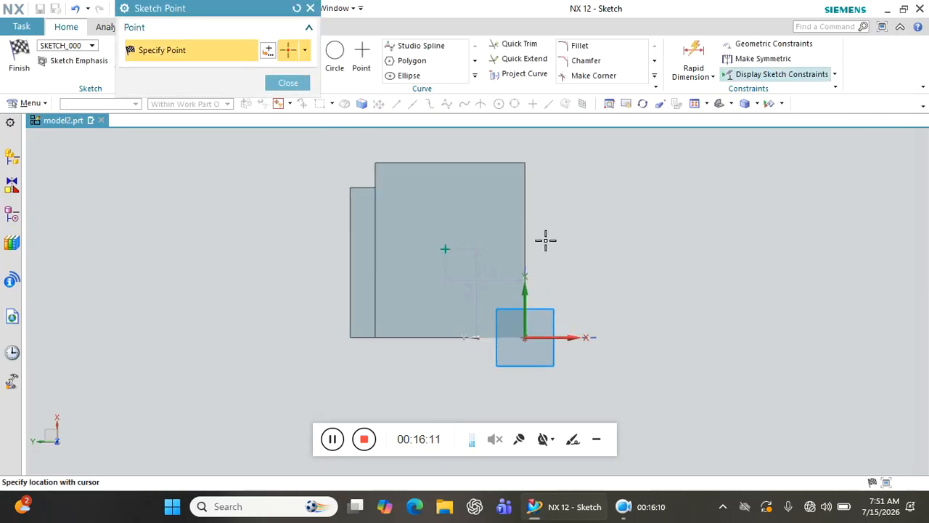
click(311, 8)
Step: Dimension the hole point 30 mm from the face's lower horizontal edge
click(693, 60)
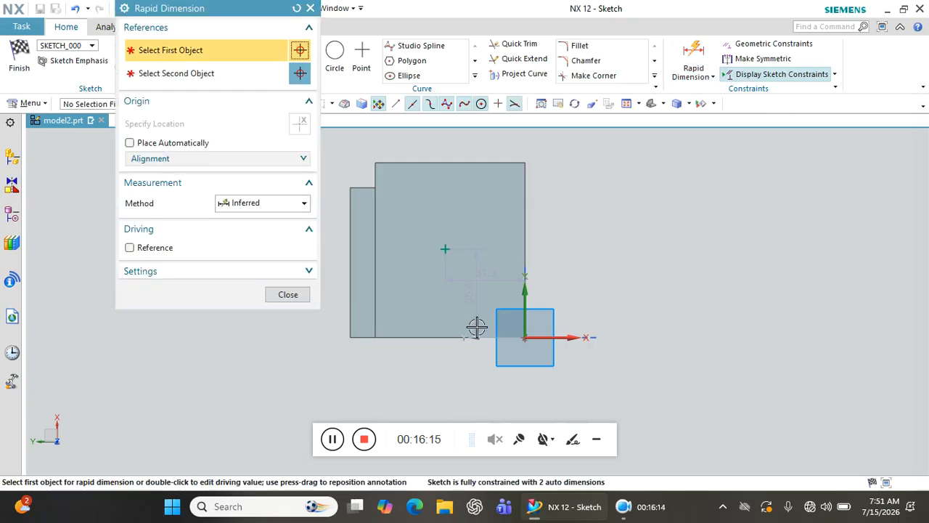
click(435, 337)
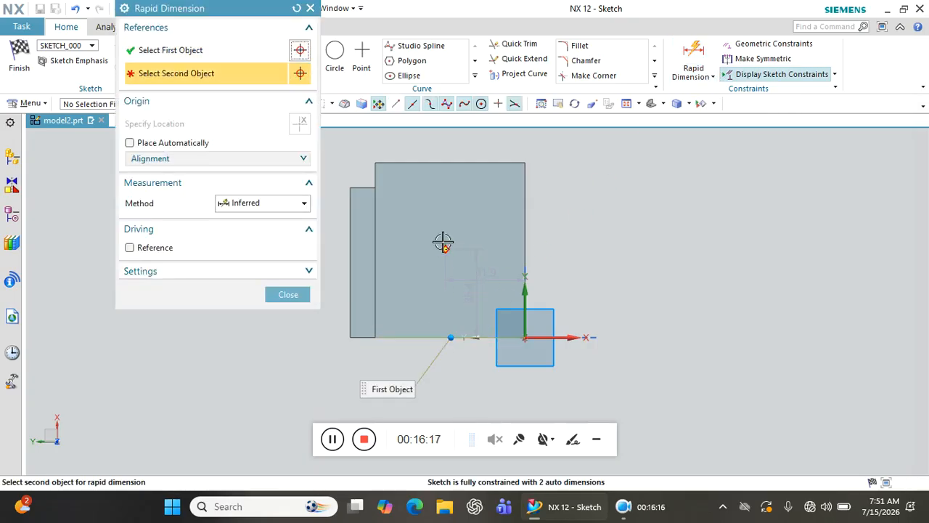
click(444, 249)
click(642, 269)
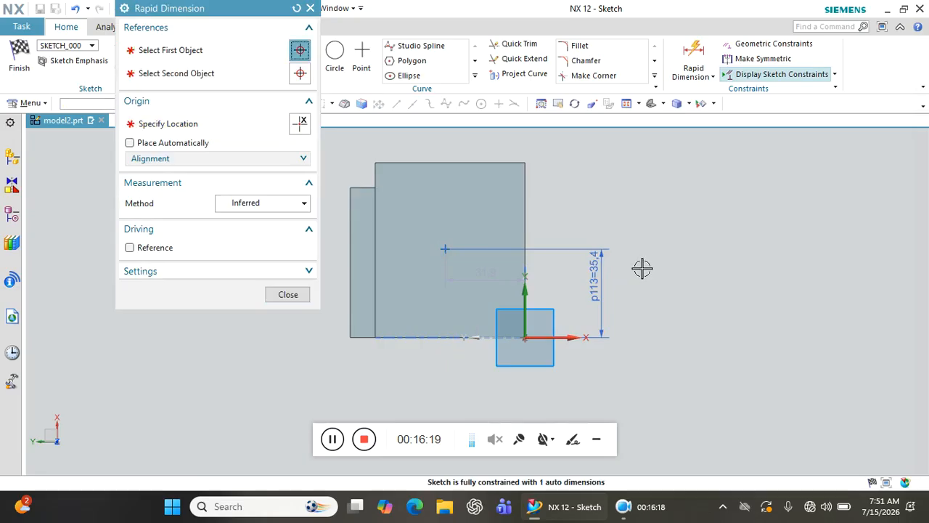
text(30)
key(Return)
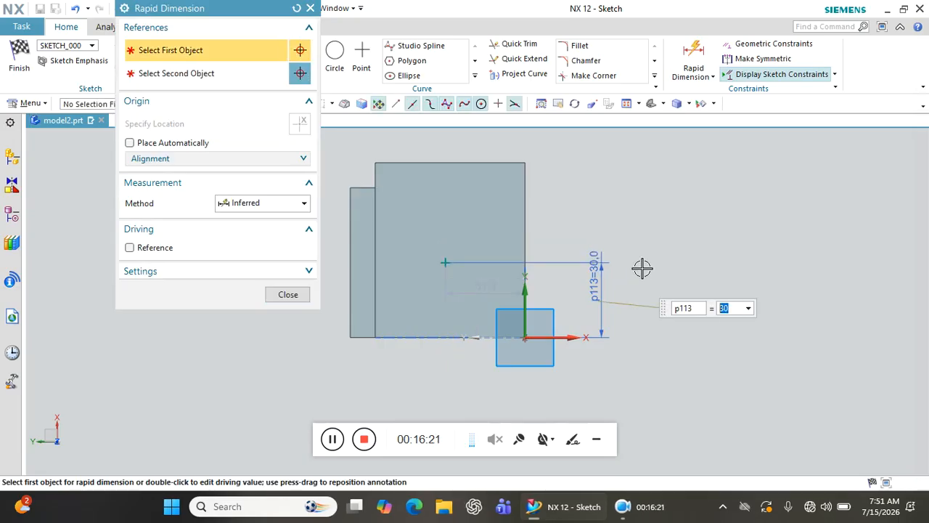
Step: Dimension the hole point 25 mm from the face's right vertical edge and finish the position sketch
click(525, 240)
click(445, 261)
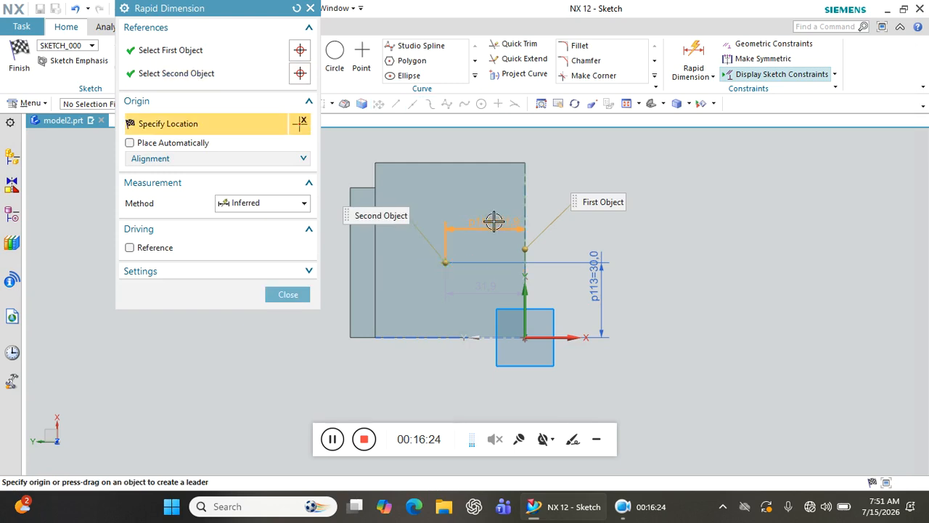
click(493, 222)
text(2)
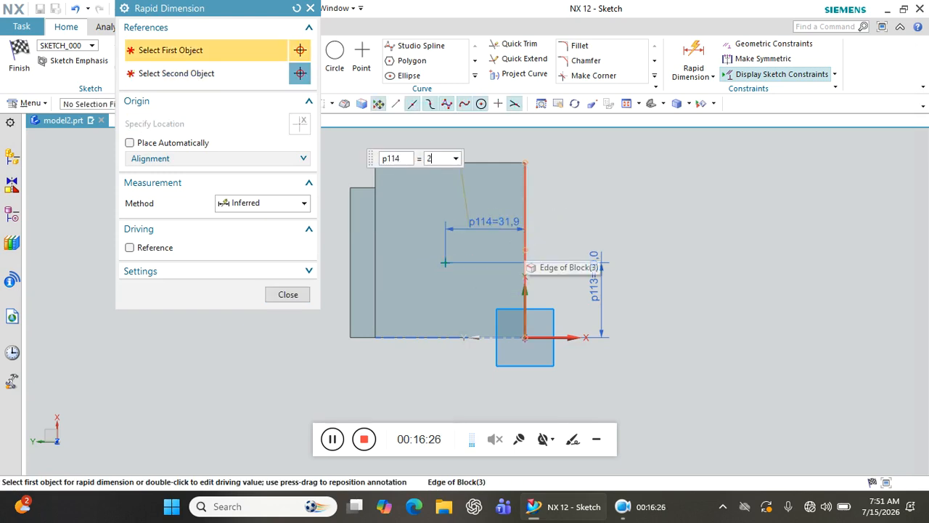
text(5)
key(Return)
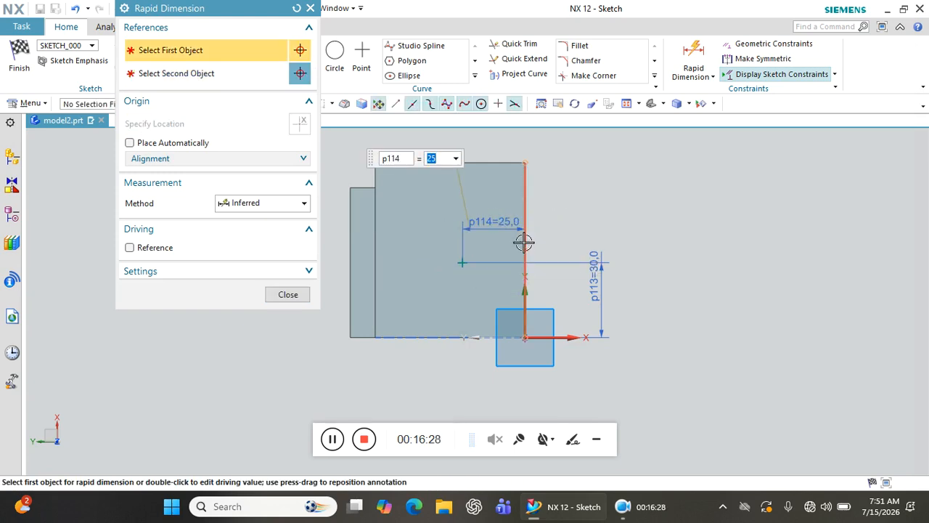
click(287, 294)
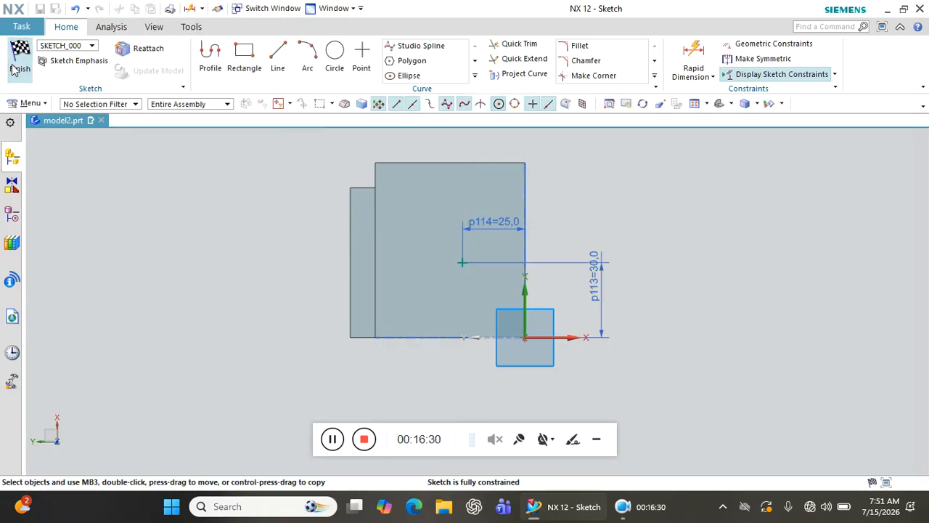
click(10, 68)
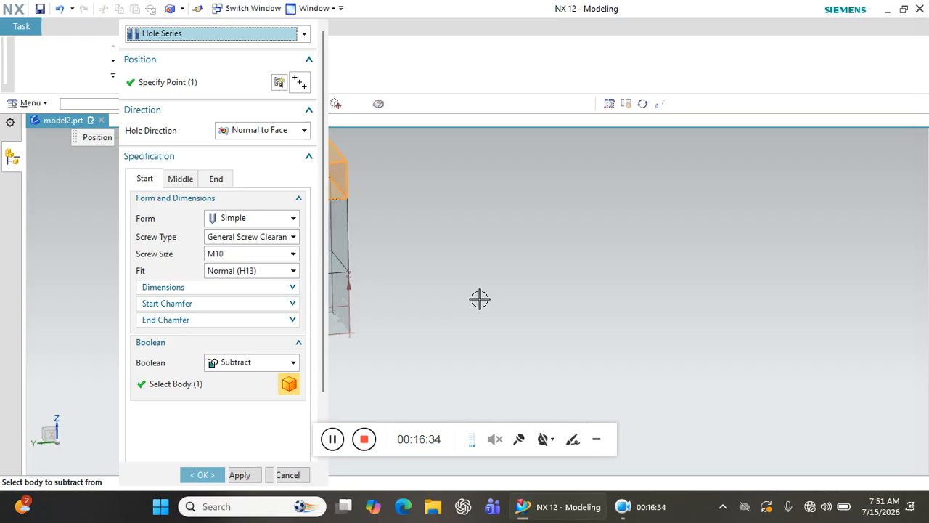
Step: Examine the hole series preview through the three blocks and the Start, Middle and End specifications with the body each one cuts
scroll(445, 325, up, 2)
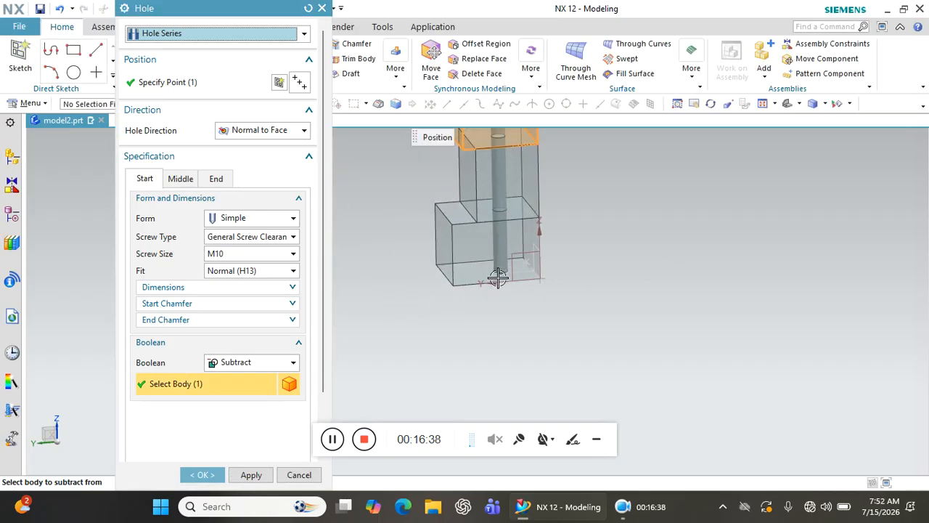
scroll(506, 145, up, 3)
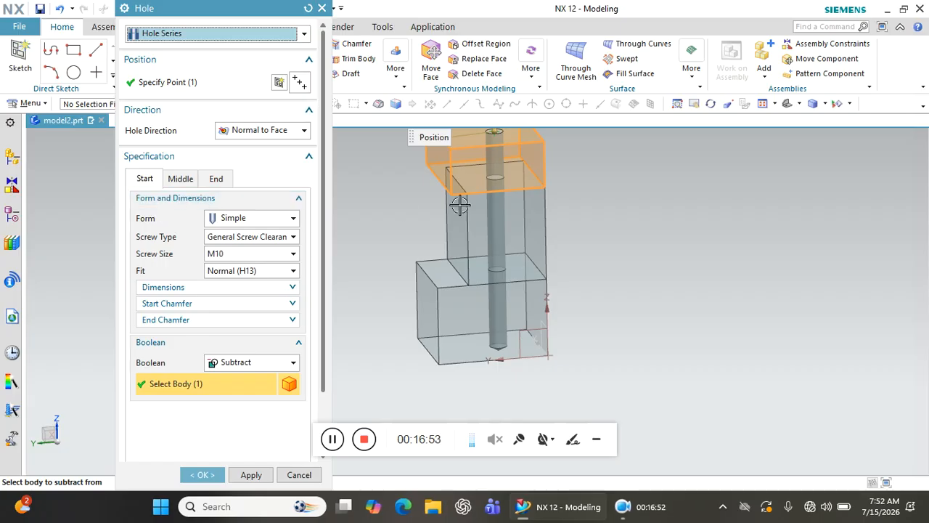
scroll(494, 158, down, 3)
scroll(544, 170, down, 1)
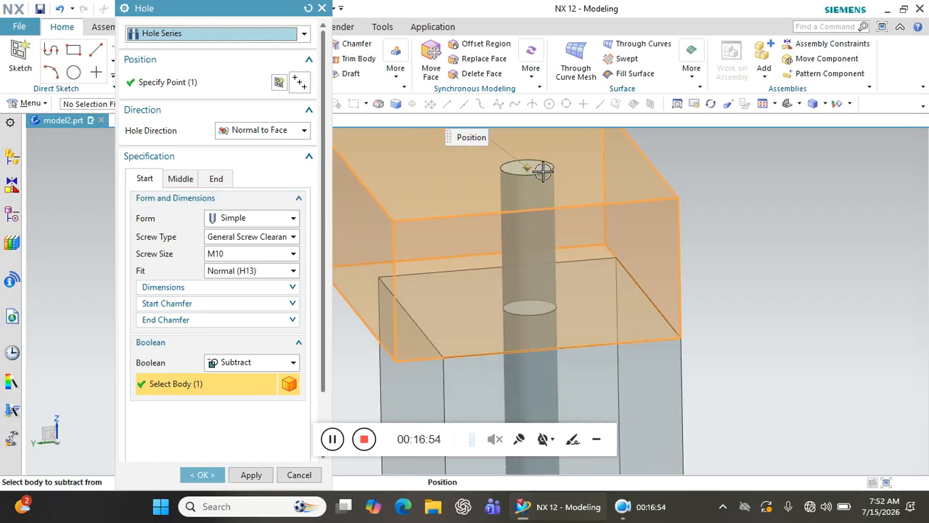
scroll(598, 208, up, 1)
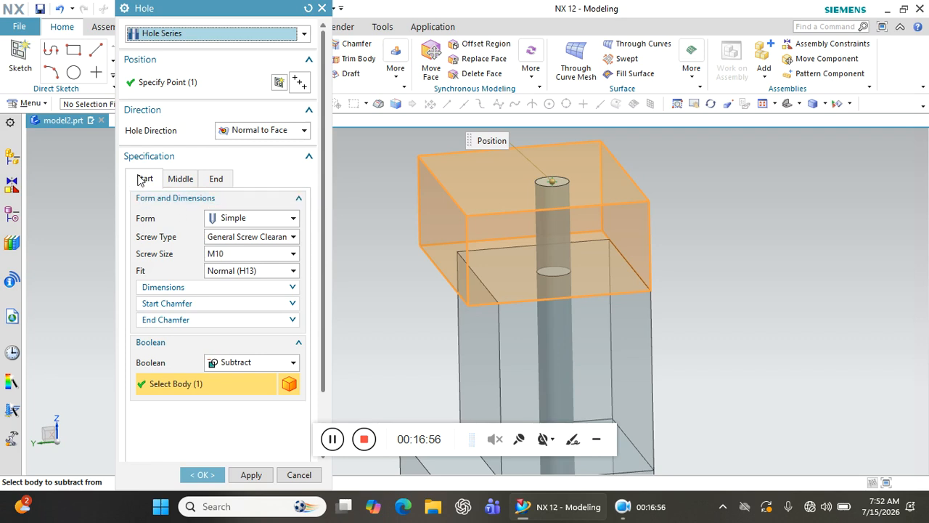
click(180, 180)
click(215, 179)
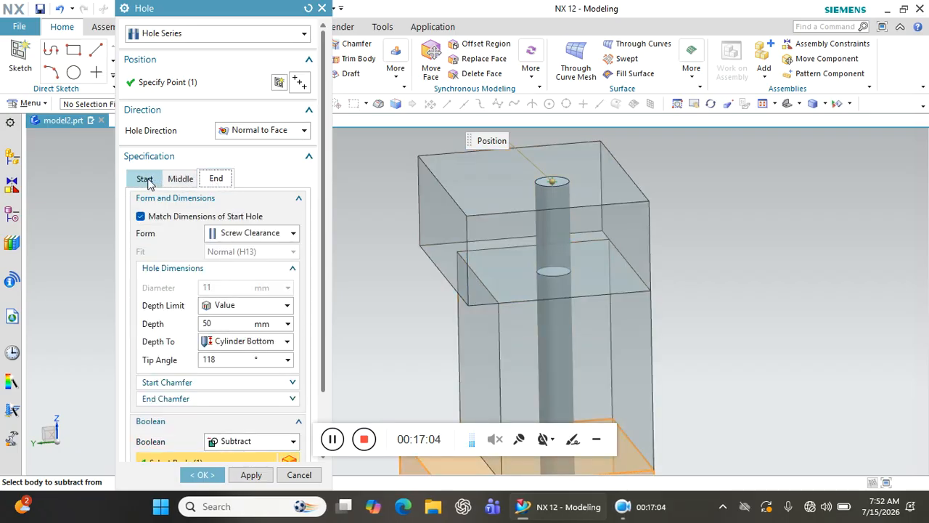
scroll(581, 178, down, 3)
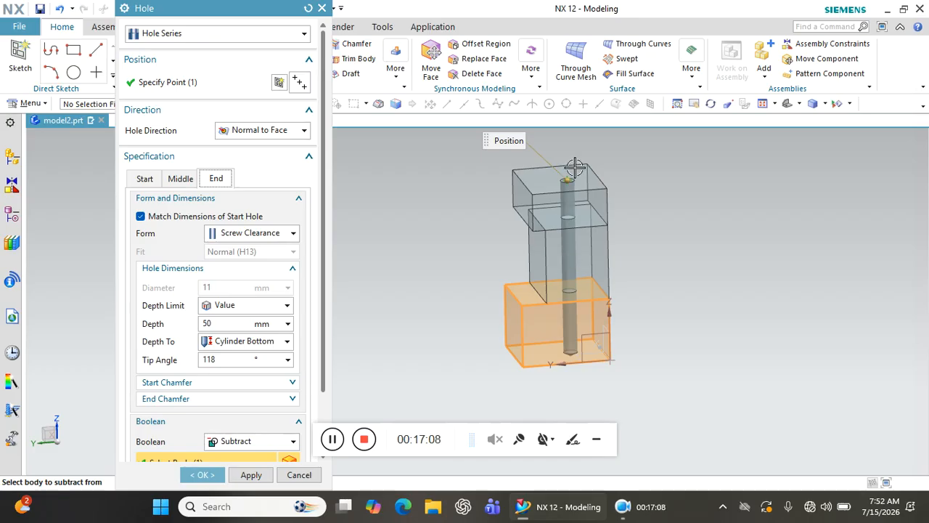
click(146, 179)
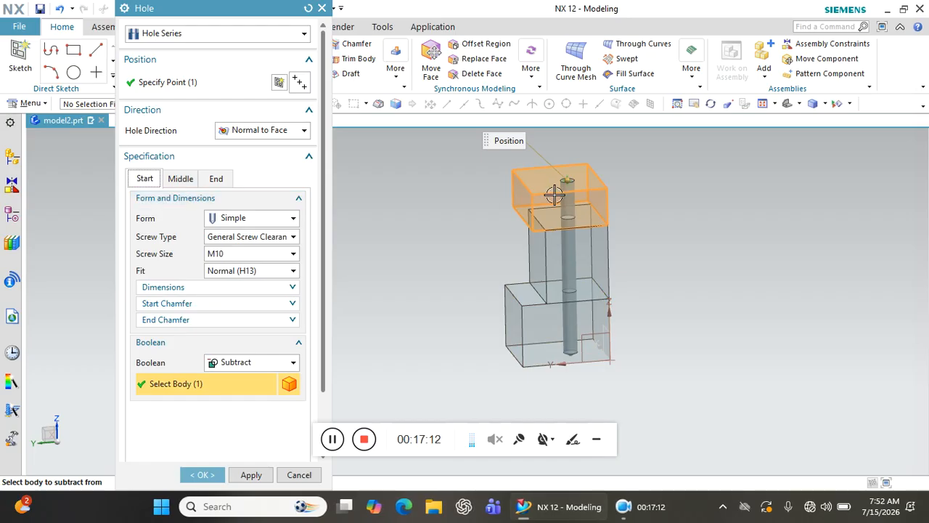
Step: Set the start hole's screw size to M14, and give the middle hole a custom 10 mm diameter instead of matching the start hole
click(238, 253)
click(233, 282)
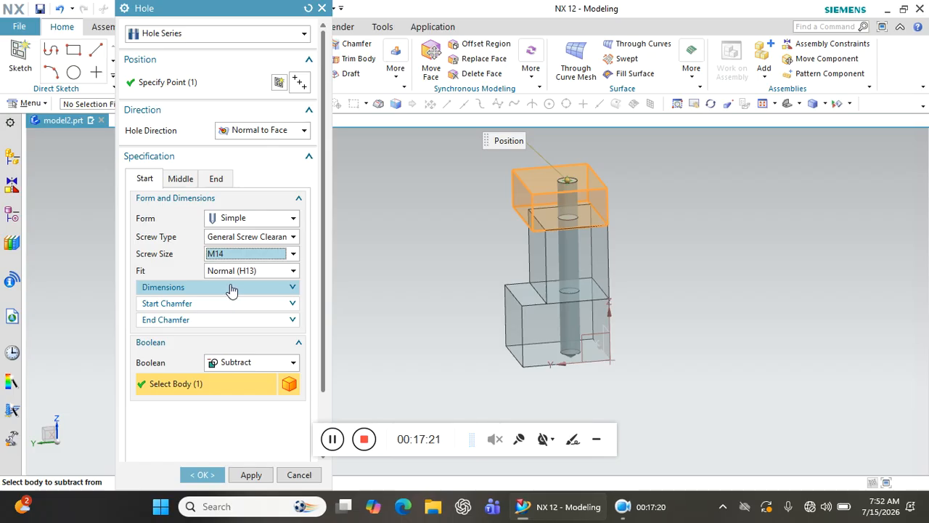
click(181, 182)
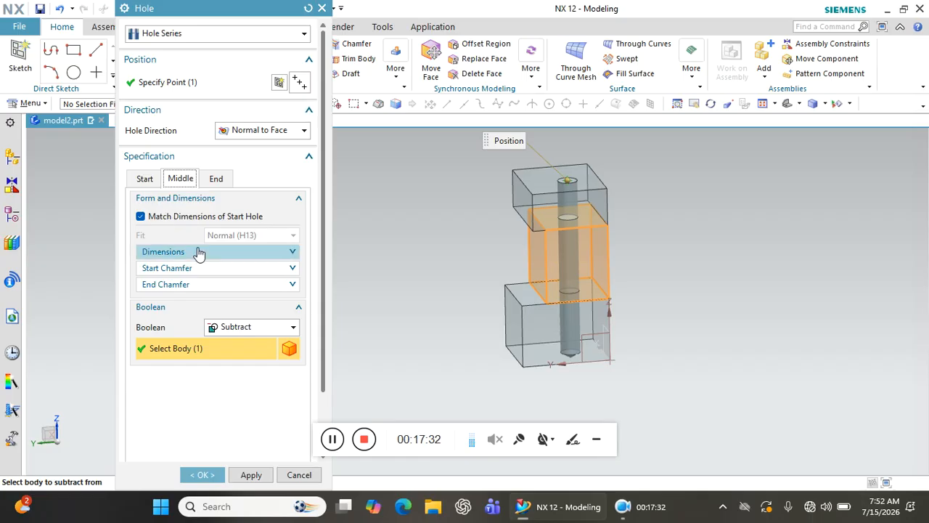
click(168, 252)
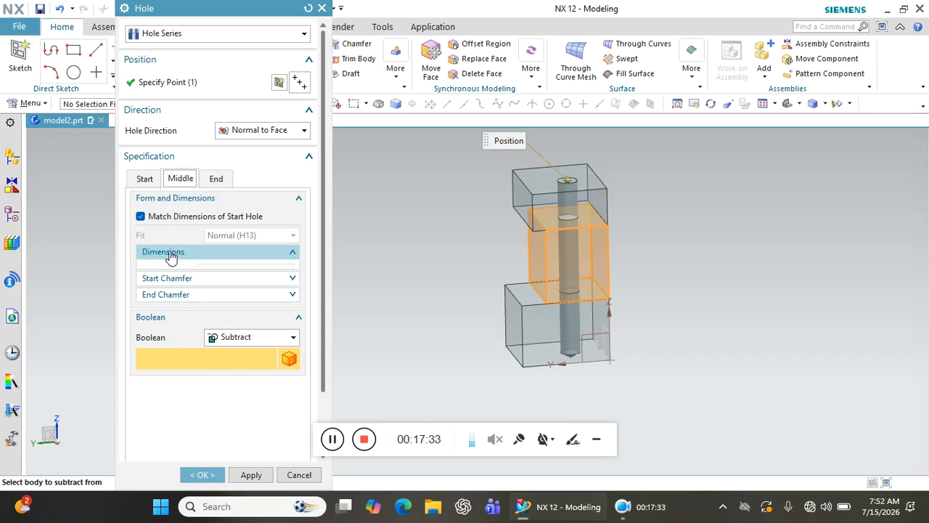
click(151, 220)
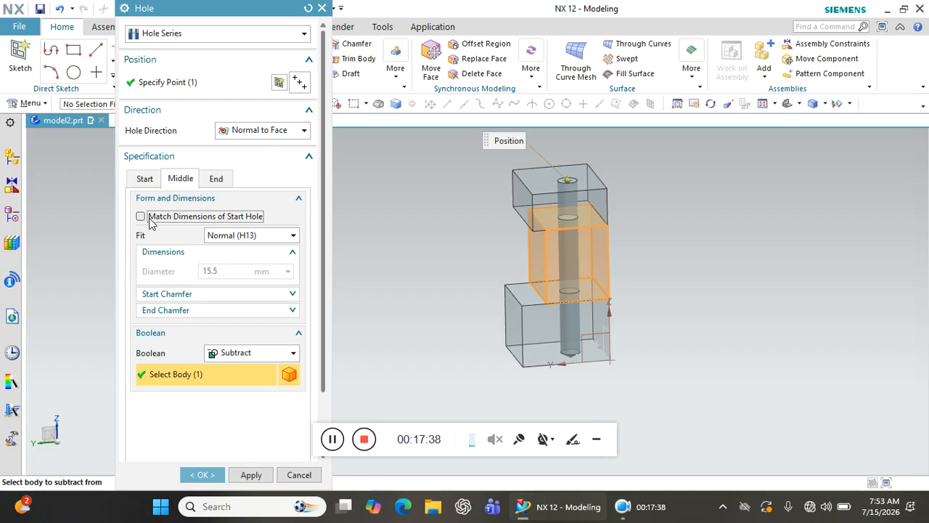
click(265, 237)
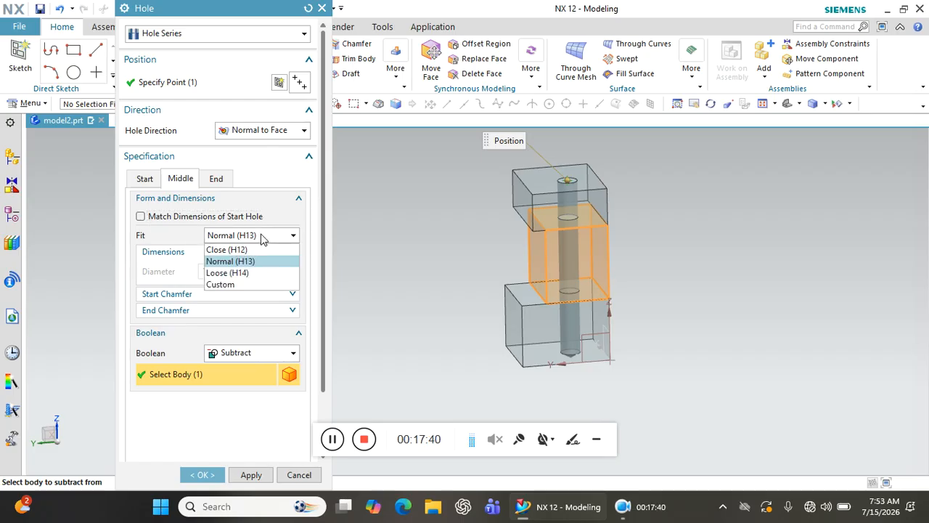
click(231, 284)
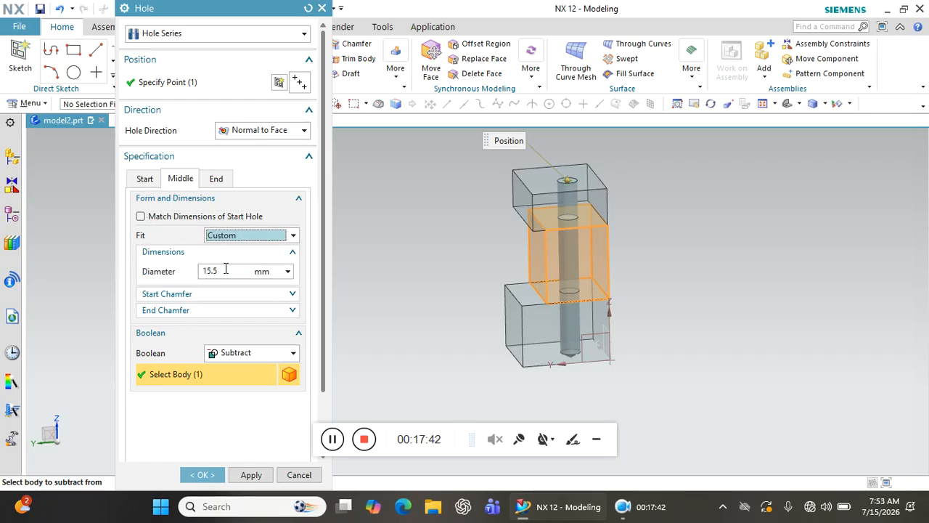
click(248, 272)
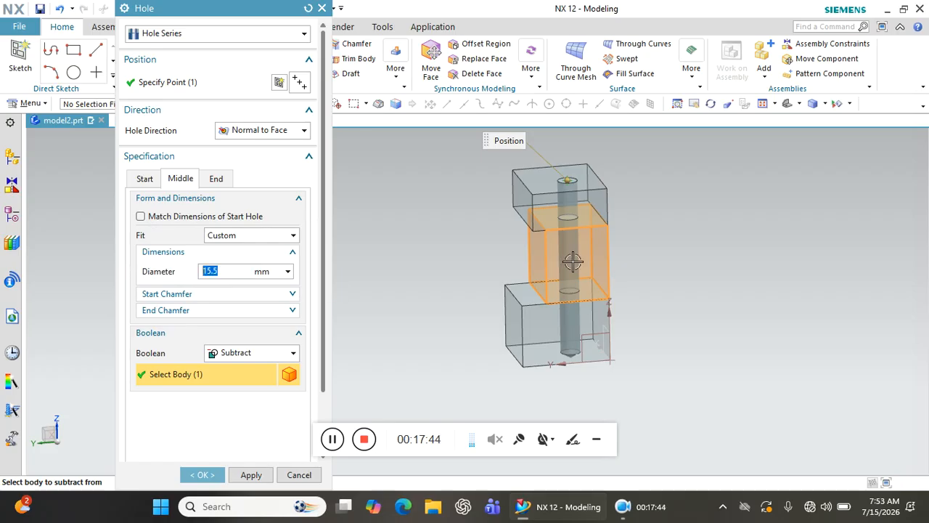
text(1)
key(Return)
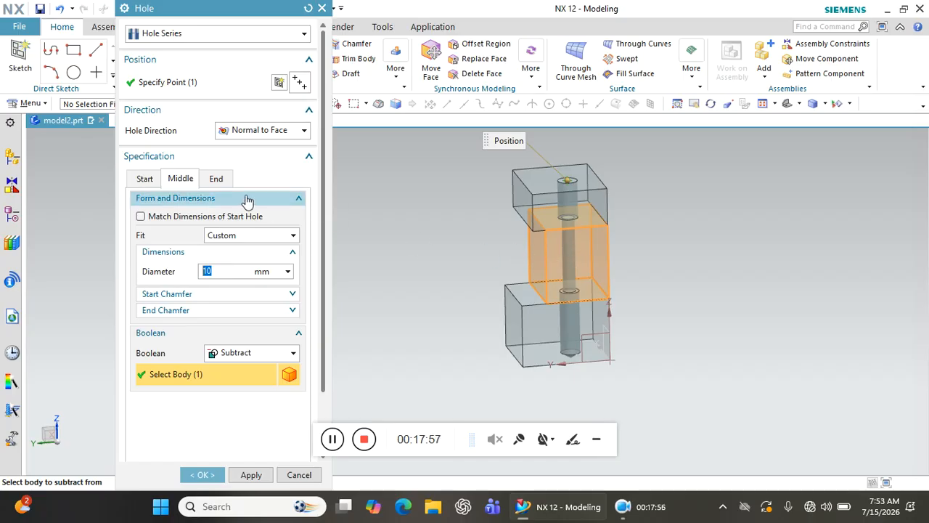
Step: Give the end hole a custom fit with an 8 mm diameter instead of matching the start hole, and create the hole series
click(216, 179)
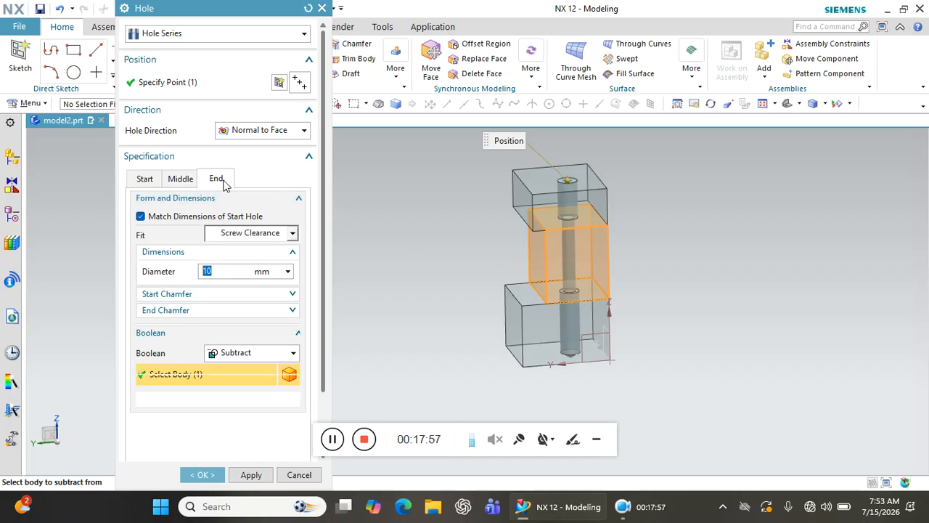
click(146, 218)
click(230, 254)
click(227, 301)
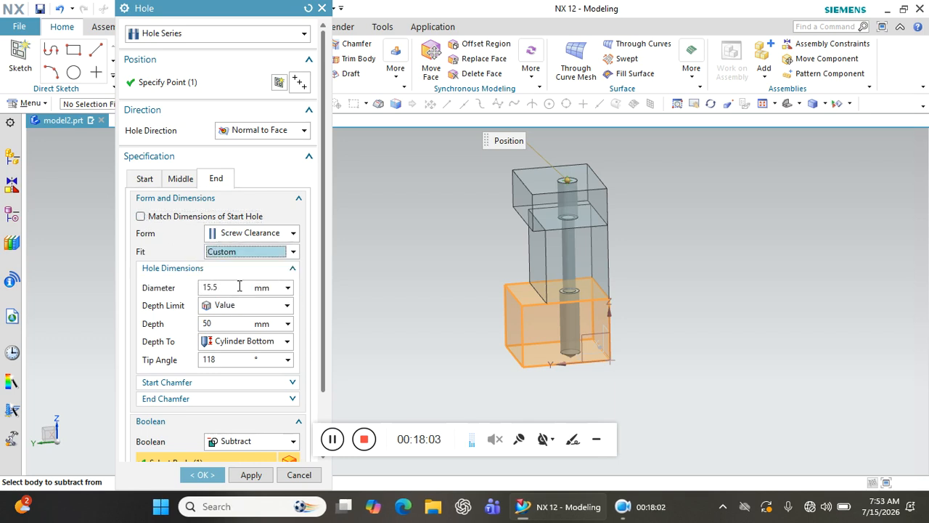
click(239, 286)
text(8)
key(Return)
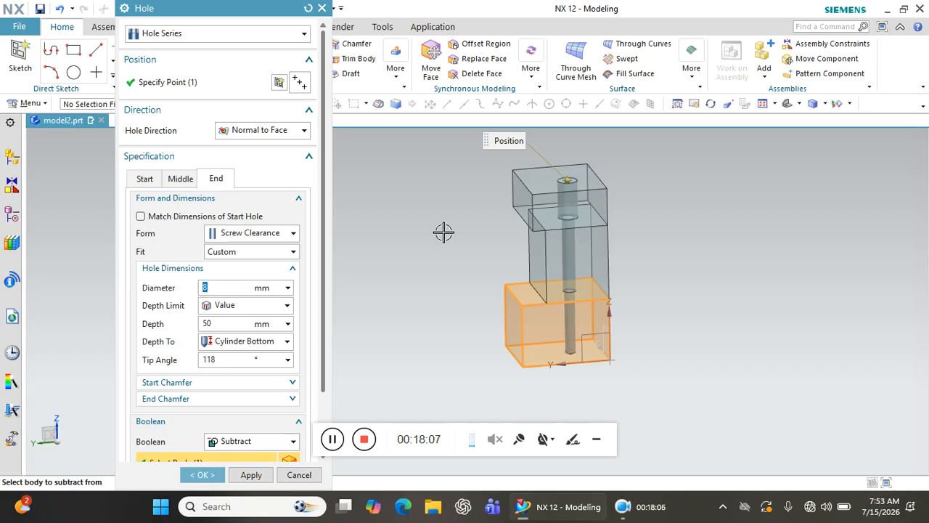
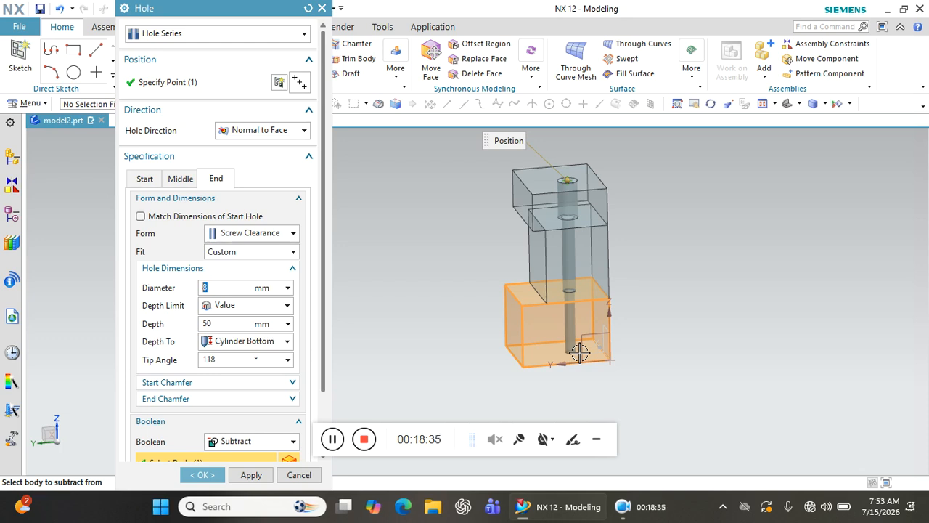
click(203, 475)
middle_drag(639, 291, 410, 380)
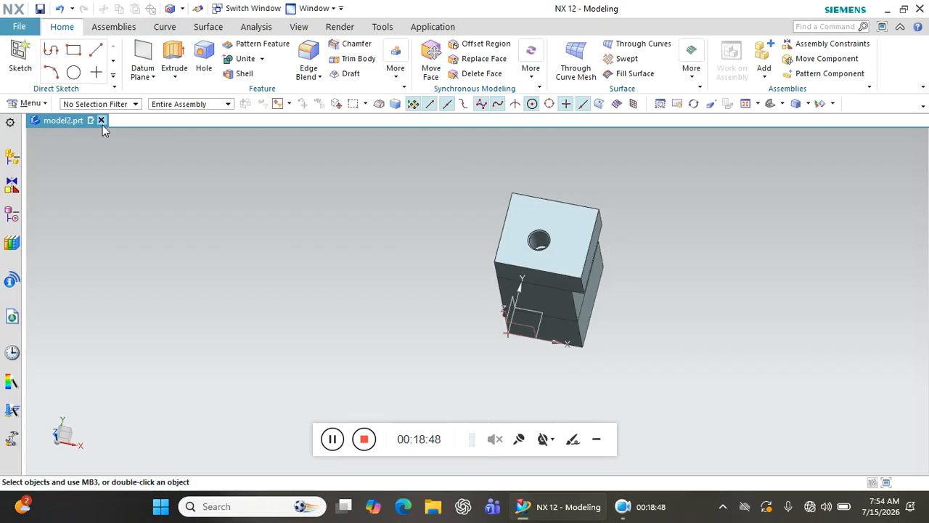
Step: Undo the hole series and the two upper blocks, back to the single base block
key(ctrl+z)
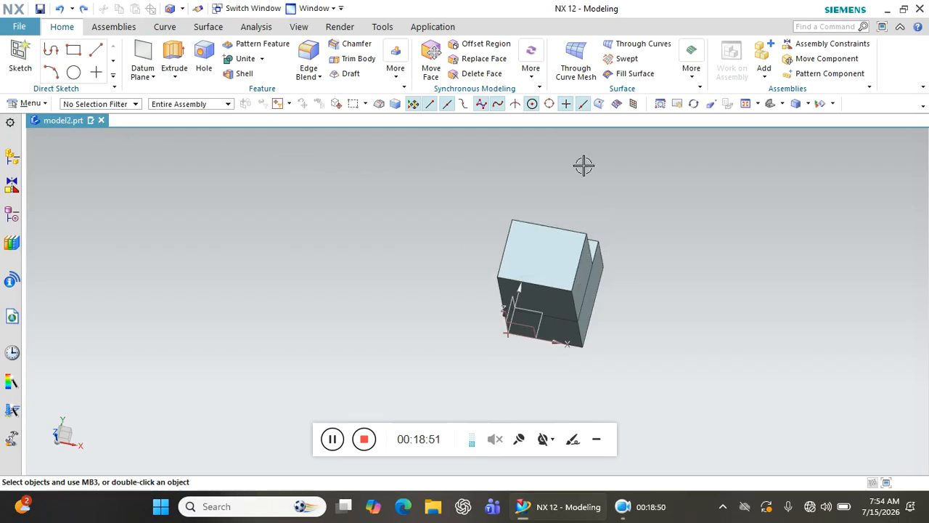
key(ctrl+z)
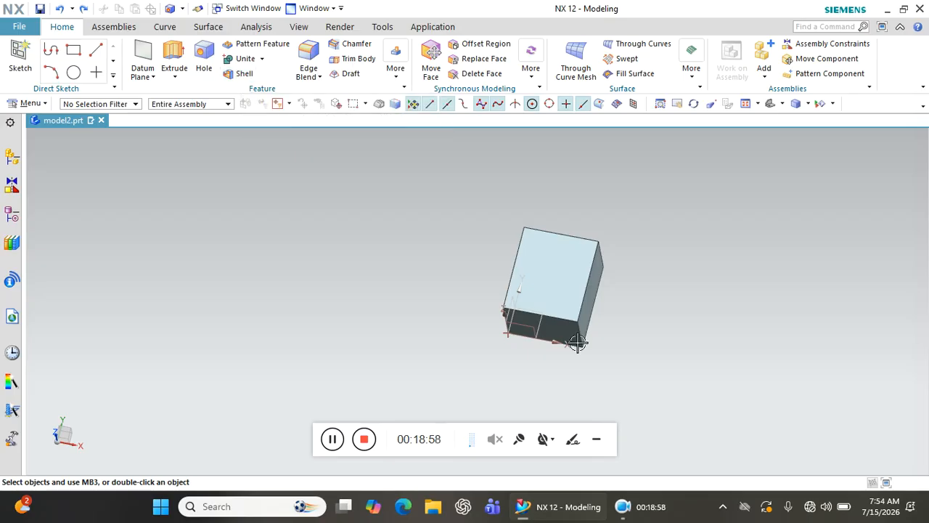
Step: Edge Blend the block's four top edges and four vertical edges with a 10 mm radius
middle_drag(578, 344, 584, 303)
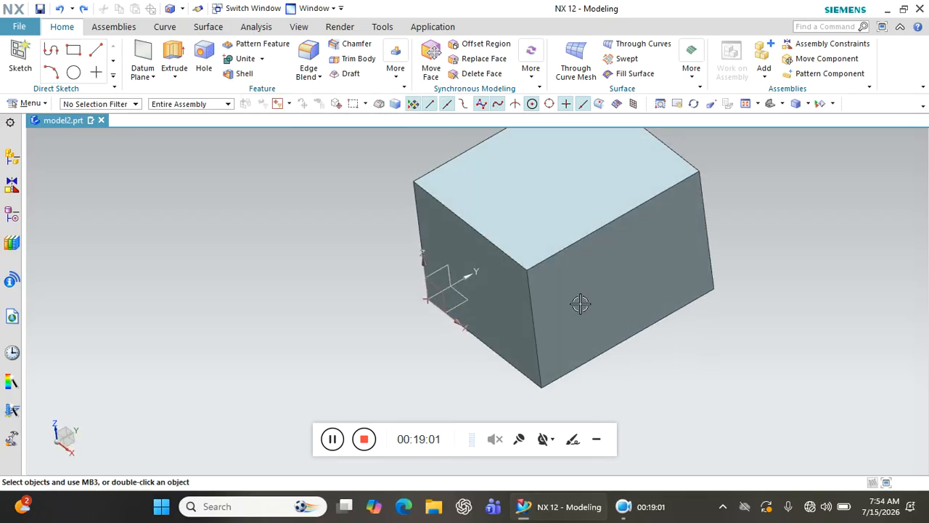
click(309, 59)
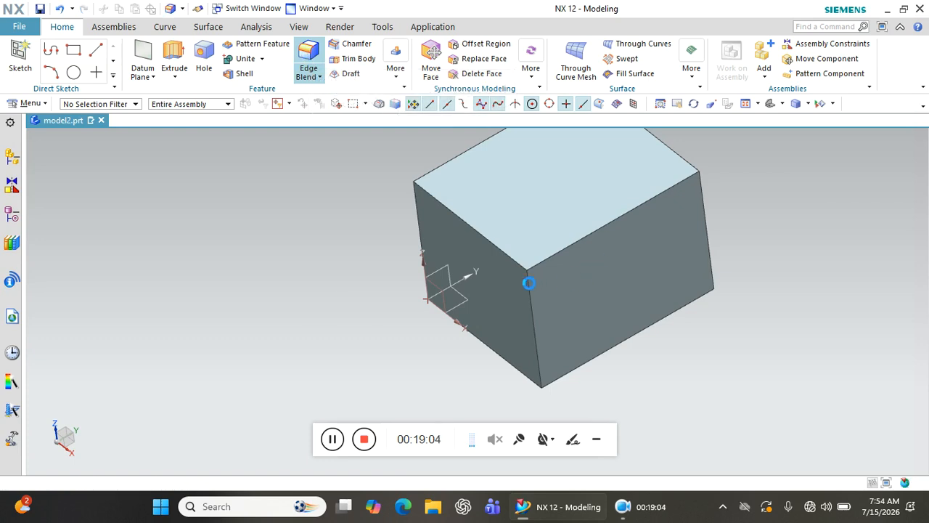
click(529, 280)
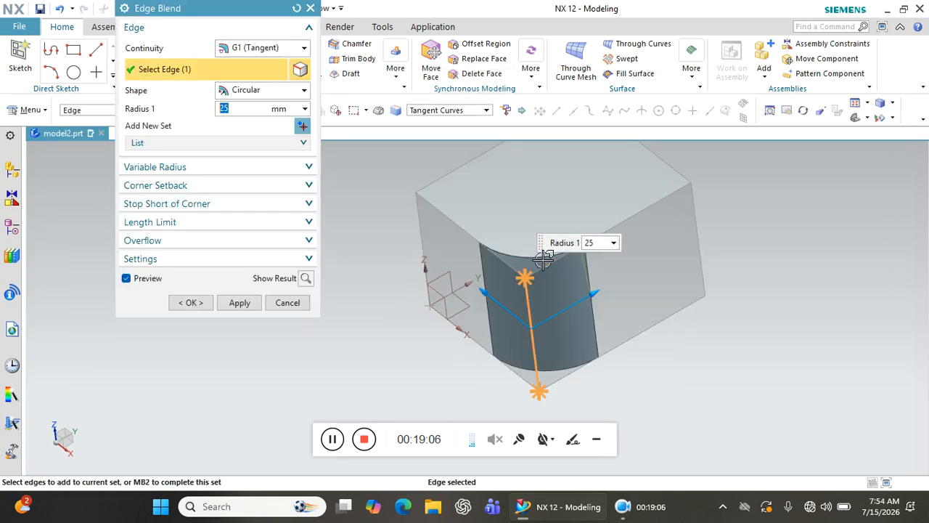
click(635, 212)
click(472, 230)
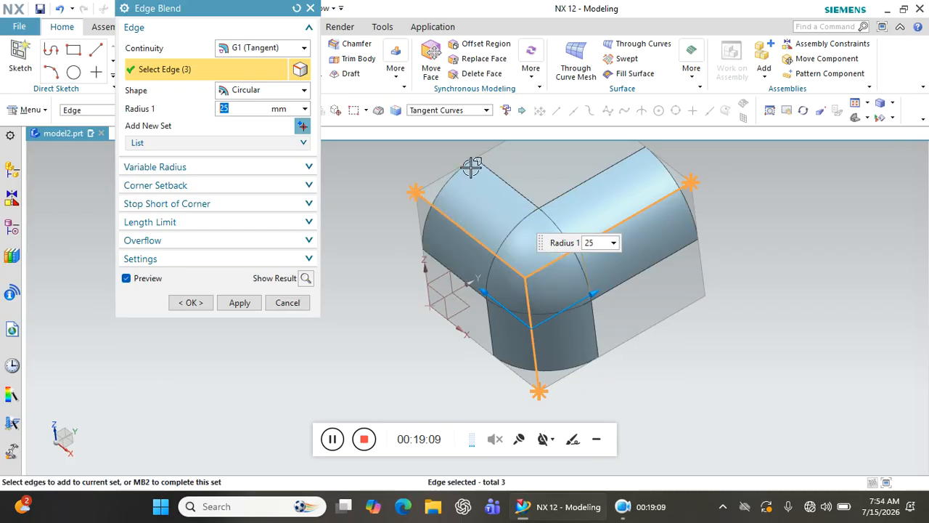
click(471, 164)
click(650, 153)
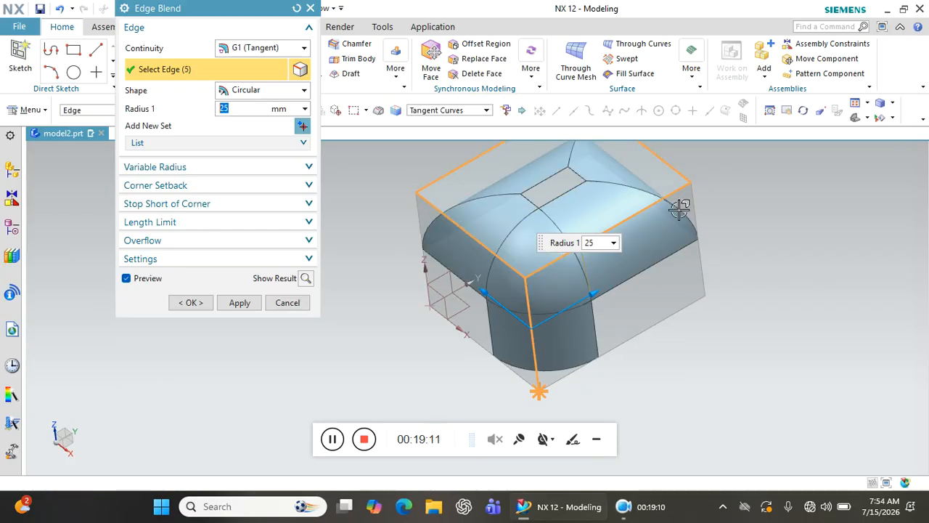
click(699, 218)
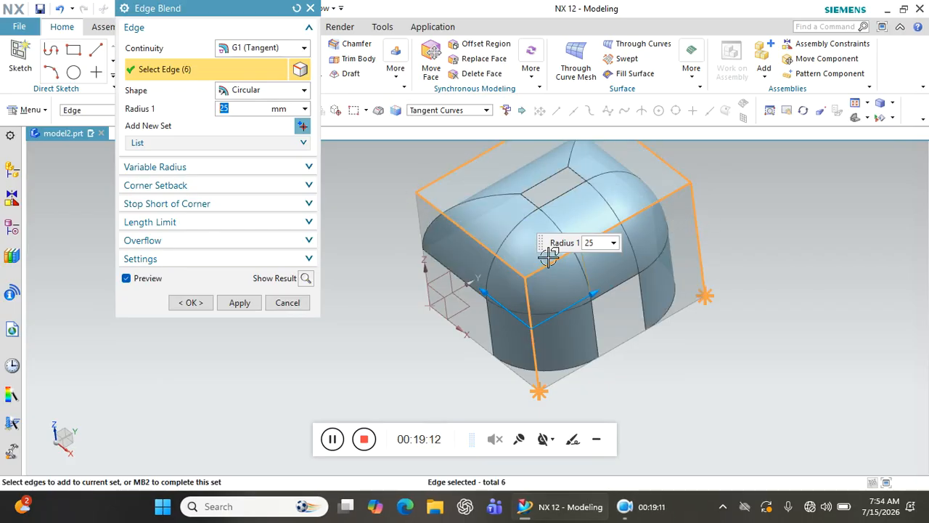
click(420, 253)
middle_drag(668, 231, 643, 353)
click(644, 350)
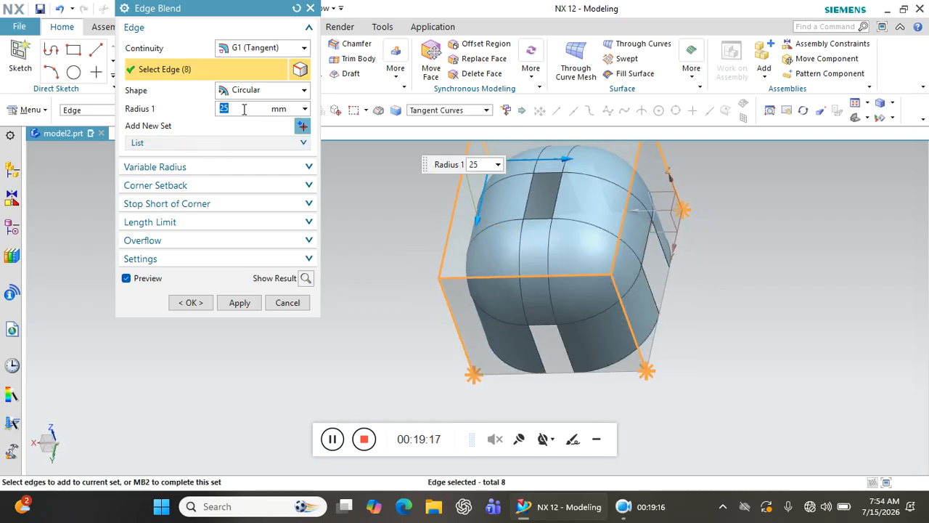
text(10)
key(Return)
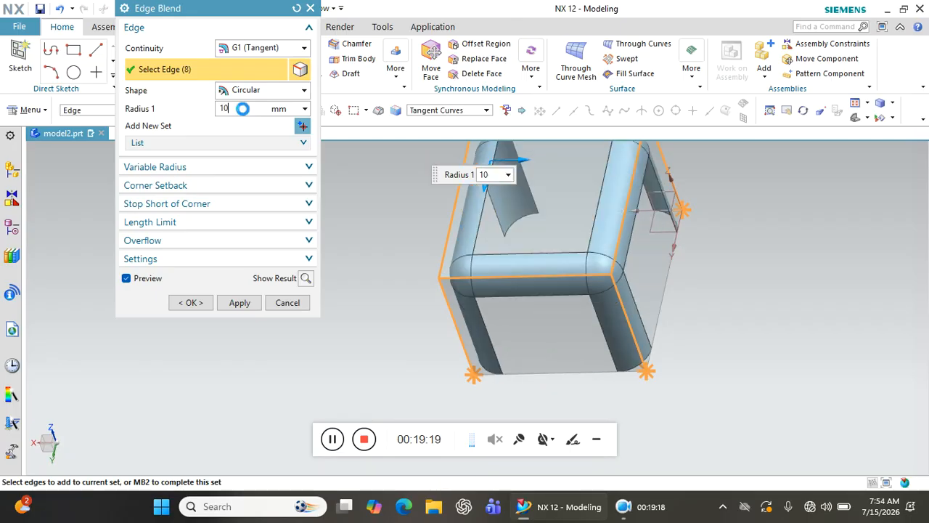
click(190, 302)
Step: Start a Shell that removes the block's flat, unblended bottom face, using Remove Faces, then Shell with a 2 mm thickness
middle_drag(669, 297, 554, 372)
scroll(432, 345, down, 2)
scroll(473, 250, up, 3)
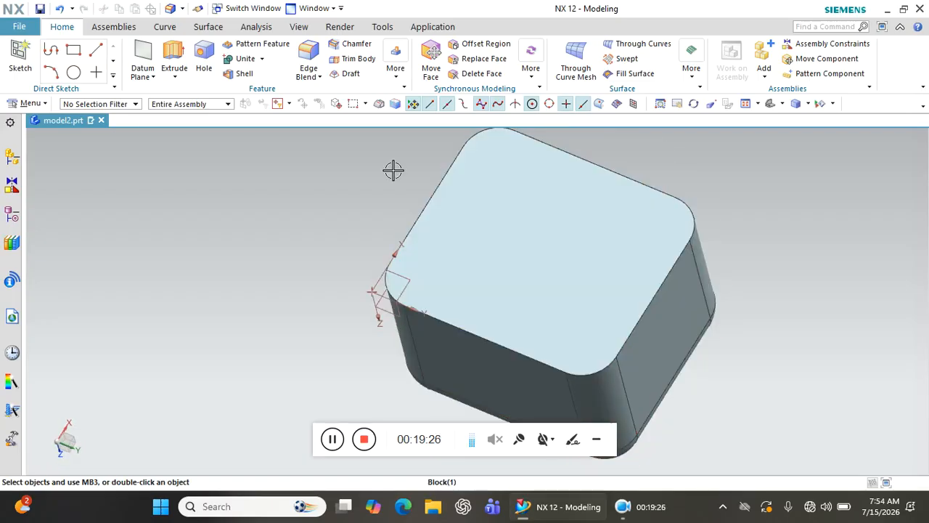
click(243, 75)
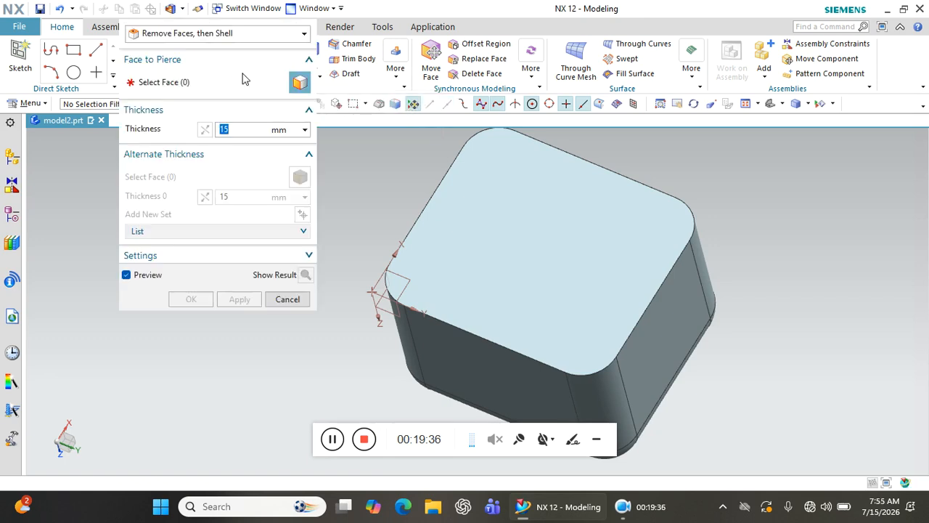
click(545, 249)
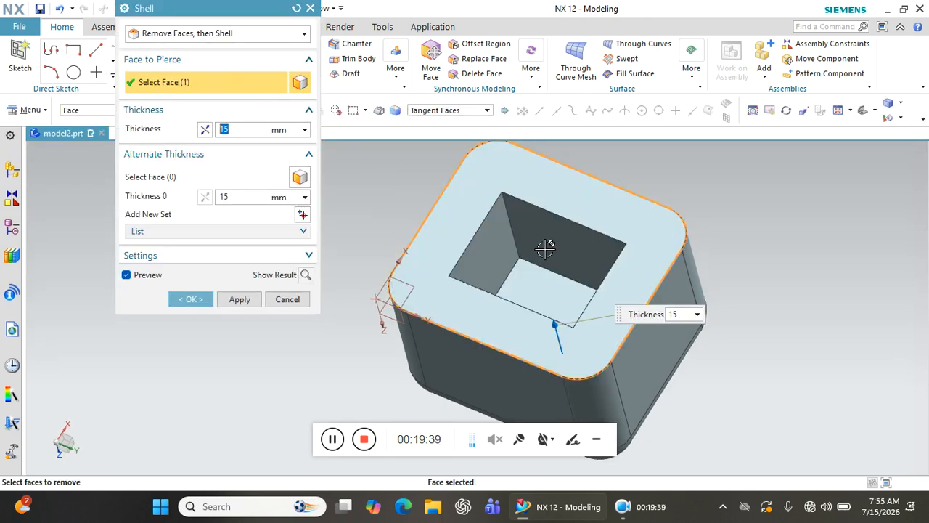
click(181, 34)
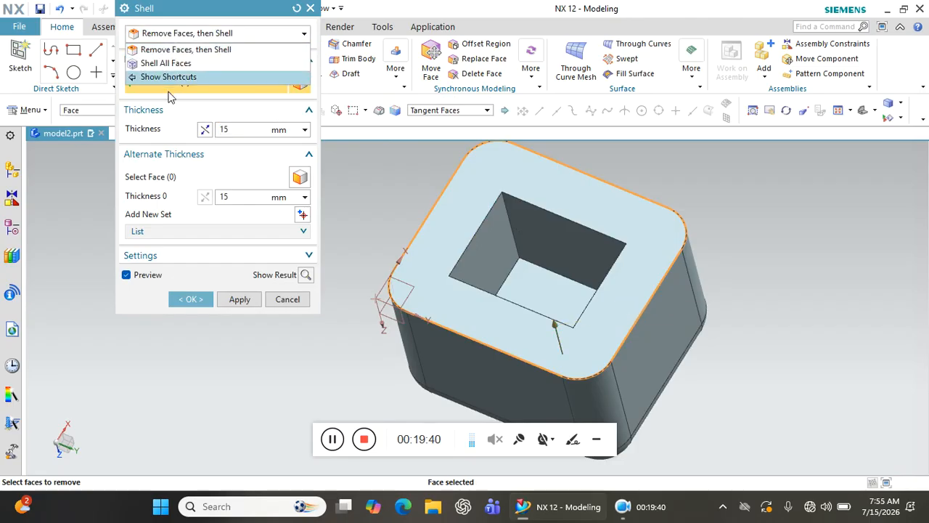
click(175, 50)
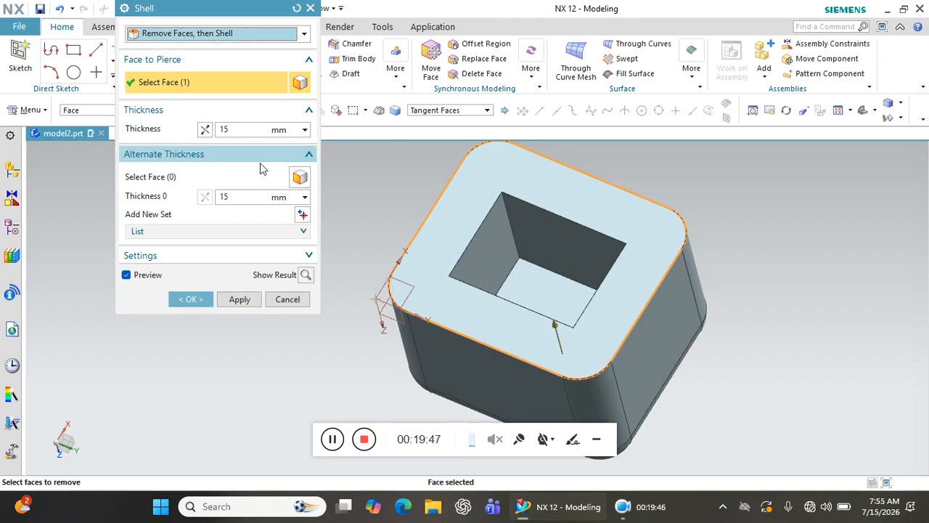
click(234, 129)
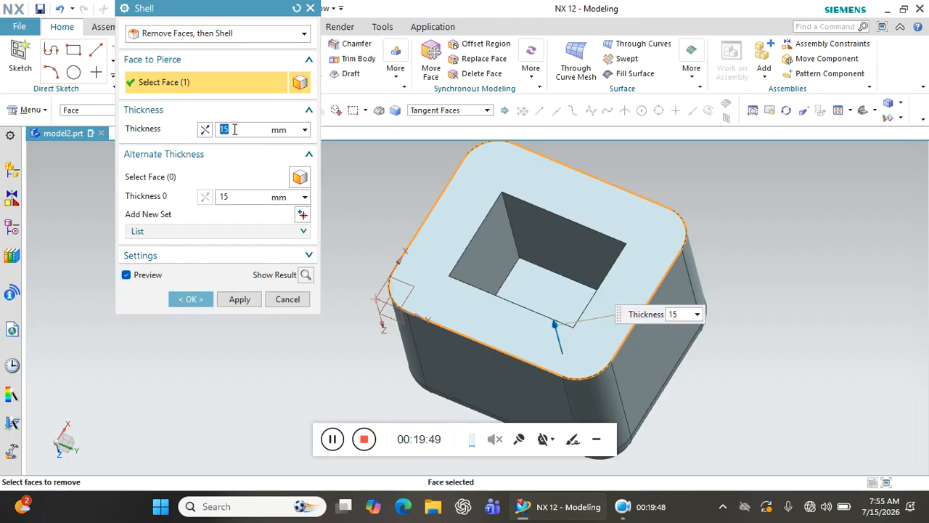
text(2)
key(Return)
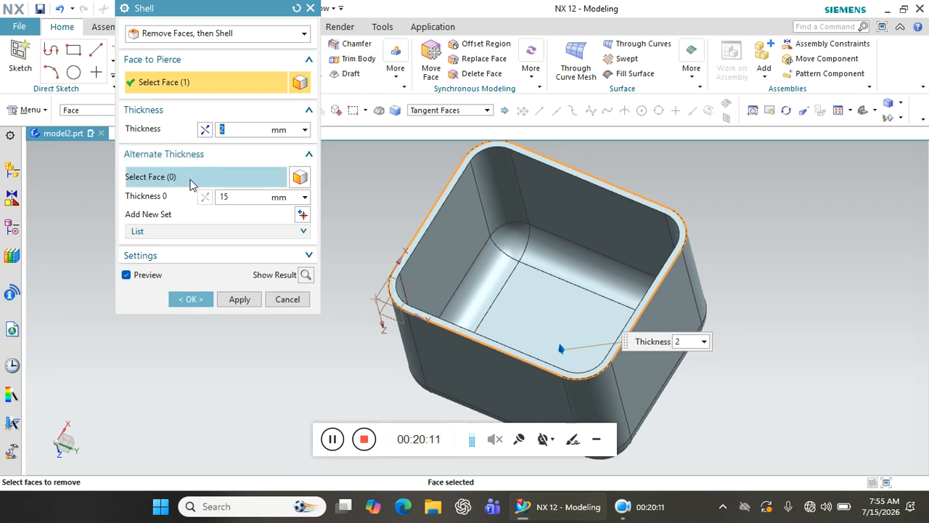
Step: Pick only the narrow outer side wall with Single Face as an alternate thickness face and set its thickness to 5 mm
click(195, 187)
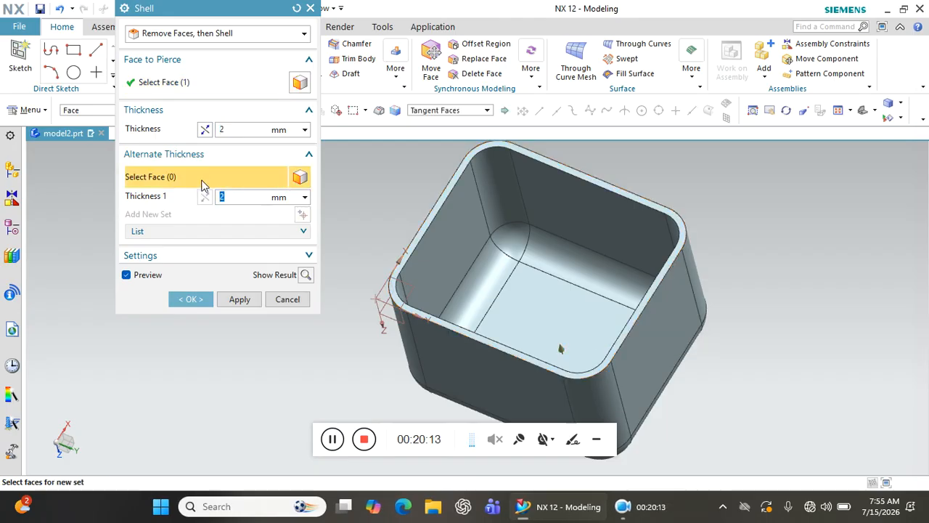
click(655, 340)
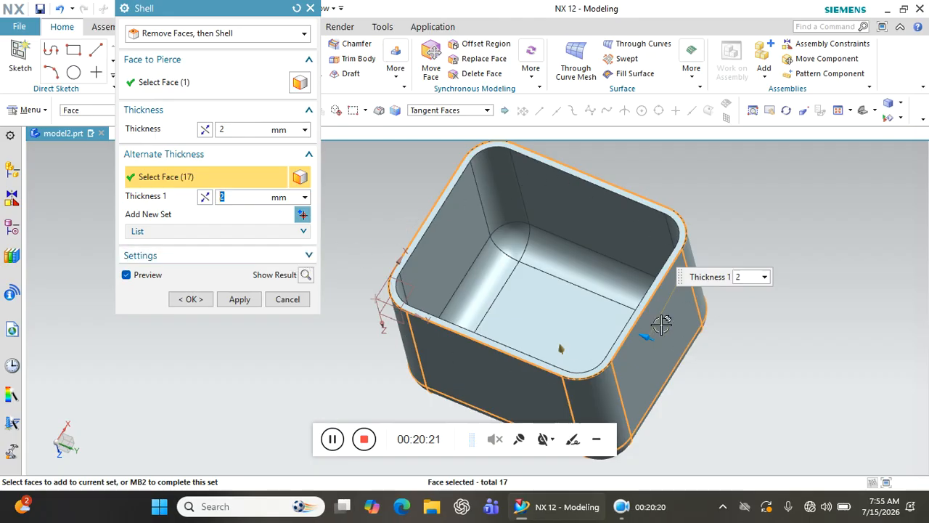
middle_click(672, 332)
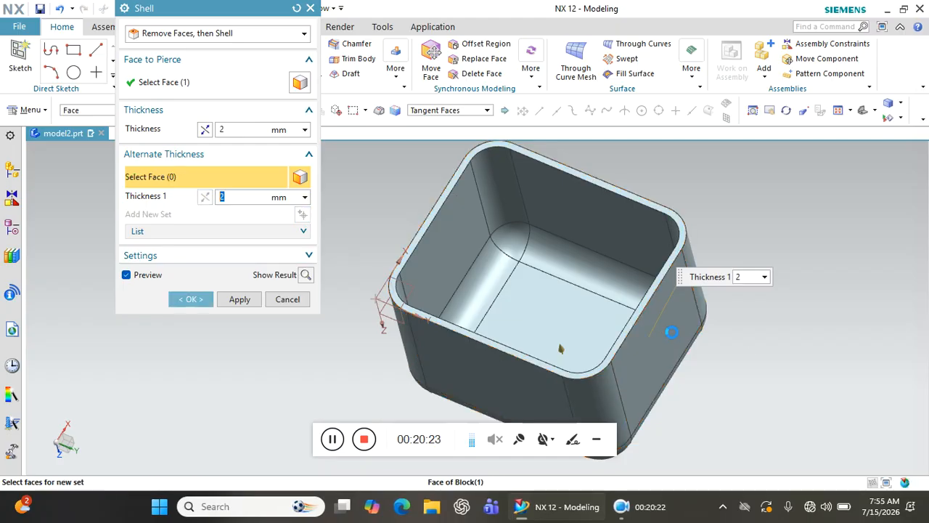
click(449, 112)
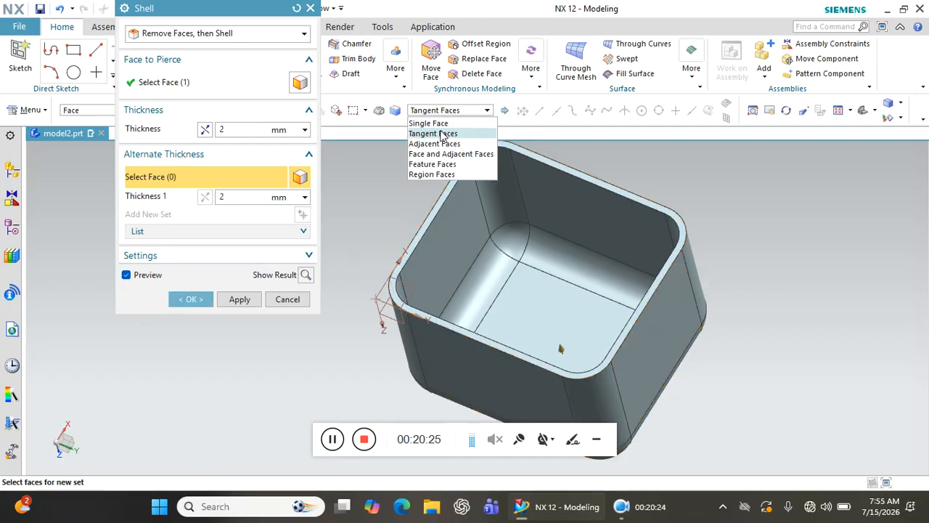
click(428, 124)
click(664, 321)
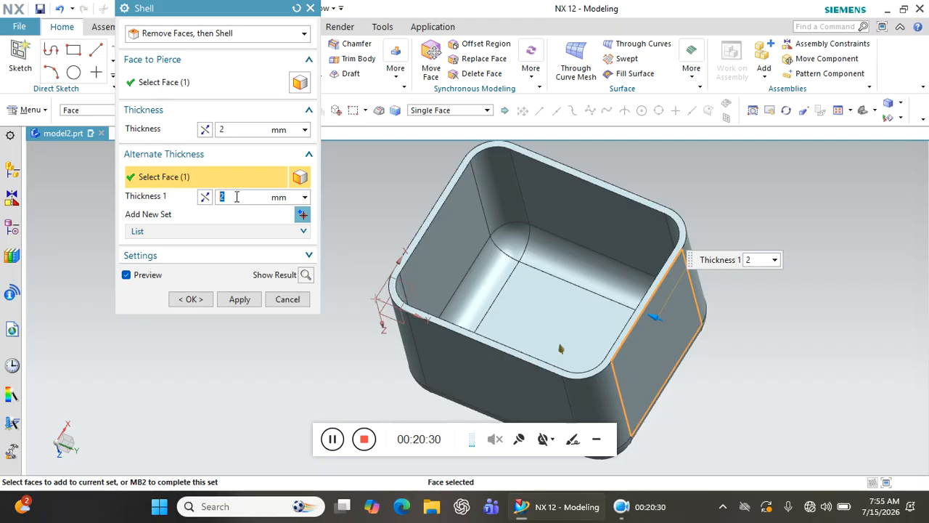
key(Return)
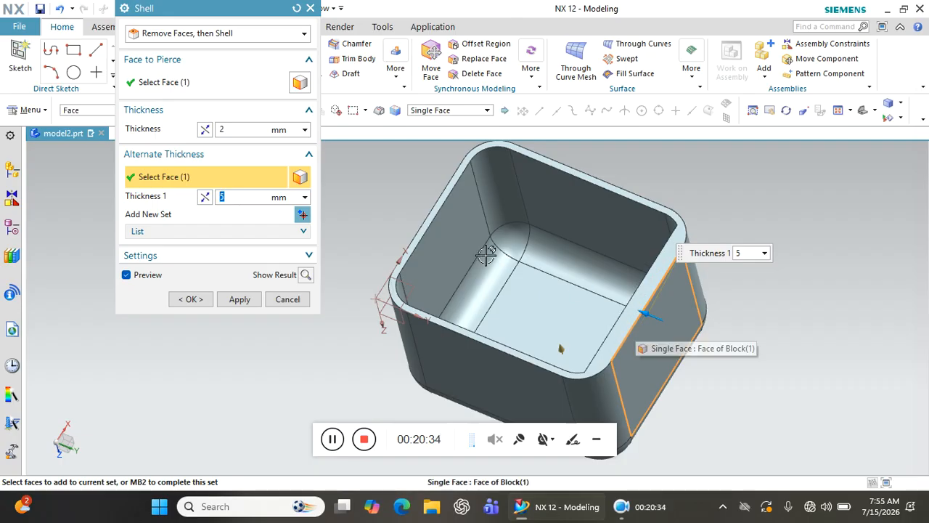
Step: Add a second alternate thickness set for the adjoining rear wall, try 10 mm, settle on 8 mm, and apply the shell
click(303, 216)
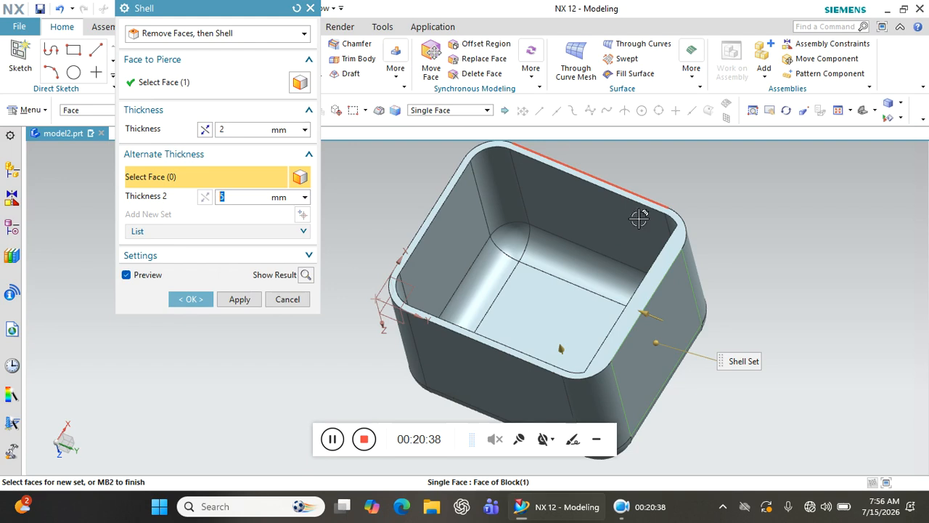
click(636, 215)
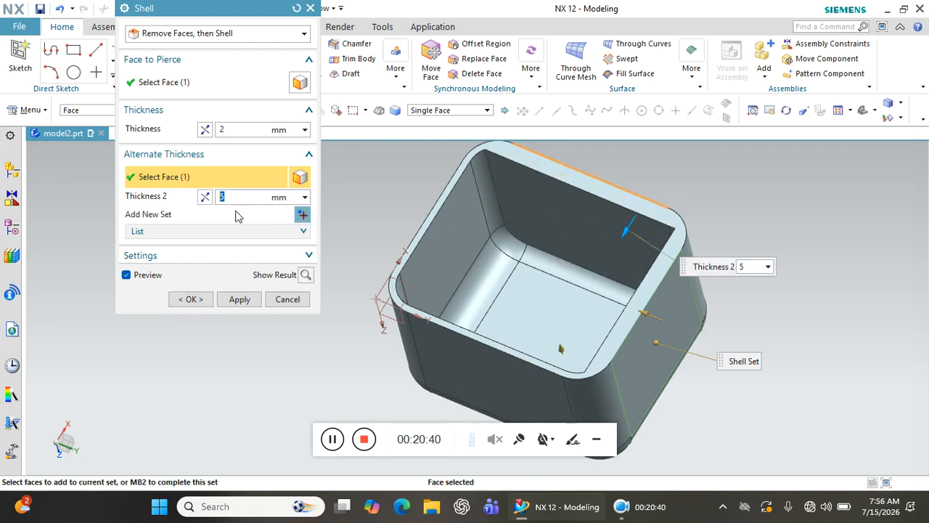
text(10)
key(Return)
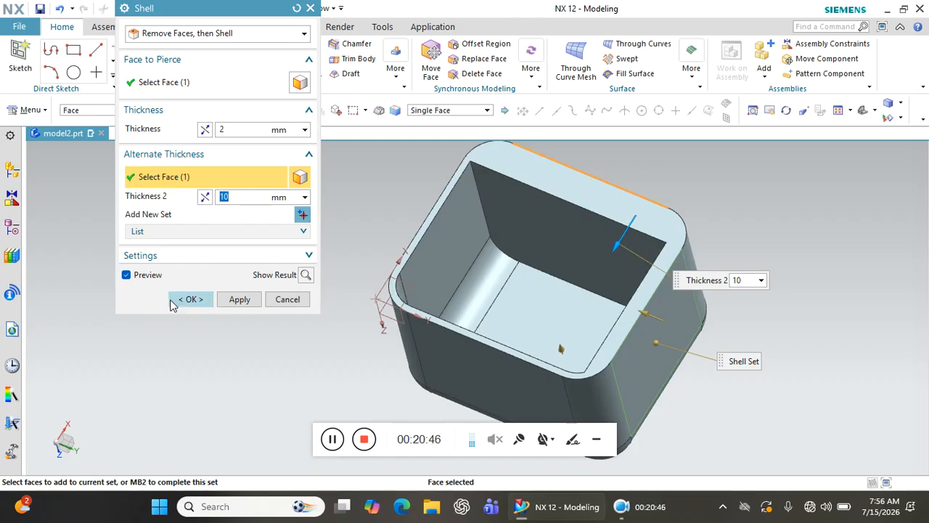
key(Return)
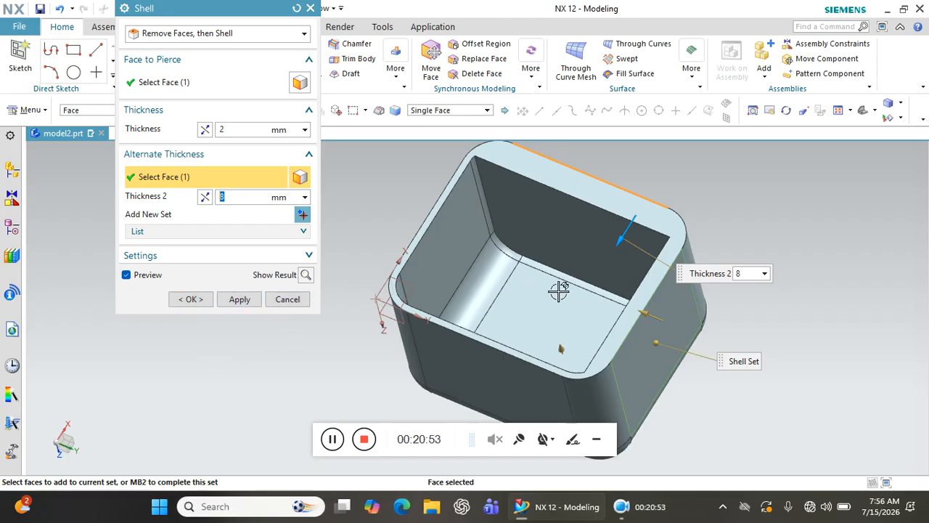
click(240, 299)
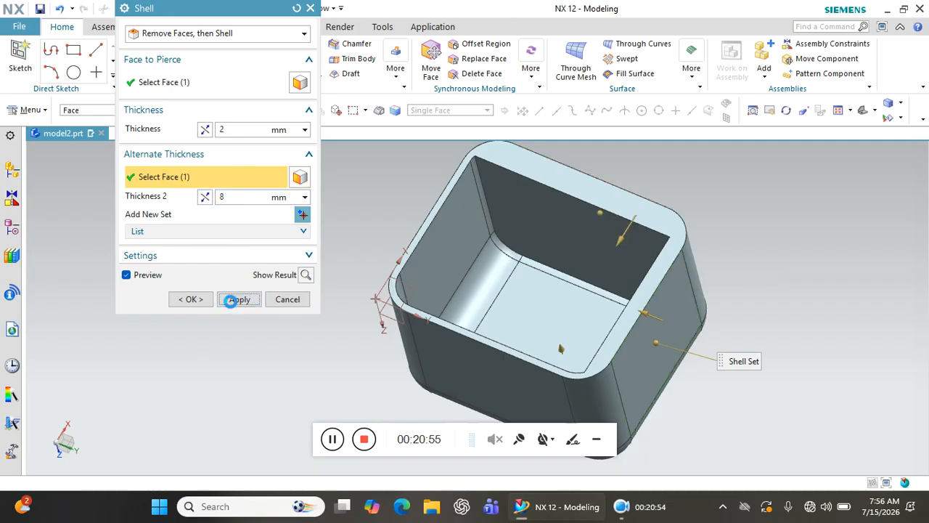
Step: Leave the Shell command, inspect the hollowed block, and undo the shell
scroll(699, 203, down, 4)
click(287, 299)
middle_drag(473, 282, 627, 323)
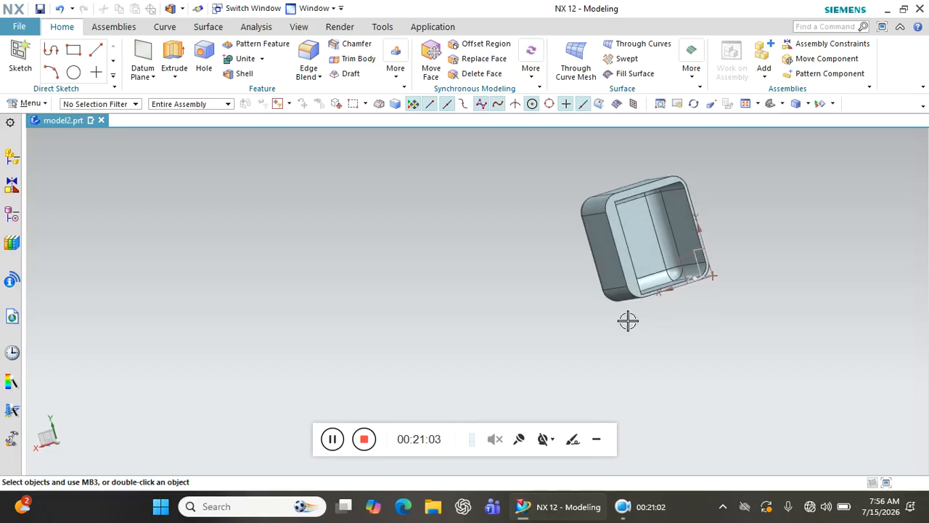
key(ctrl+z)
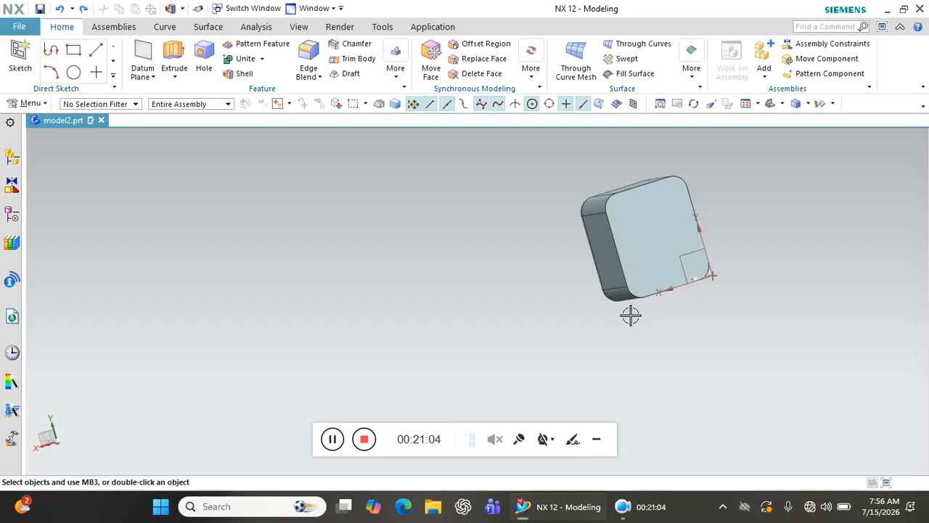
Step: Hollow the whole blended block with Shell using Shell All Faces and a 2 mm thickness
middle_drag(434, 162, 422, 131)
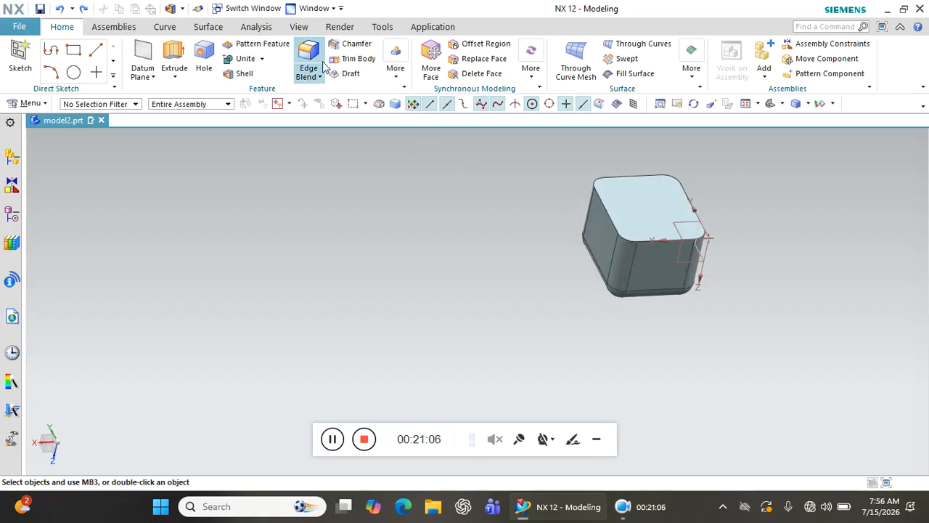
click(244, 73)
click(203, 33)
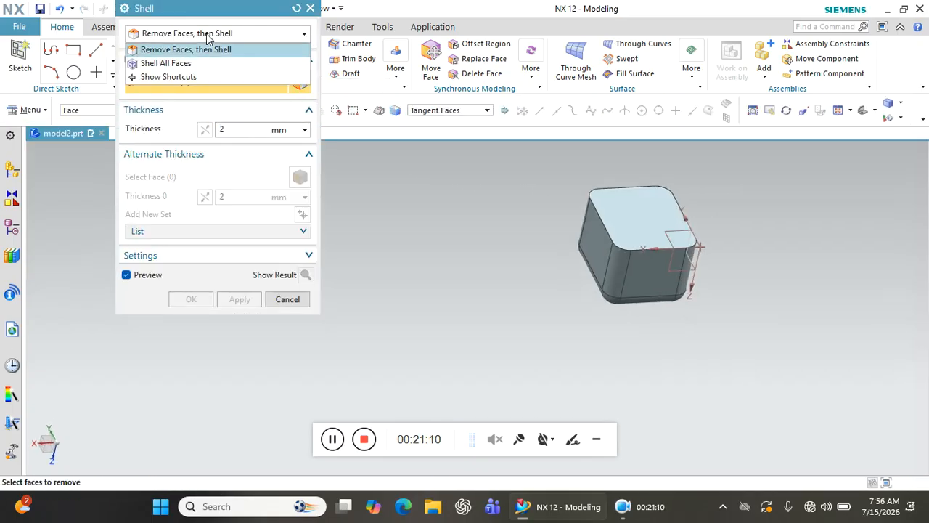
click(175, 64)
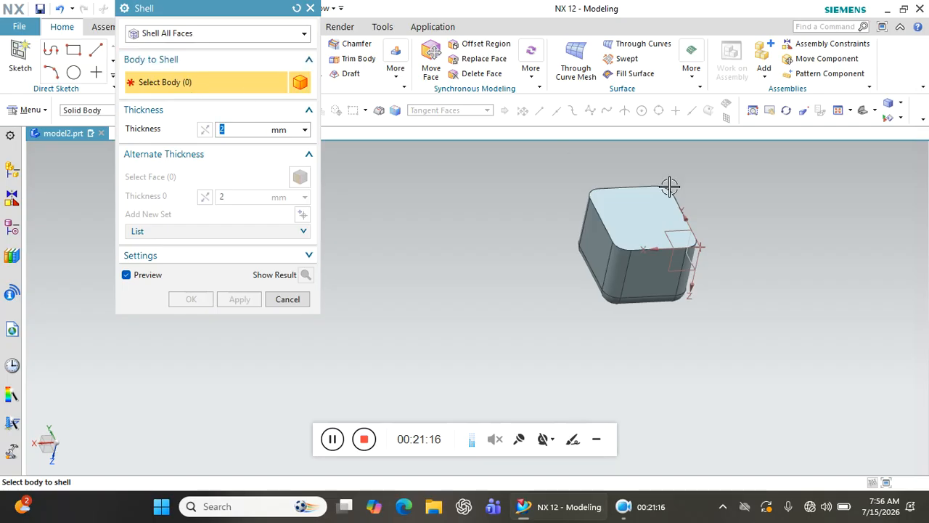
click(603, 213)
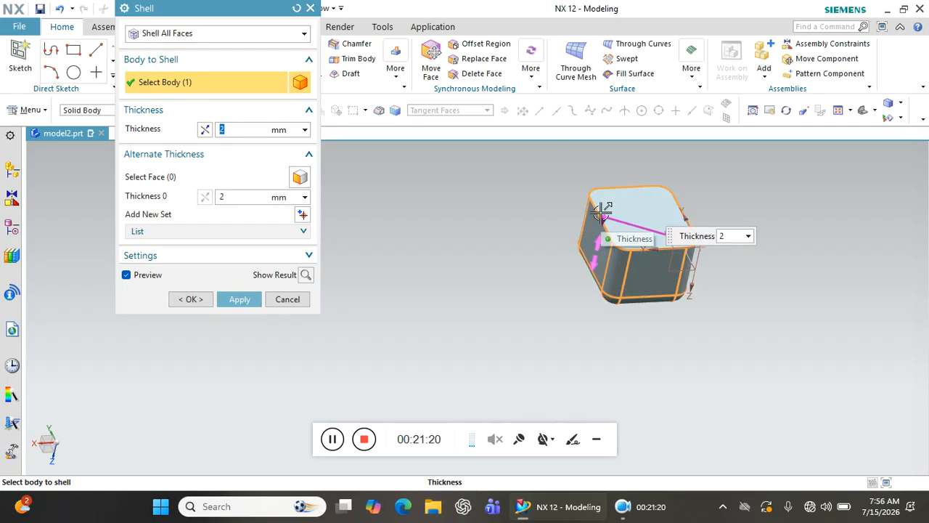
click(244, 130)
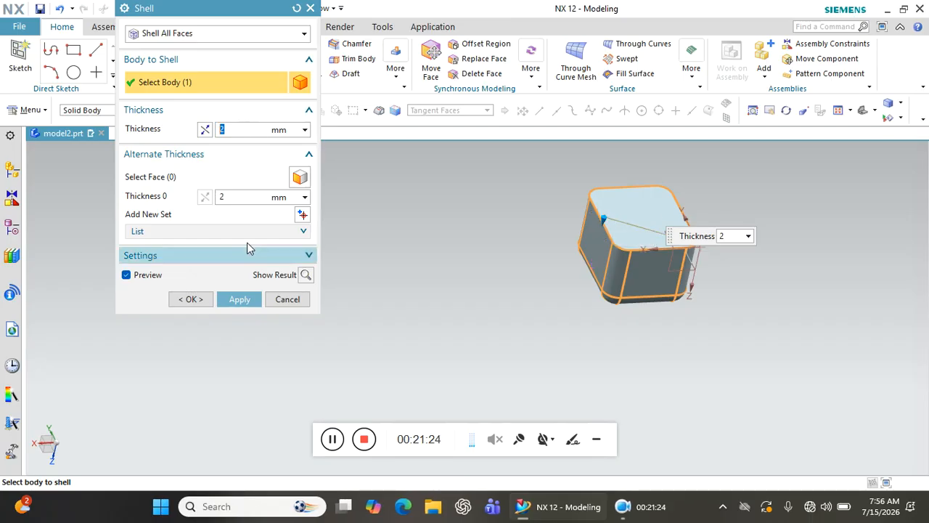
click(186, 298)
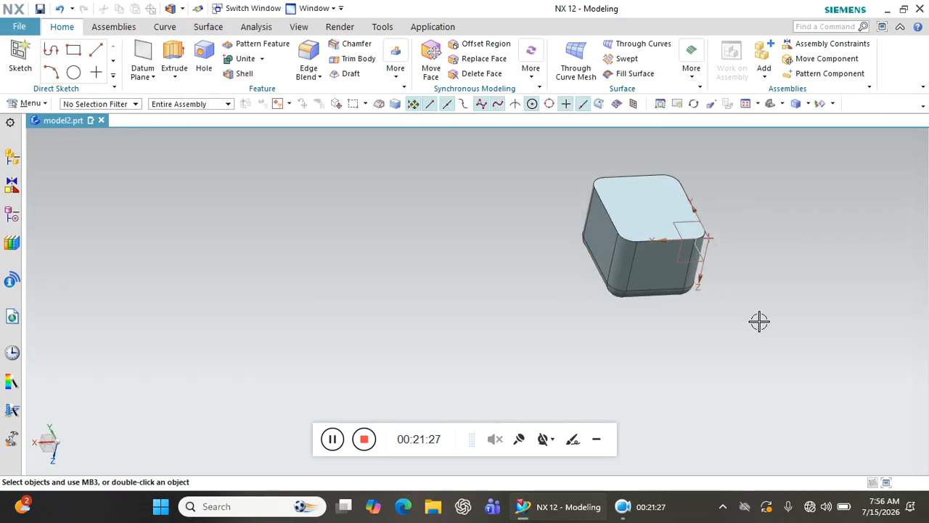
scroll(641, 236, up, 5)
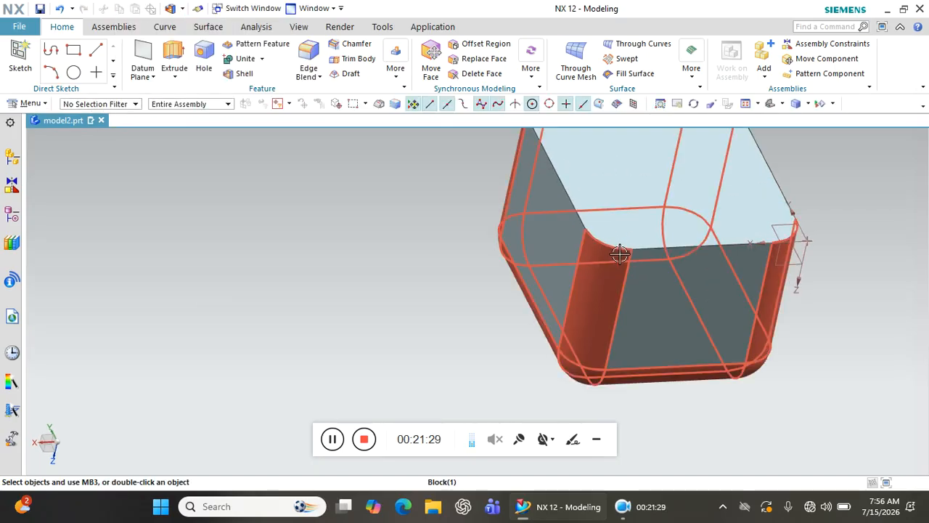
scroll(444, 312, down, 3)
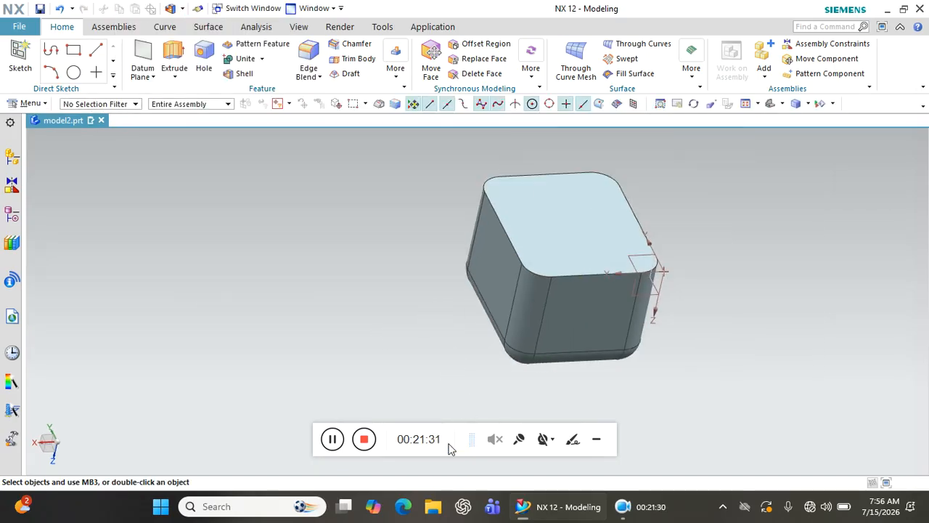
Step: Add the on-screen text annotation "CTRL+H" in the empty area beside the block
click(573, 440)
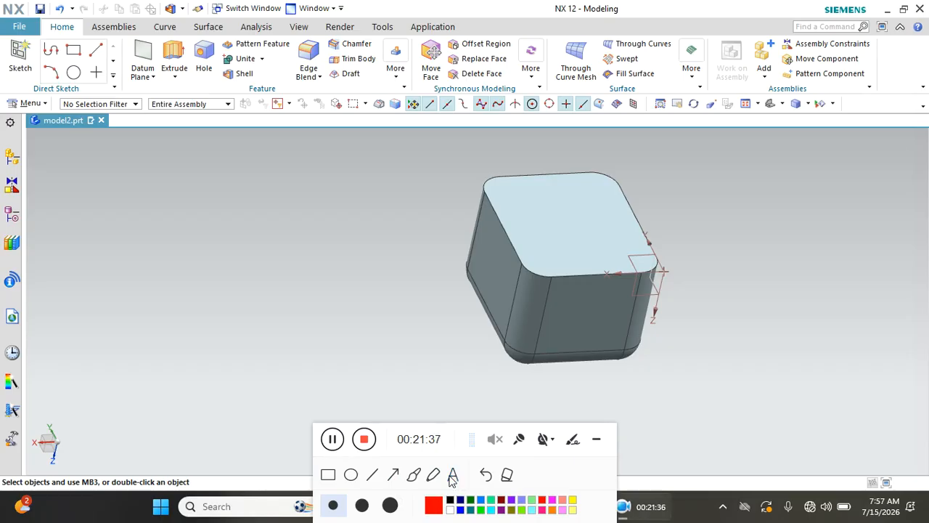
click(453, 475)
click(304, 289)
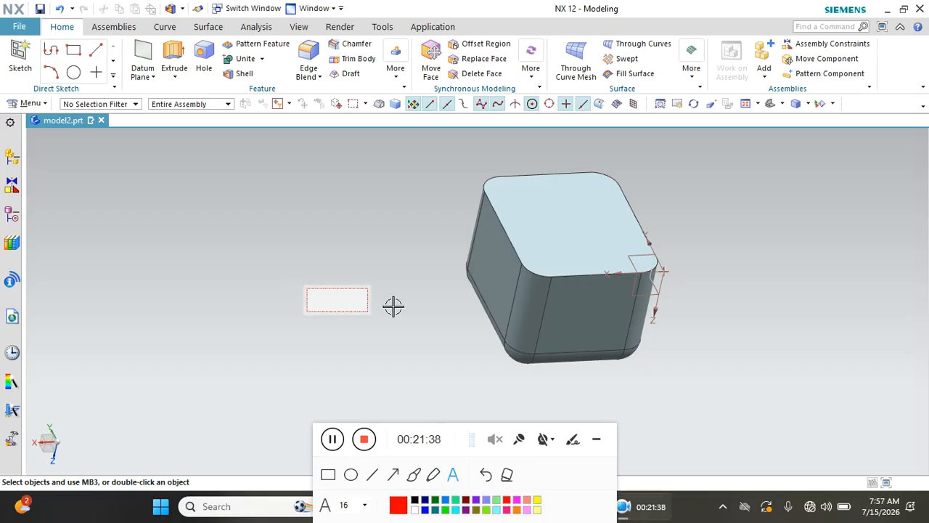
text(CTR)
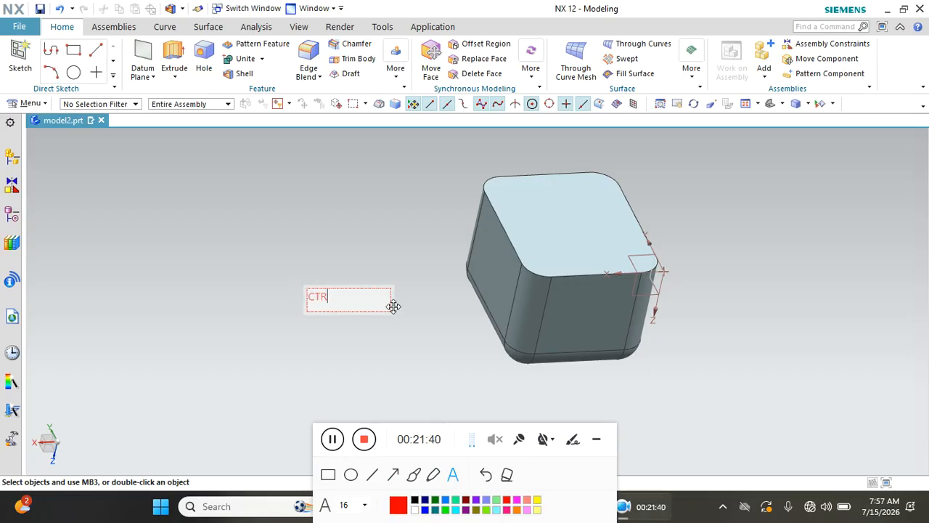
text(L+H)
drag(368, 305, 264, 296)
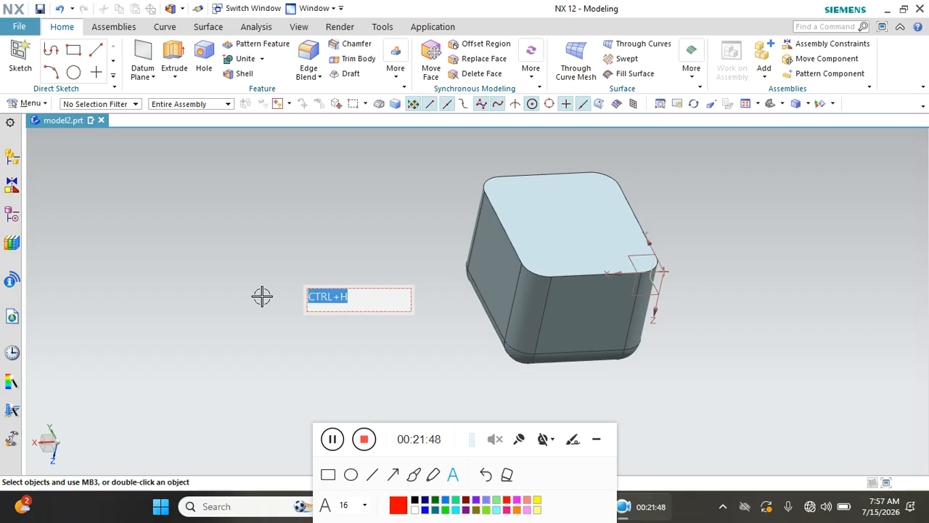
click(280, 258)
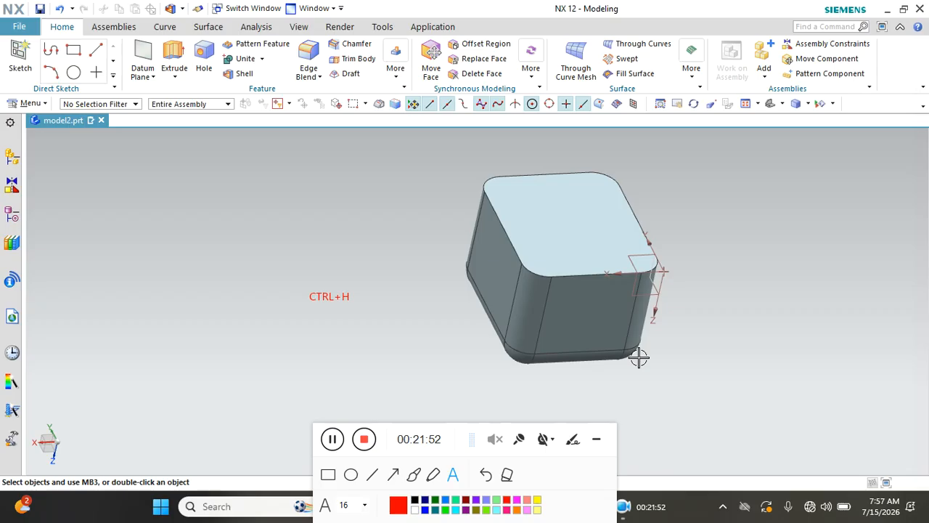
Step: Start a one-plane View Section through the block on the X plane and shift the cutting plane by 2 mm
key(ctrl+h)
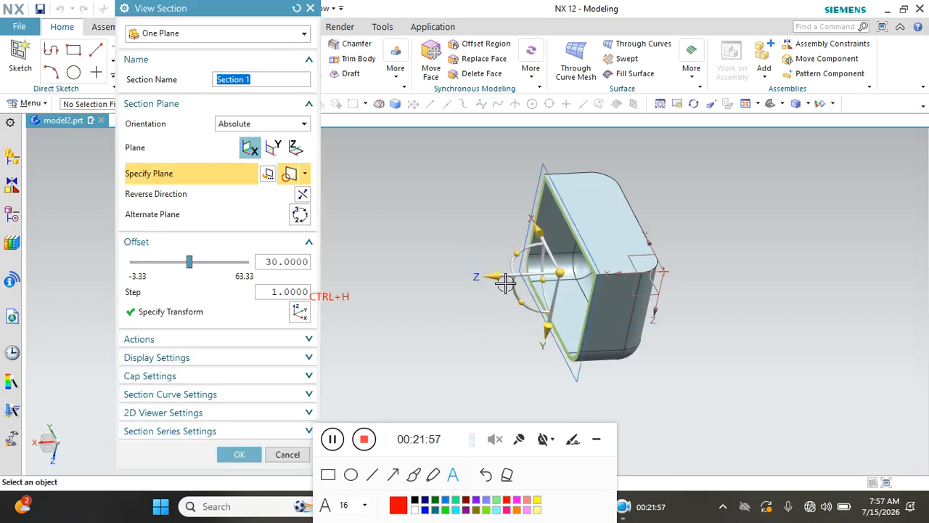
middle_drag(461, 355, 489, 334)
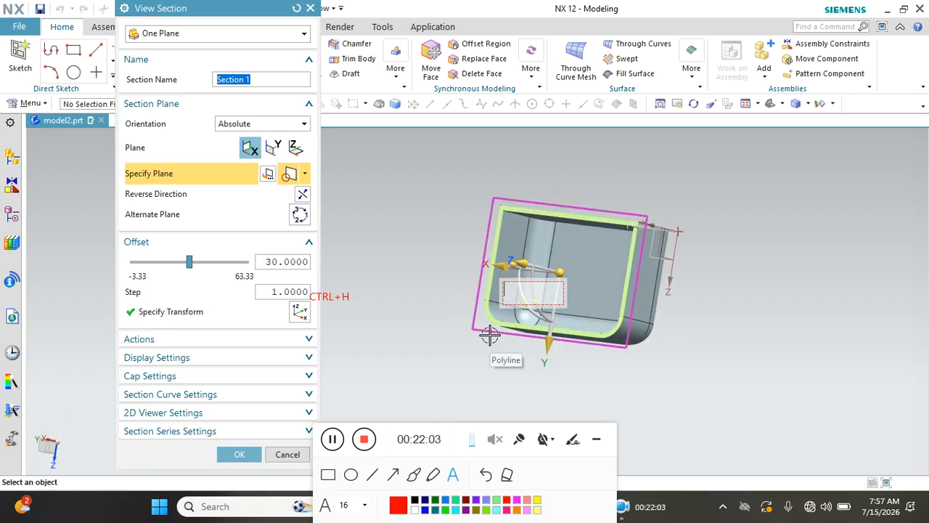
scroll(490, 334, up, 3)
drag(450, 269, 436, 282)
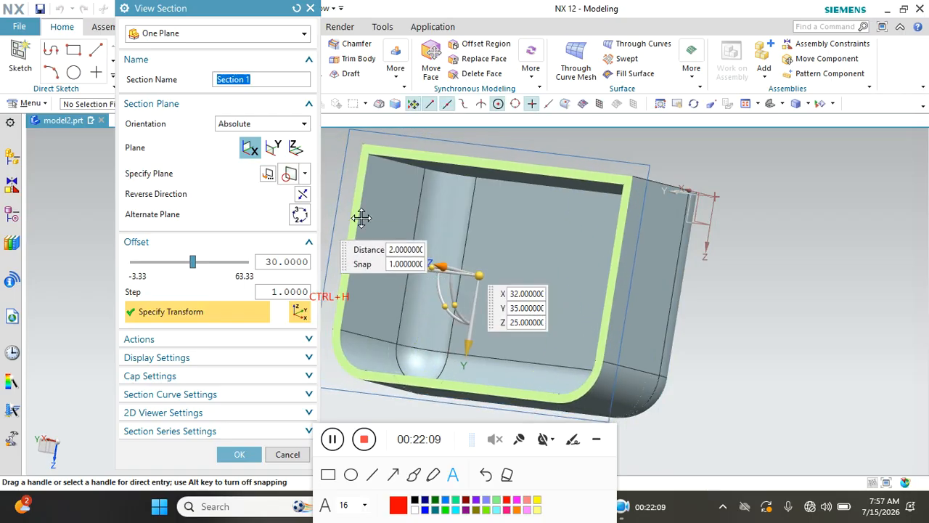
Step: Try the Y section plane, switch to the Z plane at a 25 mm offset, and accept the section to inspect the hollow interior
click(275, 149)
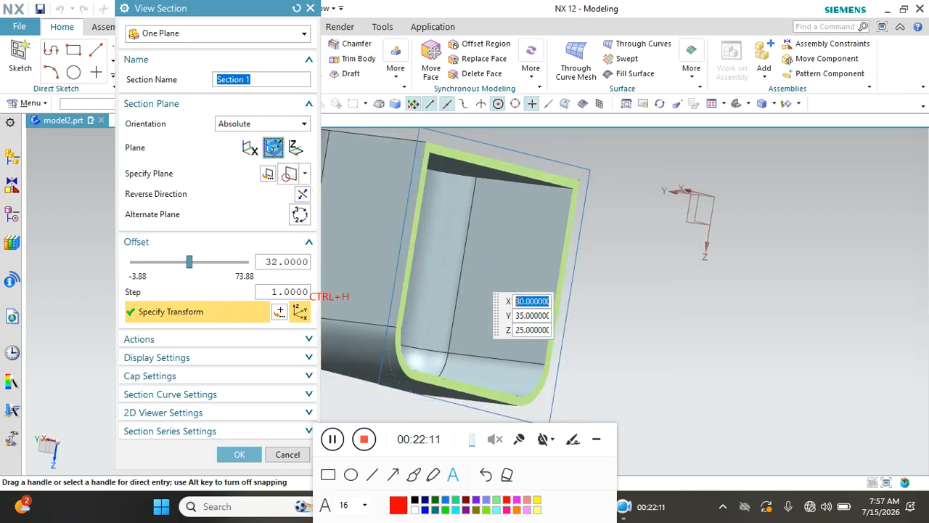
click(296, 148)
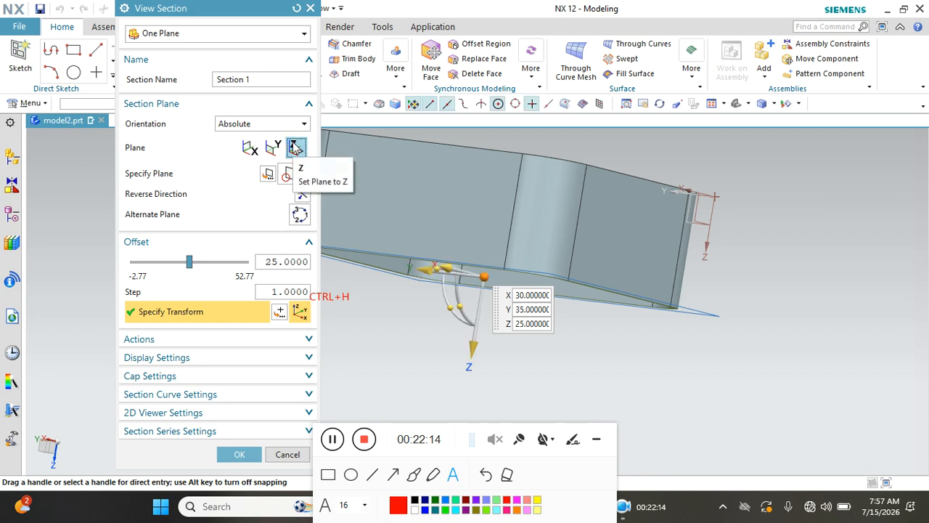
mouse_move(664, 259)
middle_down()
mouse_move(668, 230)
mouse_move(652, 265)
middle_up()
click(250, 454)
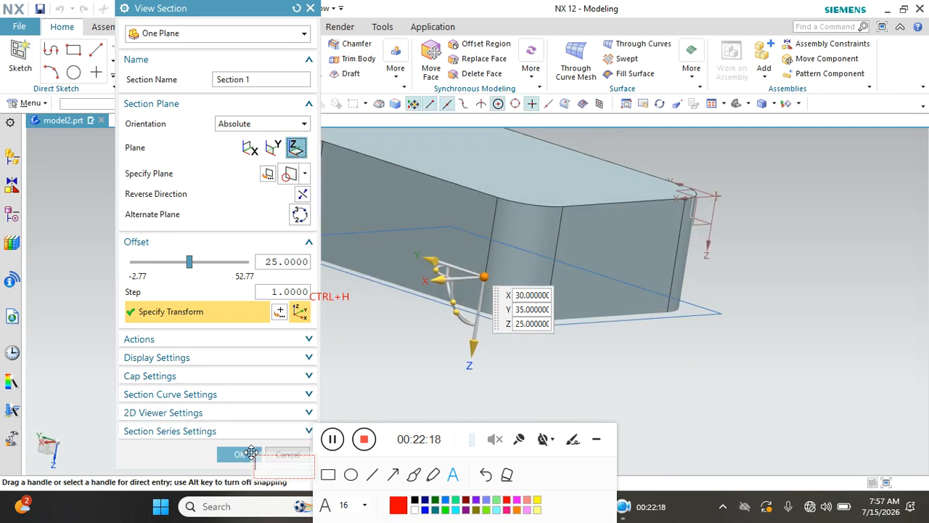
scroll(491, 287, down, 4)
middle_drag(531, 279, 488, 185)
scroll(451, 279, up, 3)
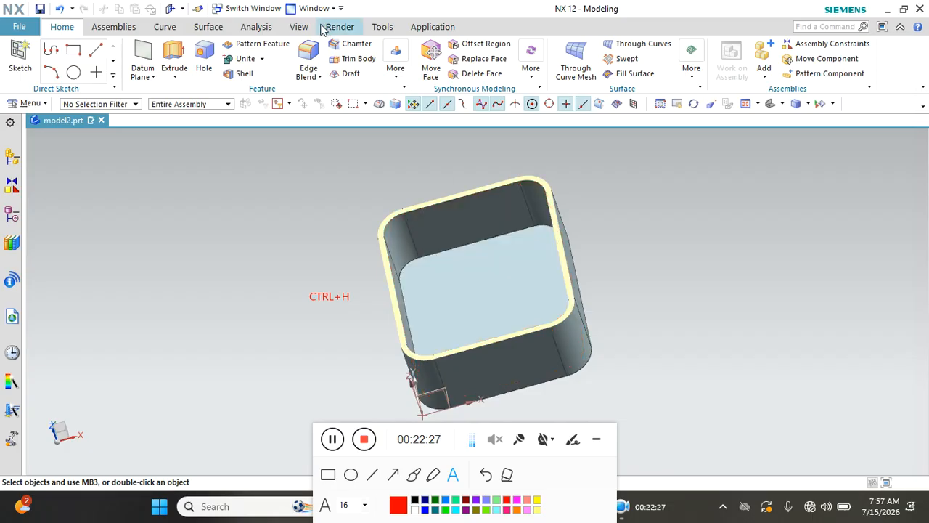
Step: Turn off section clipping so the whole shelled block is displayed again
drag(296, 31, 295, 27)
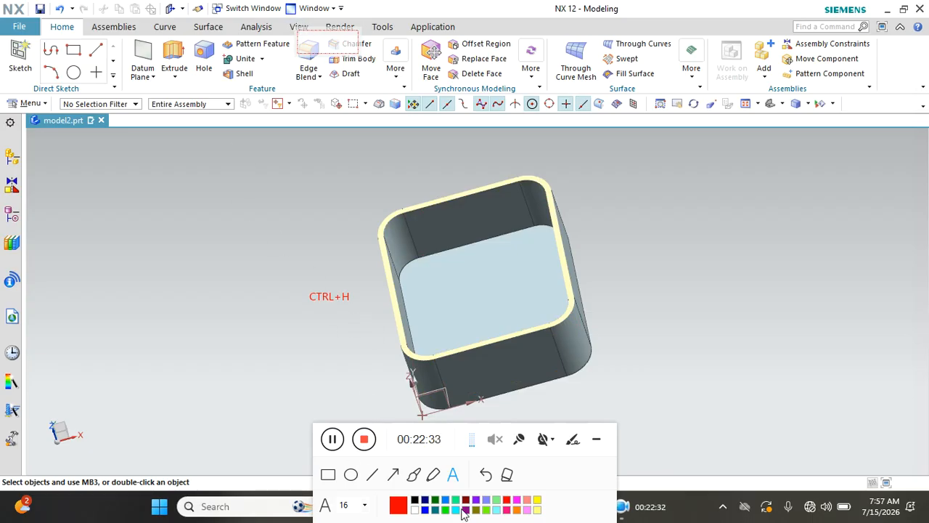
click(291, 29)
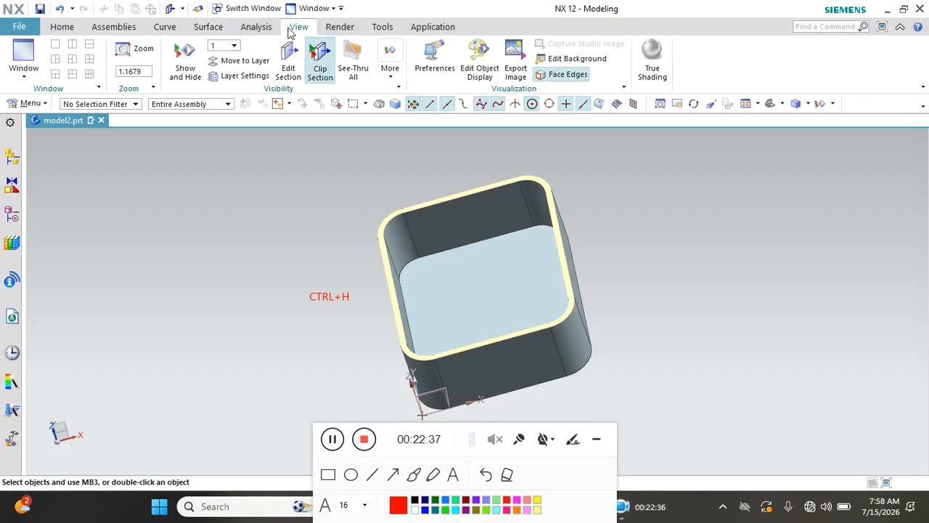
click(320, 73)
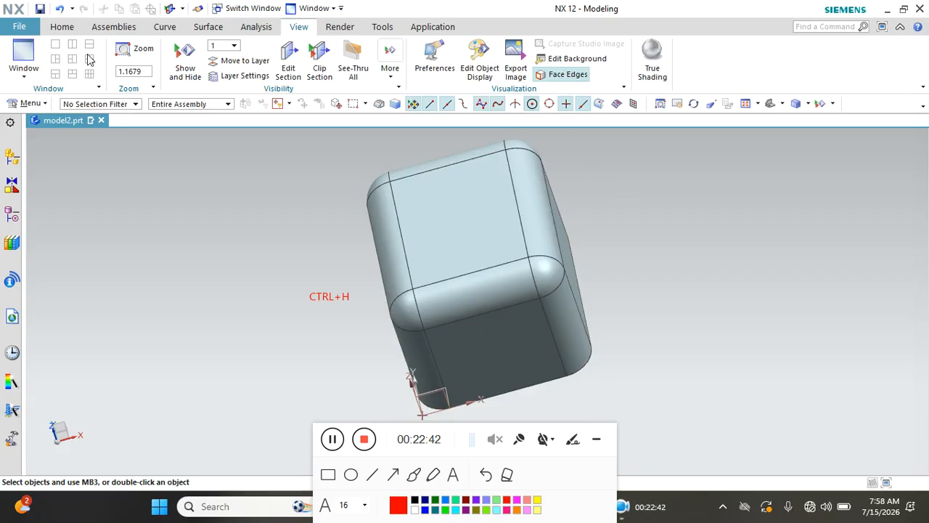
Step: Delete the edge blend feature from the shelled block to restore its sharp edges
click(62, 27)
middle_drag(544, 216, 554, 124)
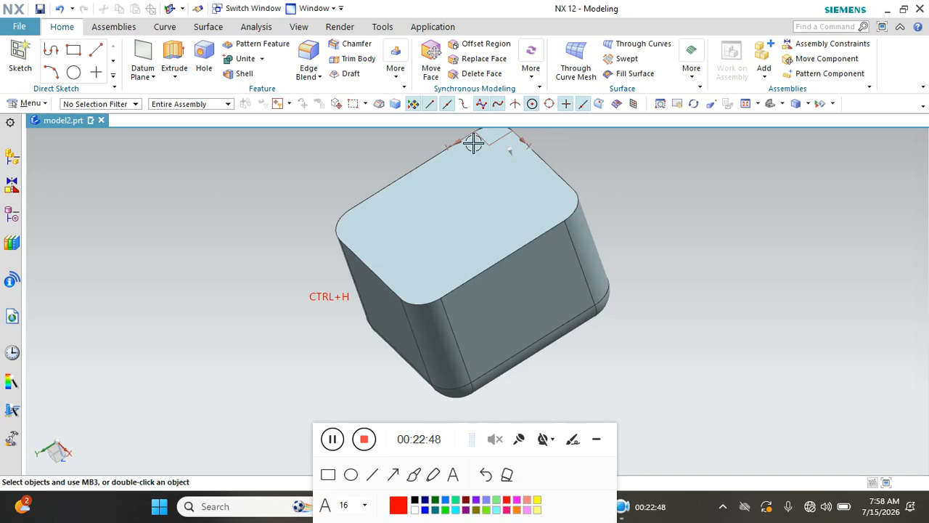
scroll(351, 220, down, 1)
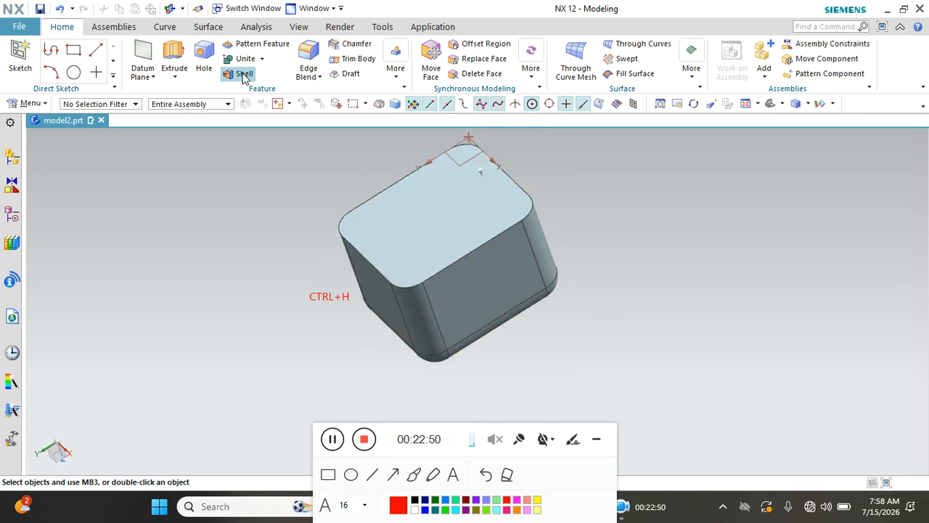
click(411, 302)
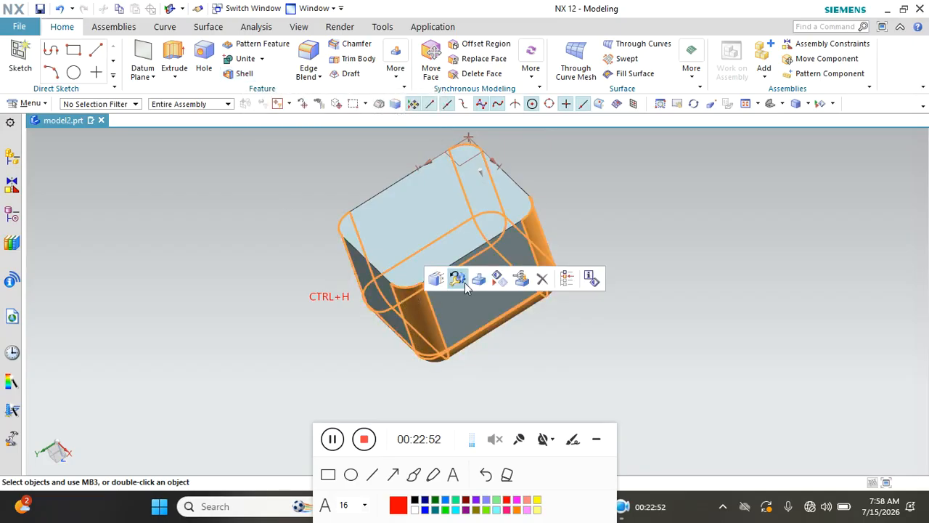
click(542, 277)
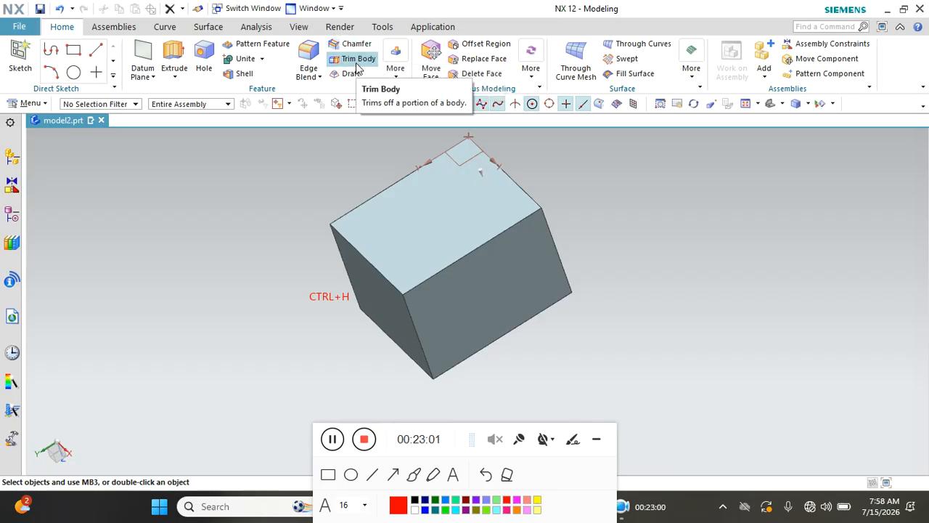
Step: Create a Bisector datum plane between two adjacent side faces of the block
middle_drag(483, 177, 528, 239)
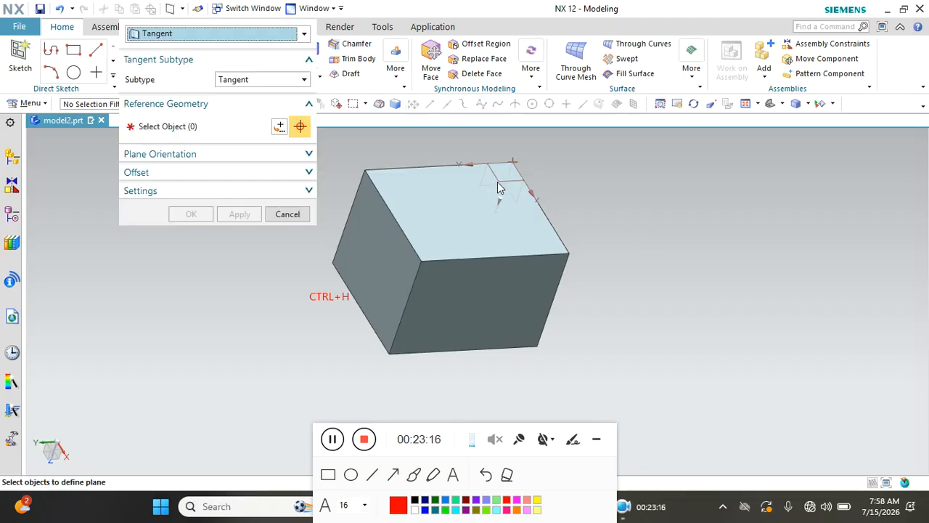
click(182, 33)
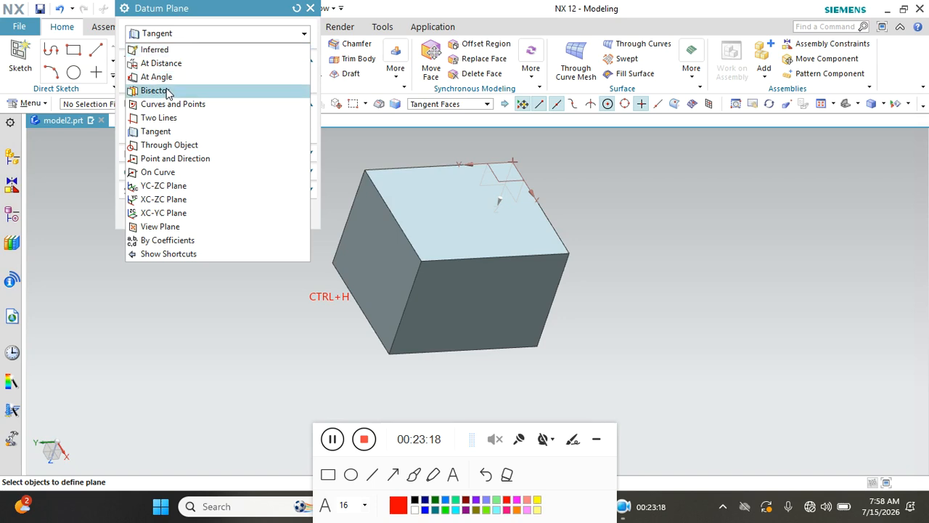
click(167, 91)
click(432, 274)
click(383, 255)
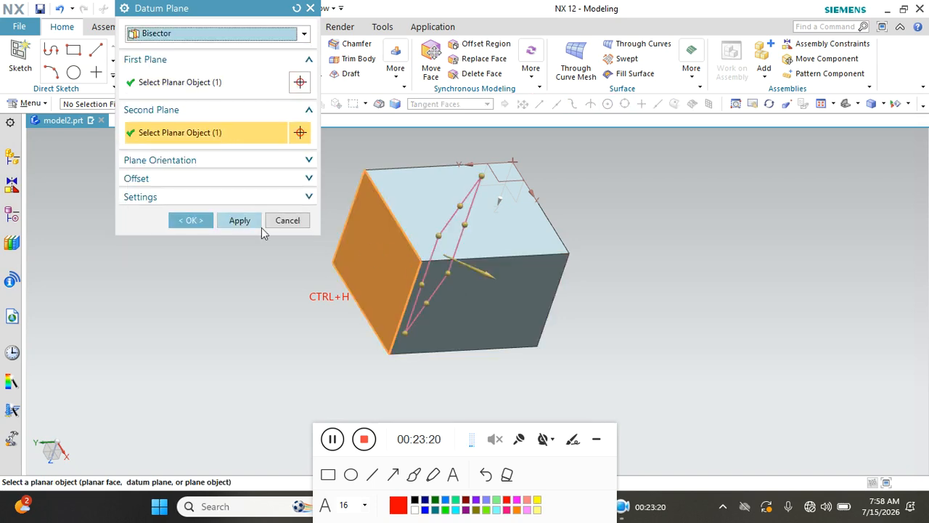
click(192, 221)
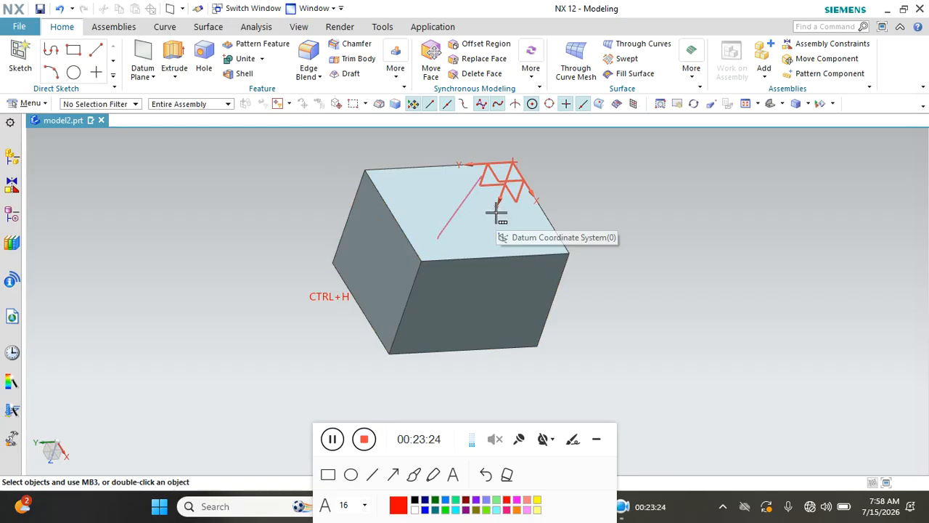
Step: Trim the hollow block with the diagonal bisector datum plane using Trim Body, then close the command
middle_drag(540, 216, 626, 245)
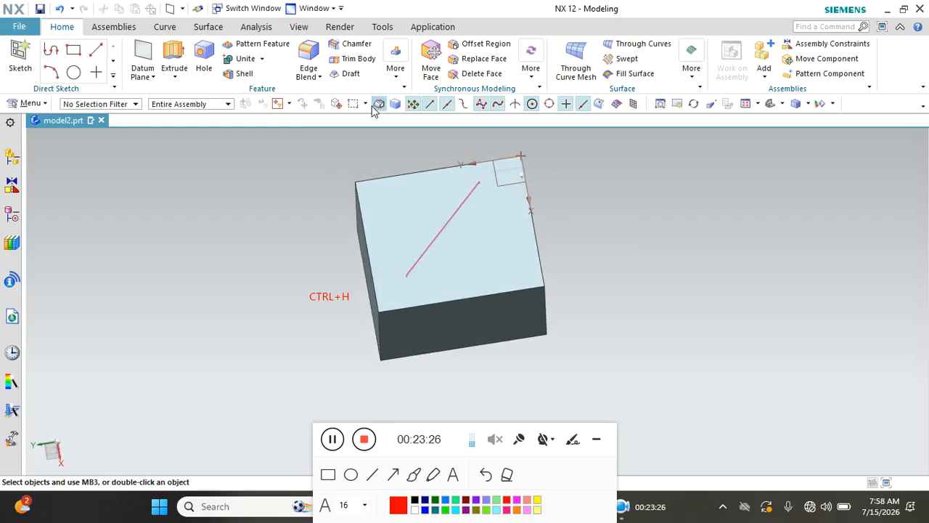
click(358, 61)
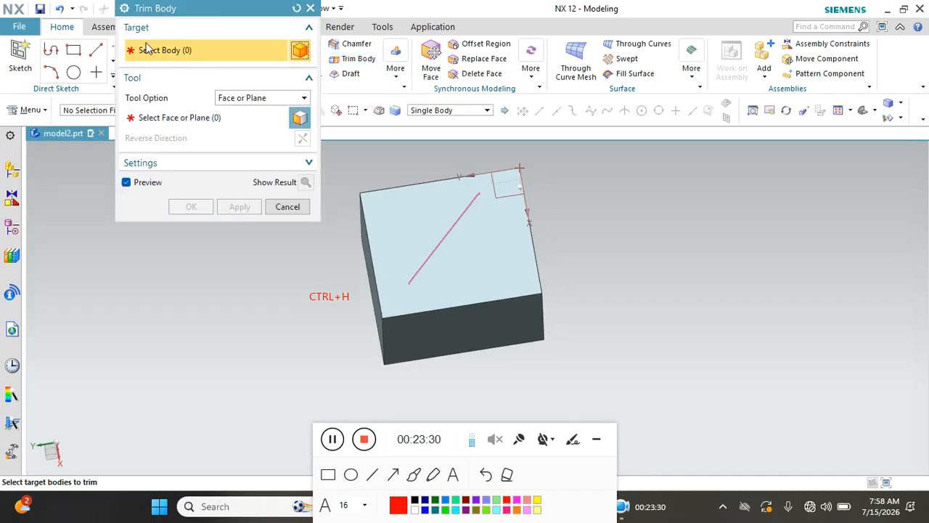
click(495, 287)
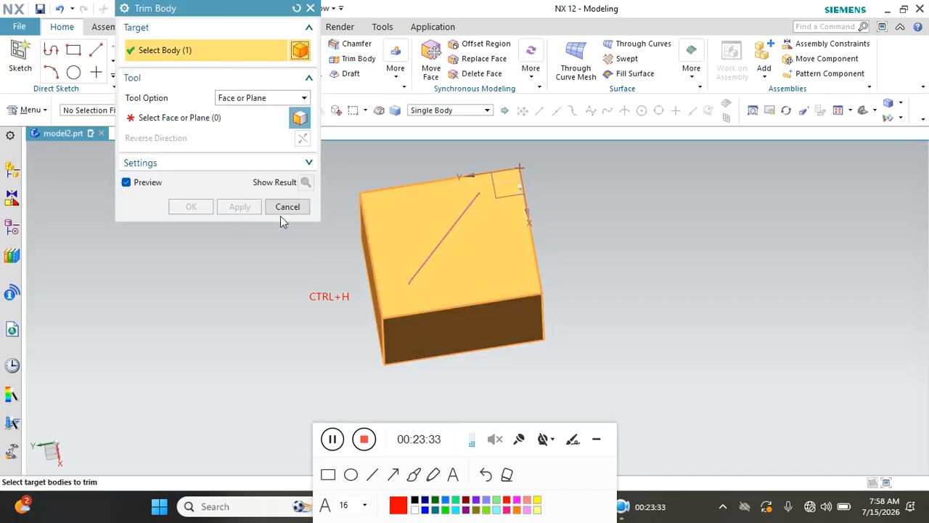
click(237, 121)
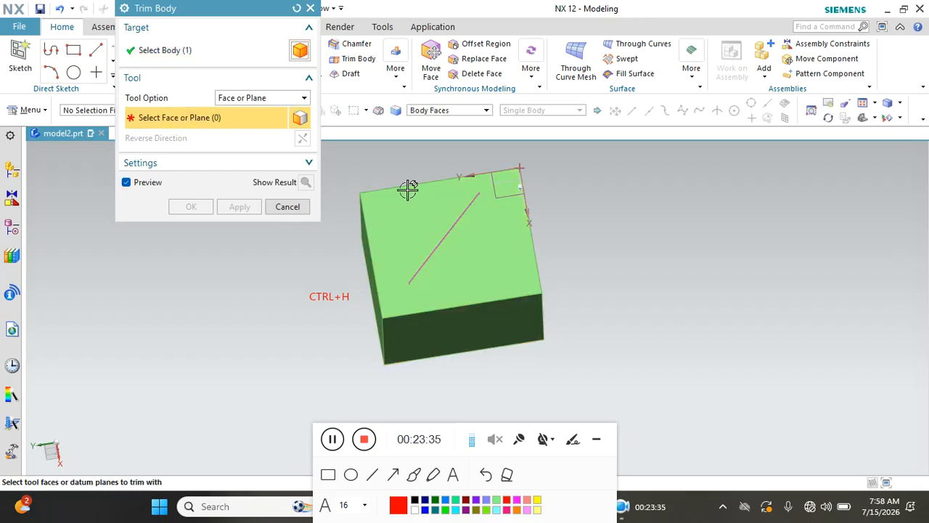
click(454, 223)
middle_drag(531, 269, 469, 260)
click(243, 209)
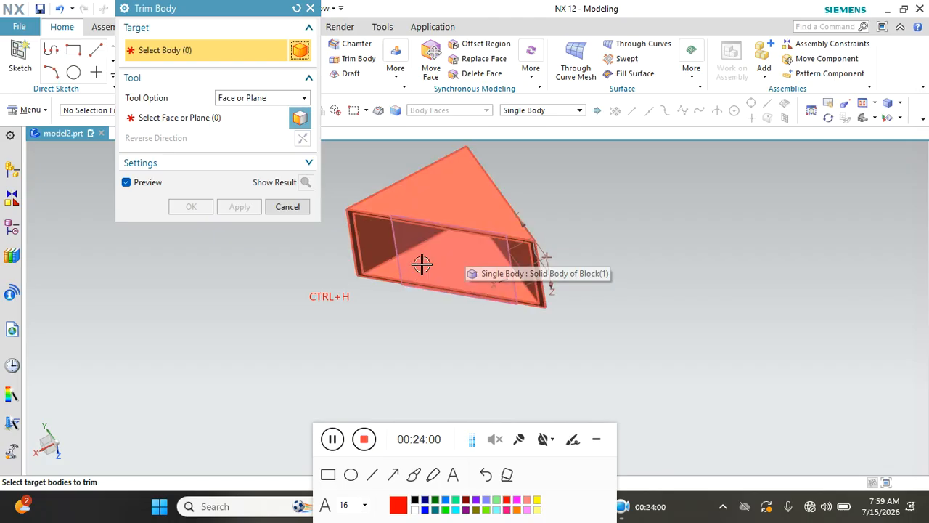
click(283, 206)
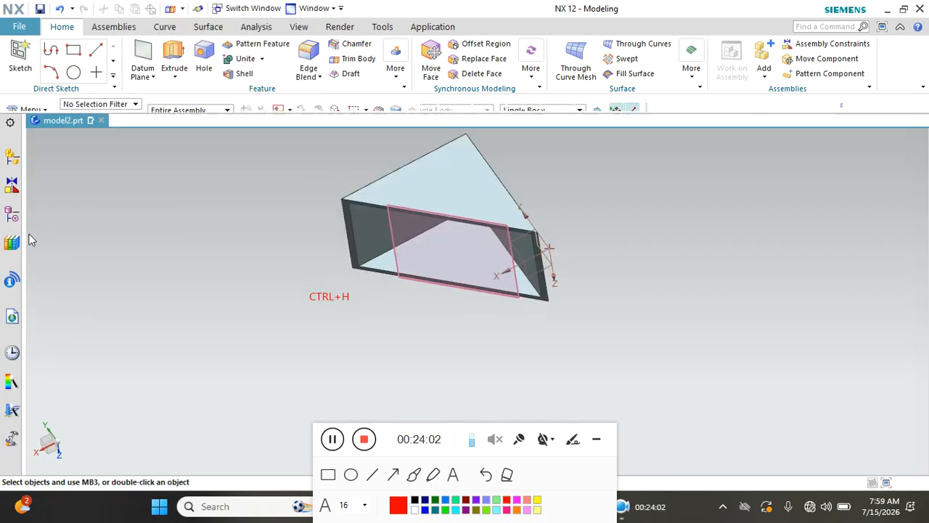
Step: Delete the Trim Body feature from the model history
click(13, 187)
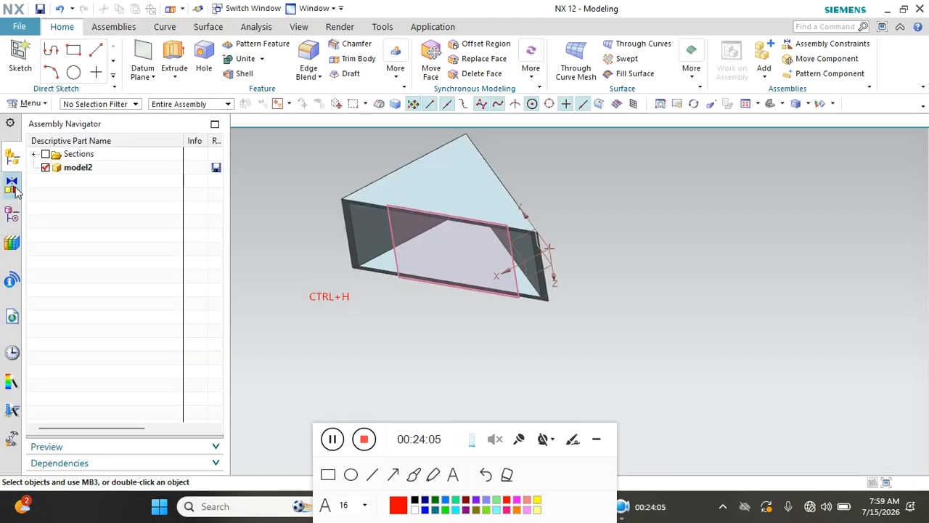
click(12, 218)
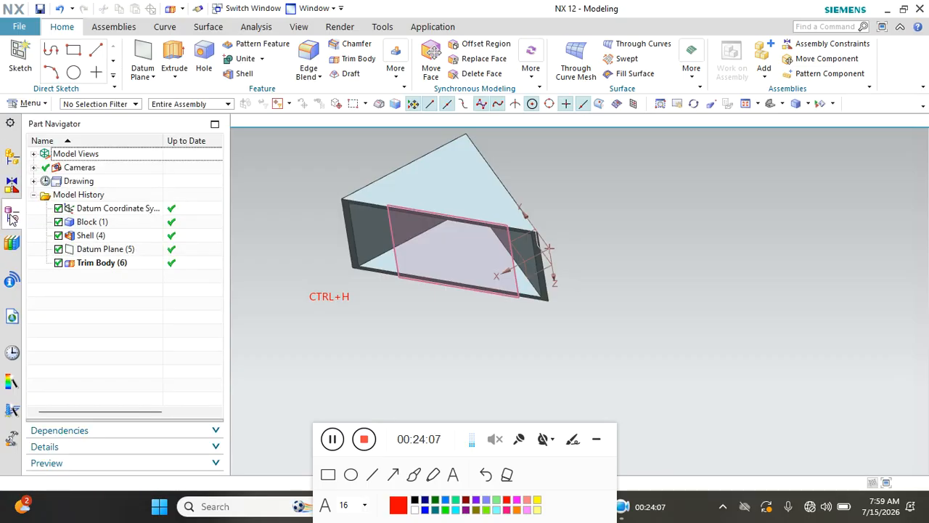
right_click(114, 263)
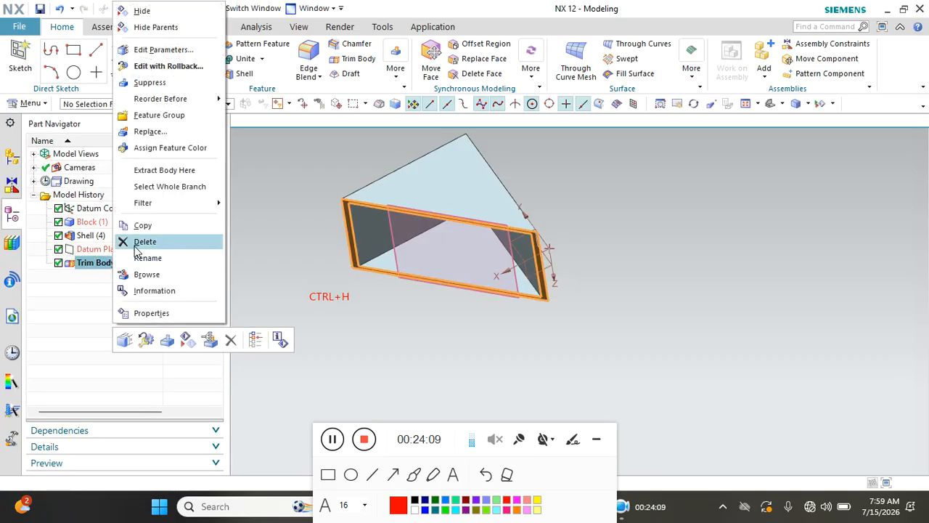
click(136, 242)
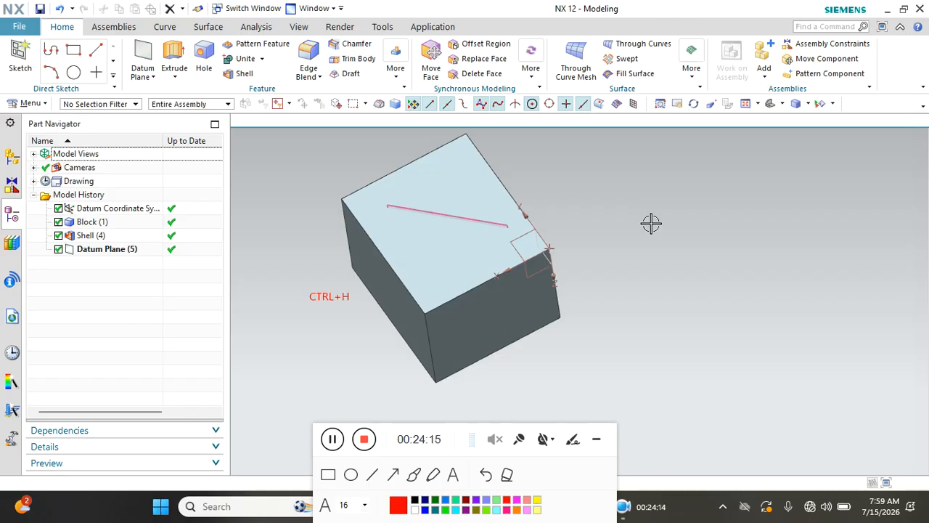
Step: Trim the restored block again along the bisector datum plane, using the Face or Plane tool option
click(450, 227)
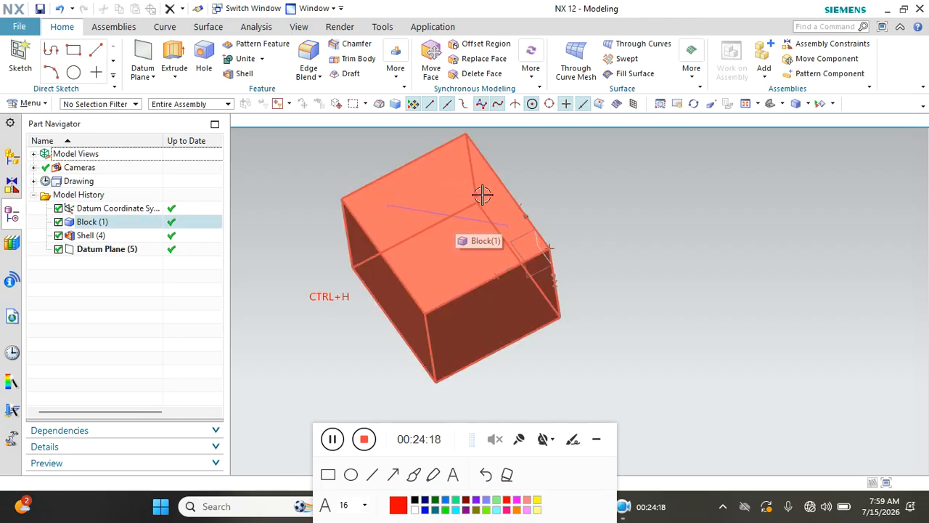
key(Escape)
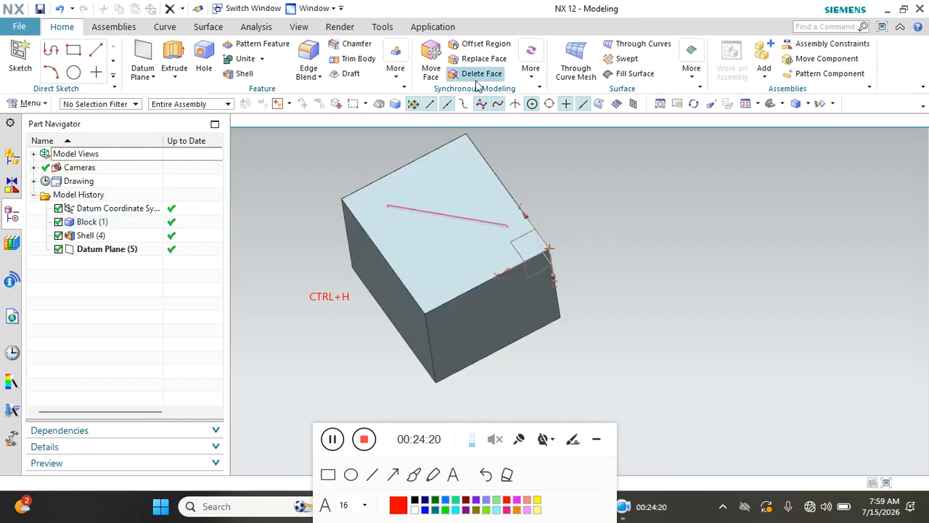
click(356, 58)
click(440, 255)
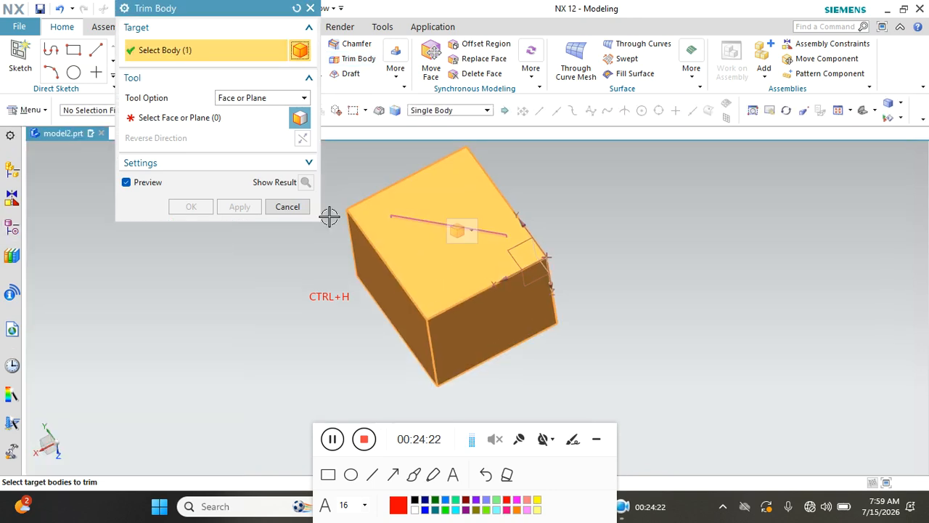
click(163, 125)
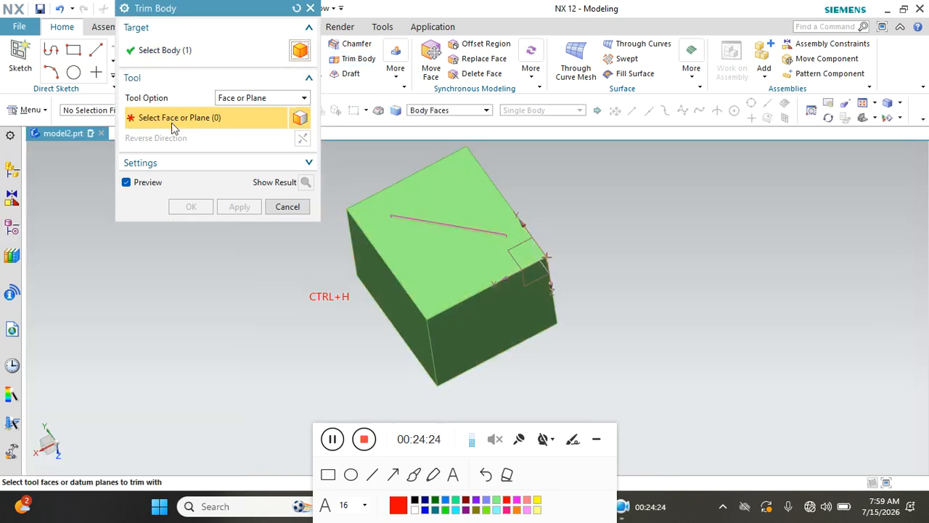
click(436, 228)
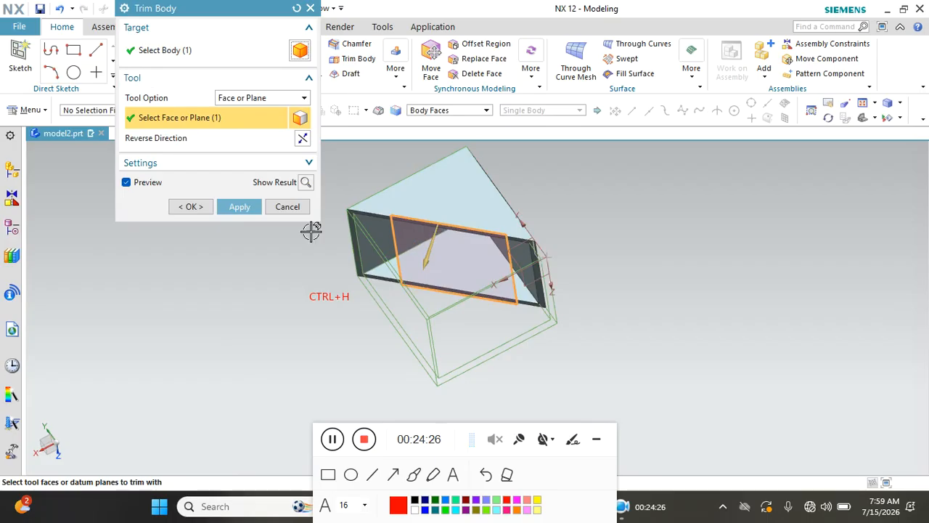
click(190, 207)
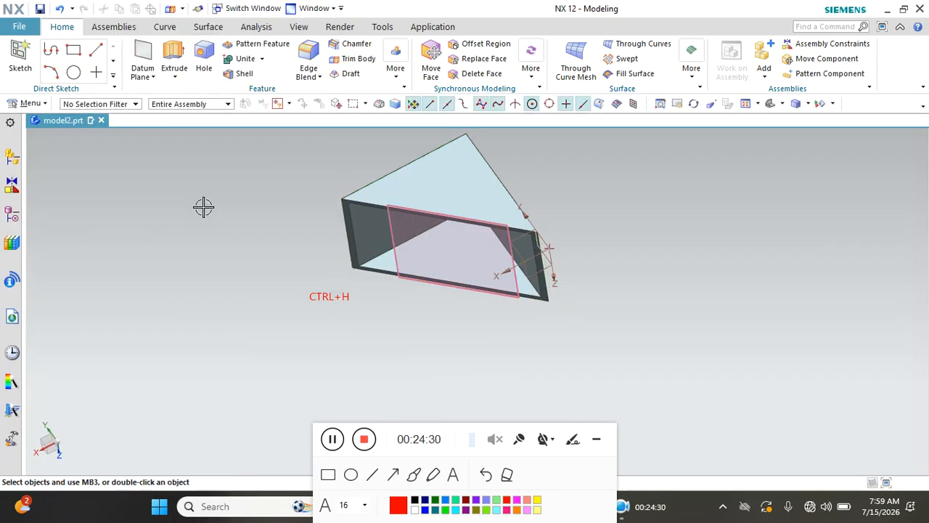
Step: Undo the last body trim and clear the selection
key(ctrl+z)
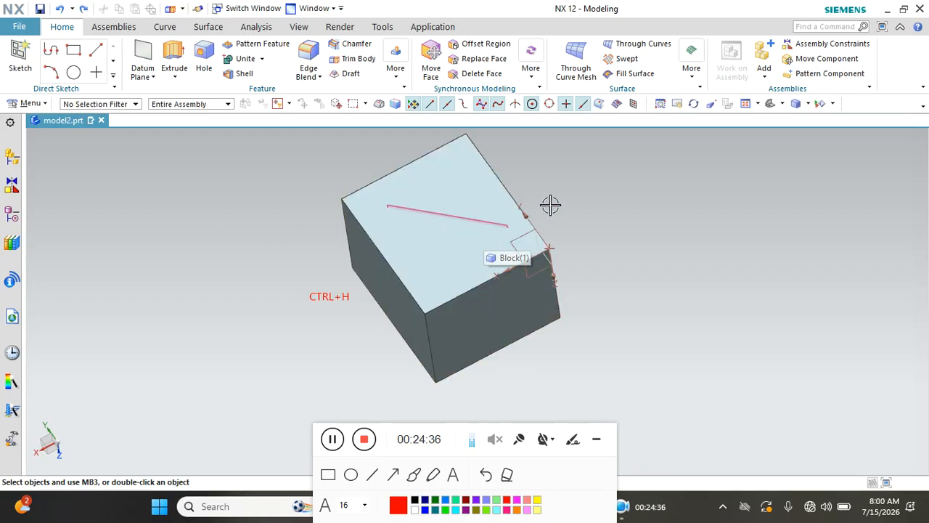
click(458, 212)
click(672, 284)
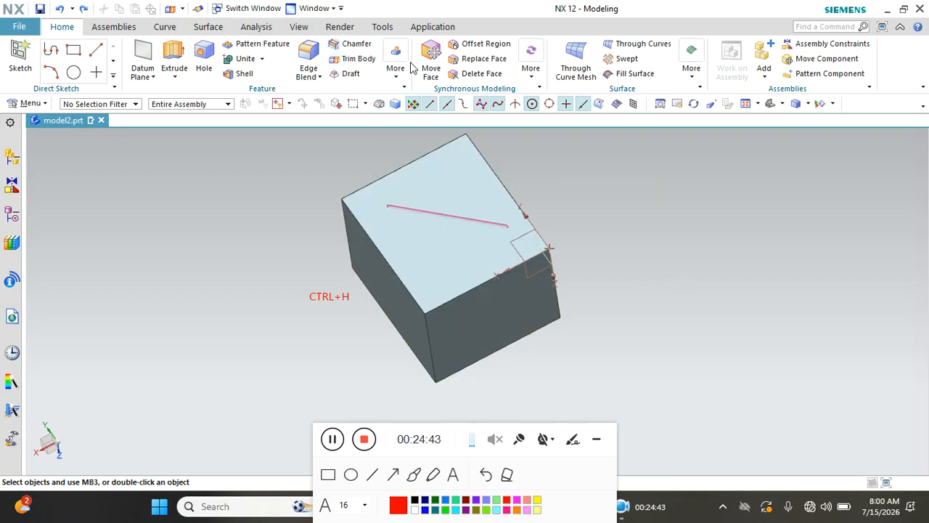
Step: Create an At Distance datum plane offset -10 mm from the block's side face so it lies inside the body
click(143, 57)
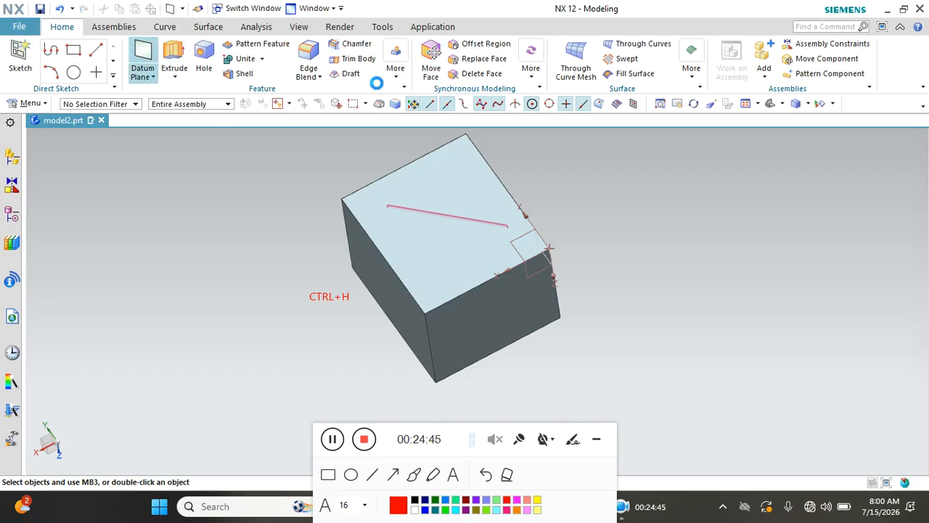
click(203, 35)
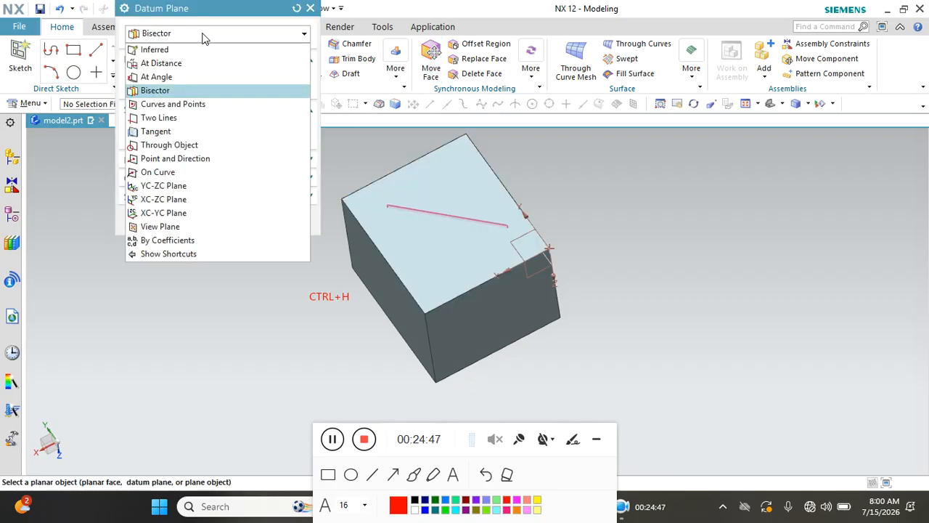
click(166, 63)
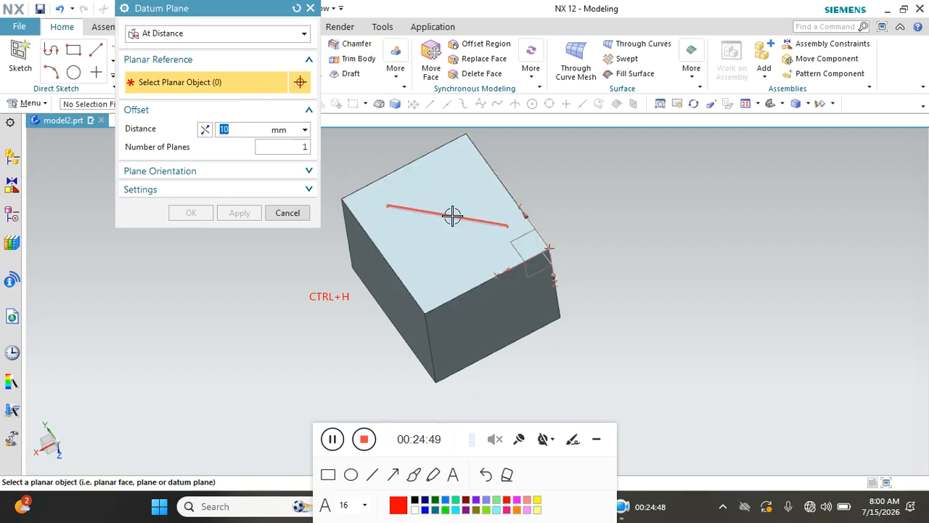
click(470, 312)
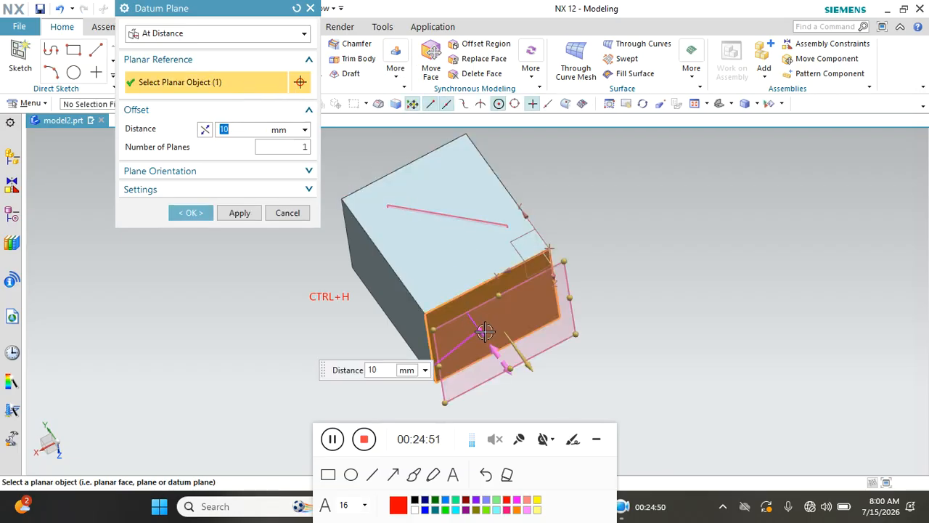
text(-10)
click(195, 213)
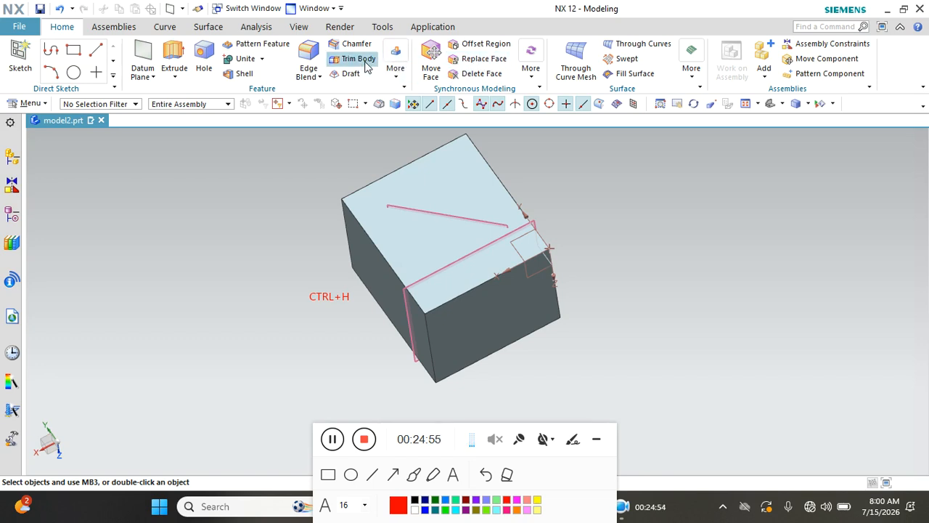
Step: Trim the hollow block along the offset datum plane near its side face, and undo that trim
click(477, 321)
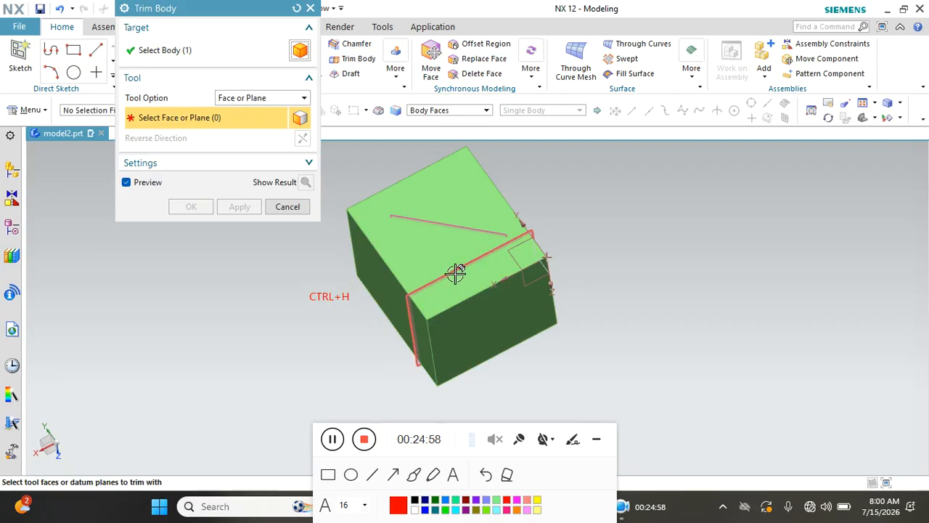
click(441, 309)
click(187, 207)
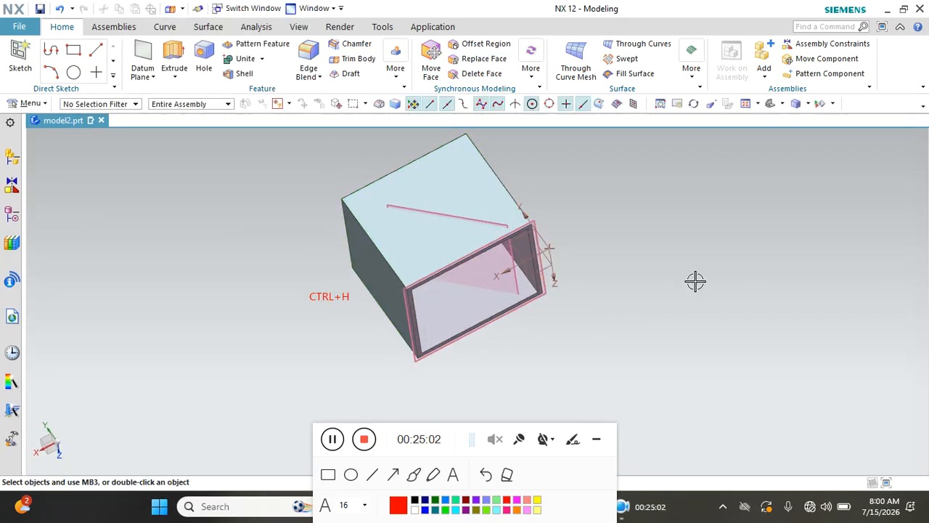
key(ctrl+z)
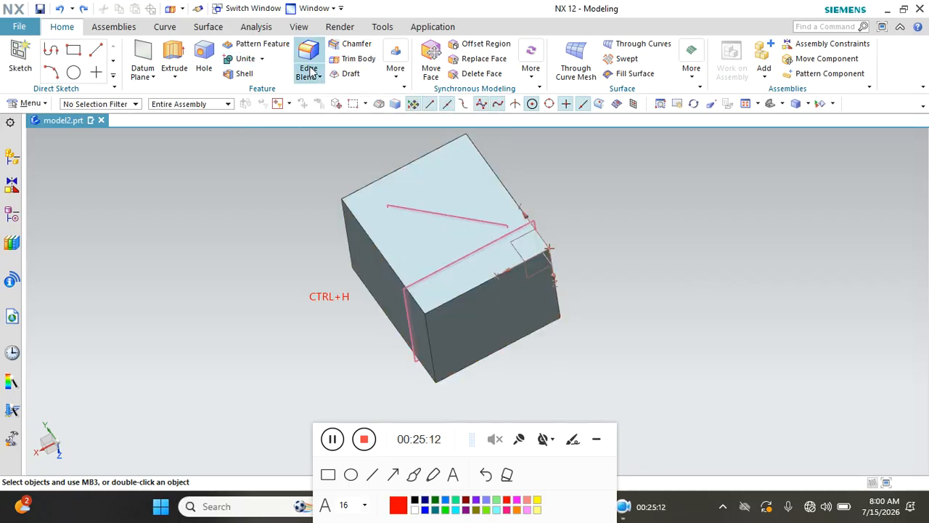
Step: Trim the restored hollow block with the offset datum plane, using the Face or Plane tool option
click(359, 58)
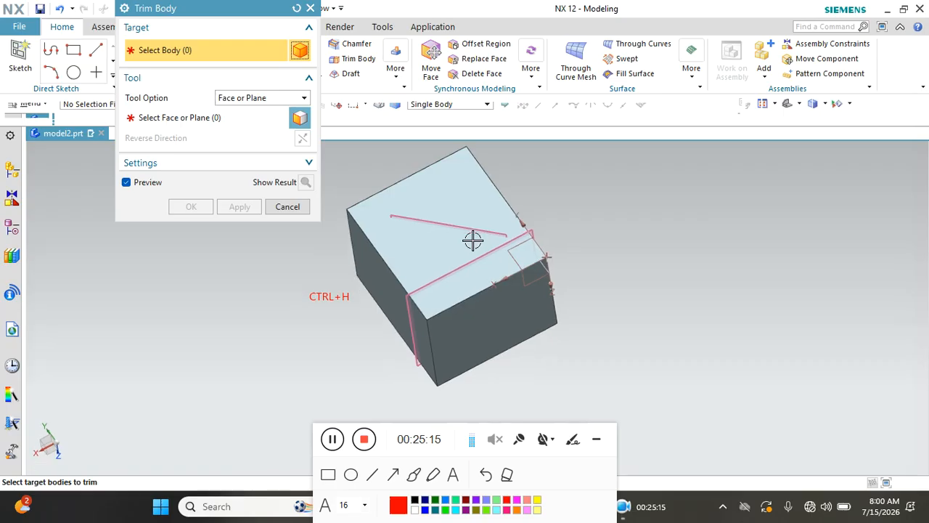
click(414, 253)
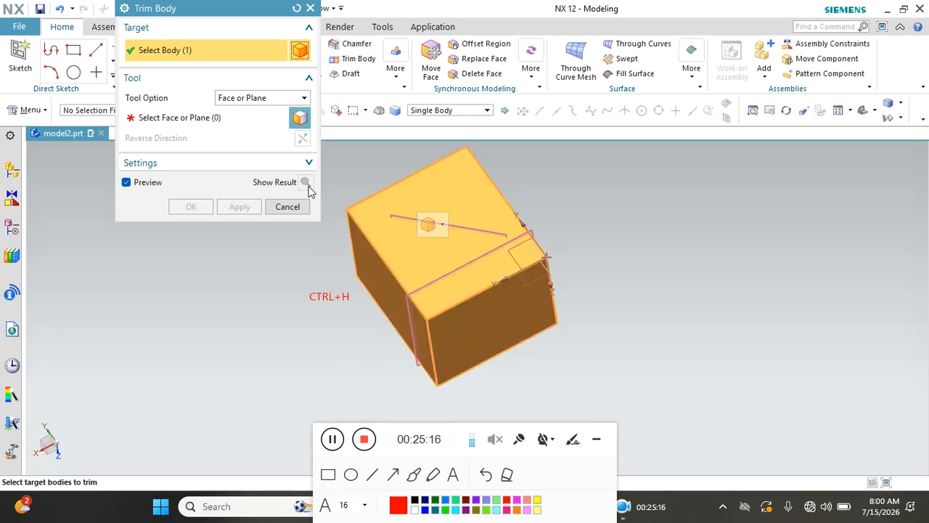
click(184, 127)
click(460, 264)
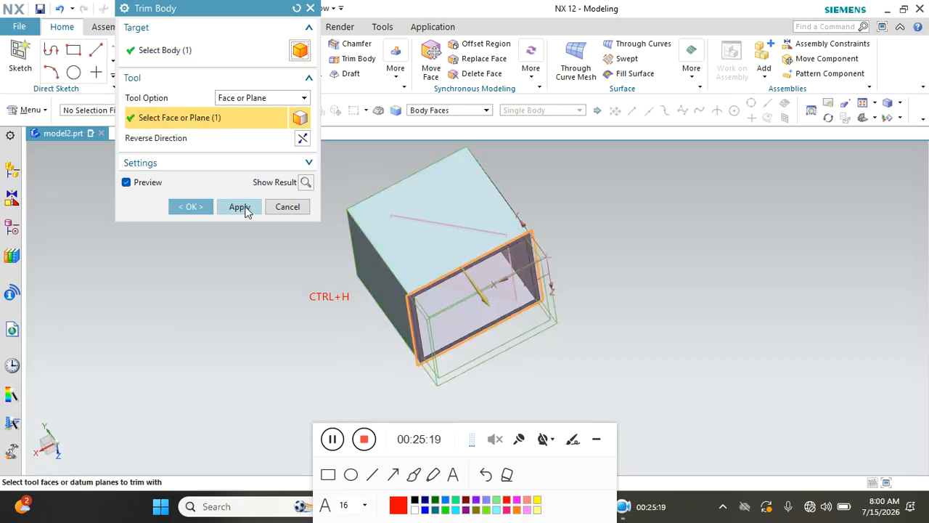
Step: Trim the remaining hollow body along the diagonal bisector datum plane
click(388, 245)
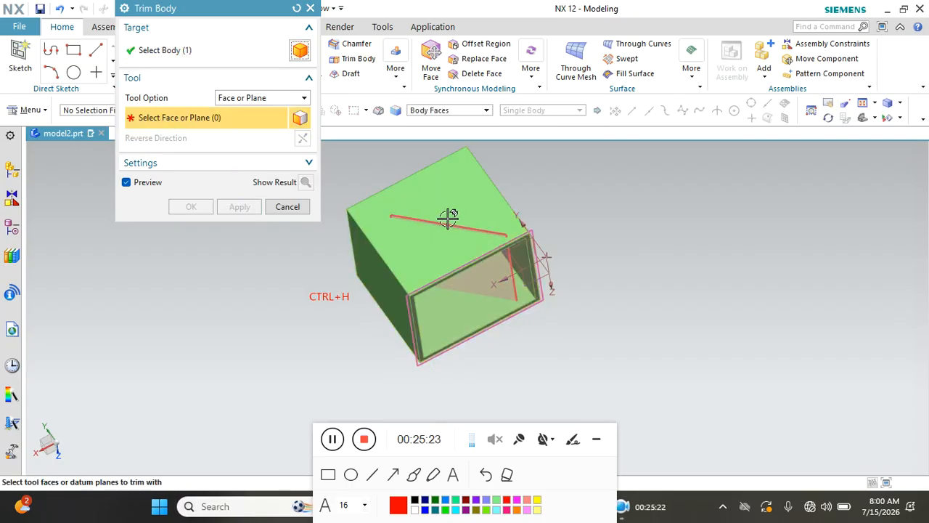
click(443, 220)
click(191, 207)
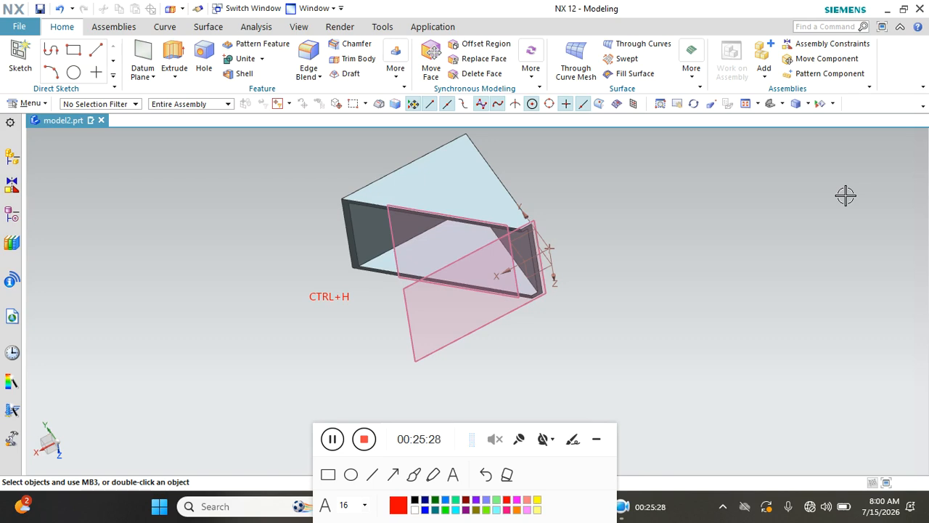
Step: Undo both body trims, the offset datum plane and the earlier bisector trim to restore the full block
key(ctrl+h)
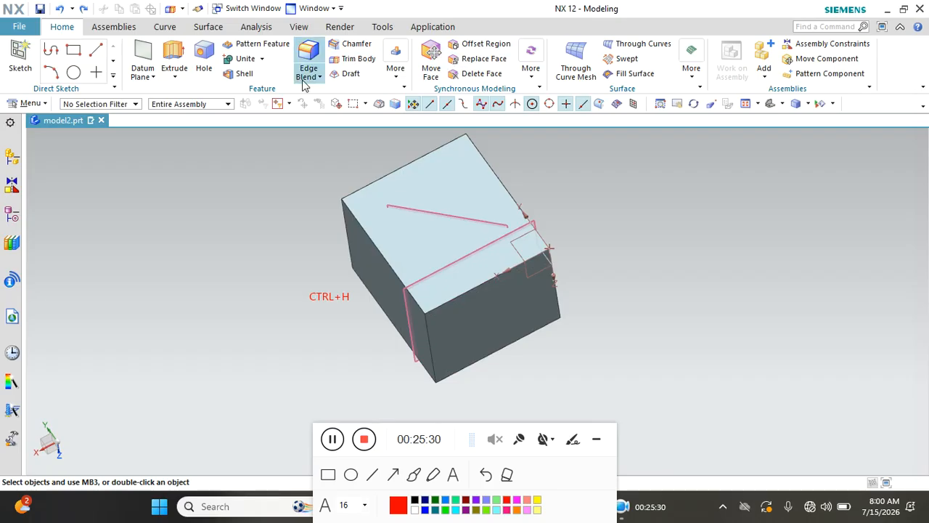
key(ctrl+h)
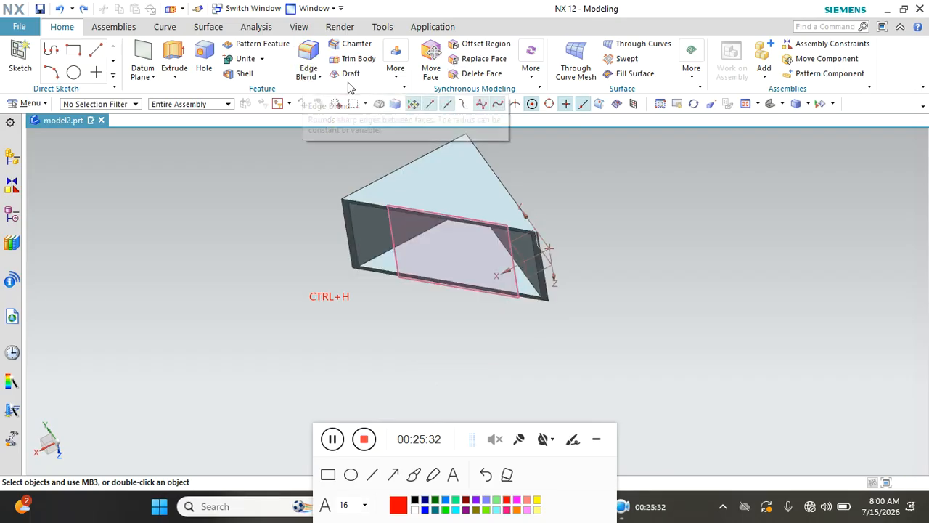
key(ctrl+h)
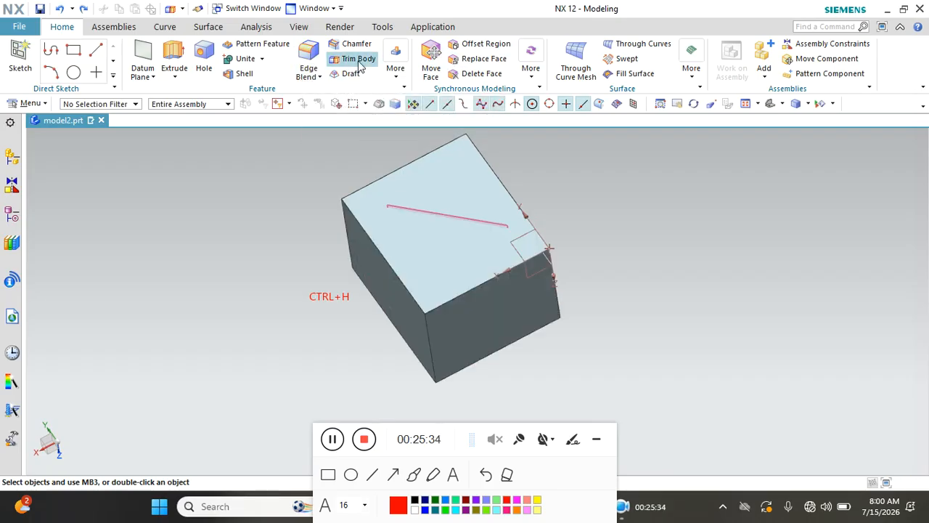